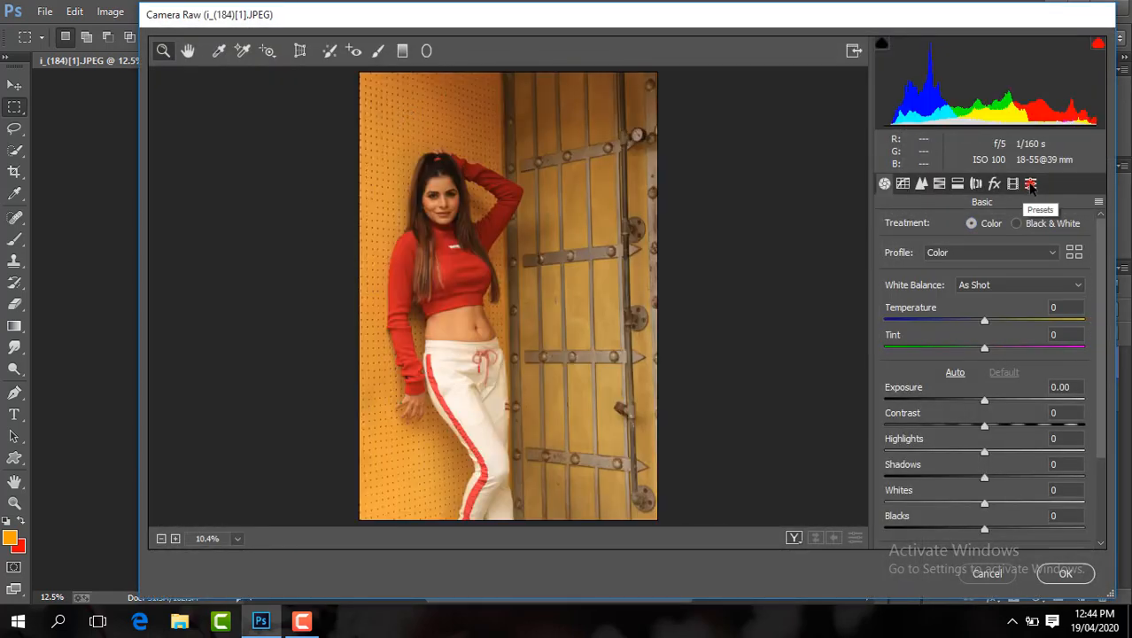
# Set the post-crop vignetting amount to +3 in the effects adjustments
pyautogui.click(1031, 184)
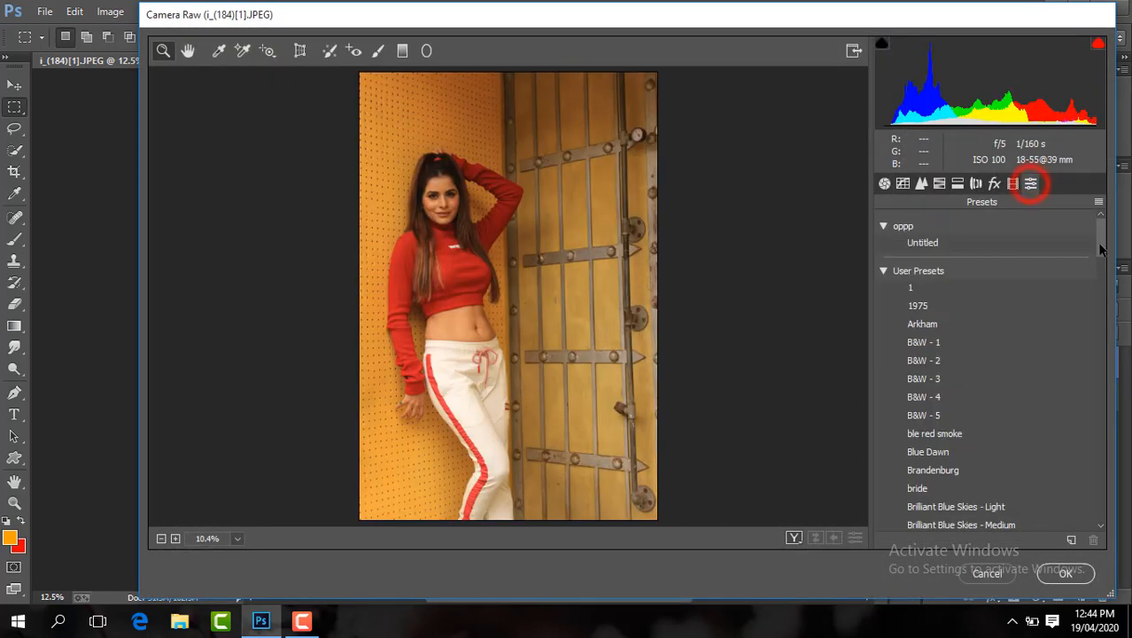
pyautogui.click(994, 183)
pyautogui.click(1013, 183)
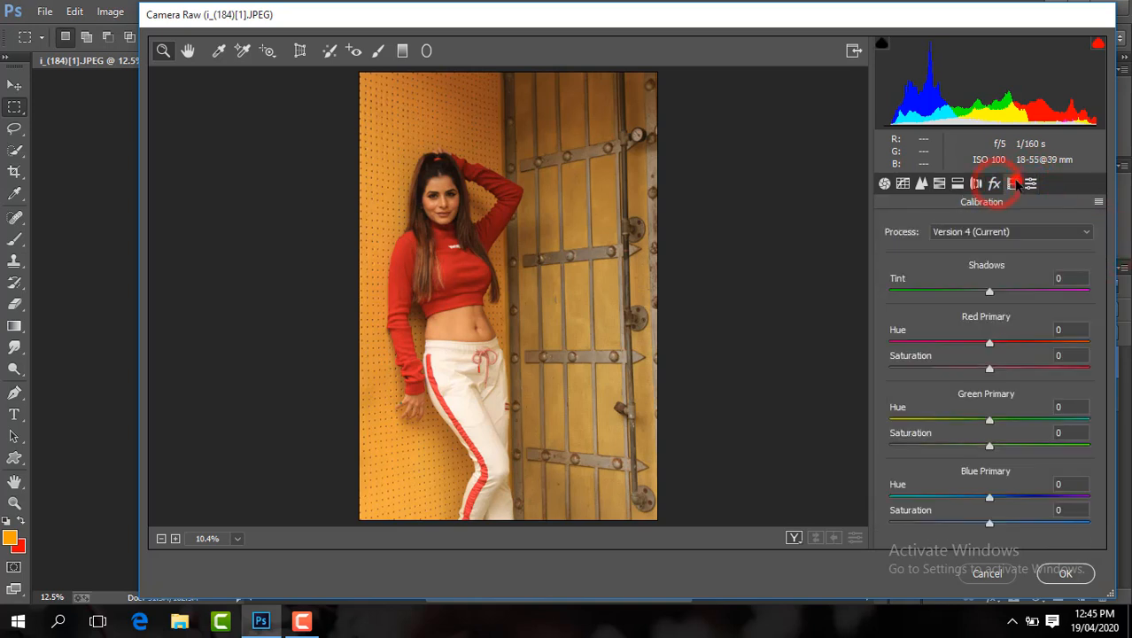
pyautogui.click(994, 184)
pyautogui.click(994, 399)
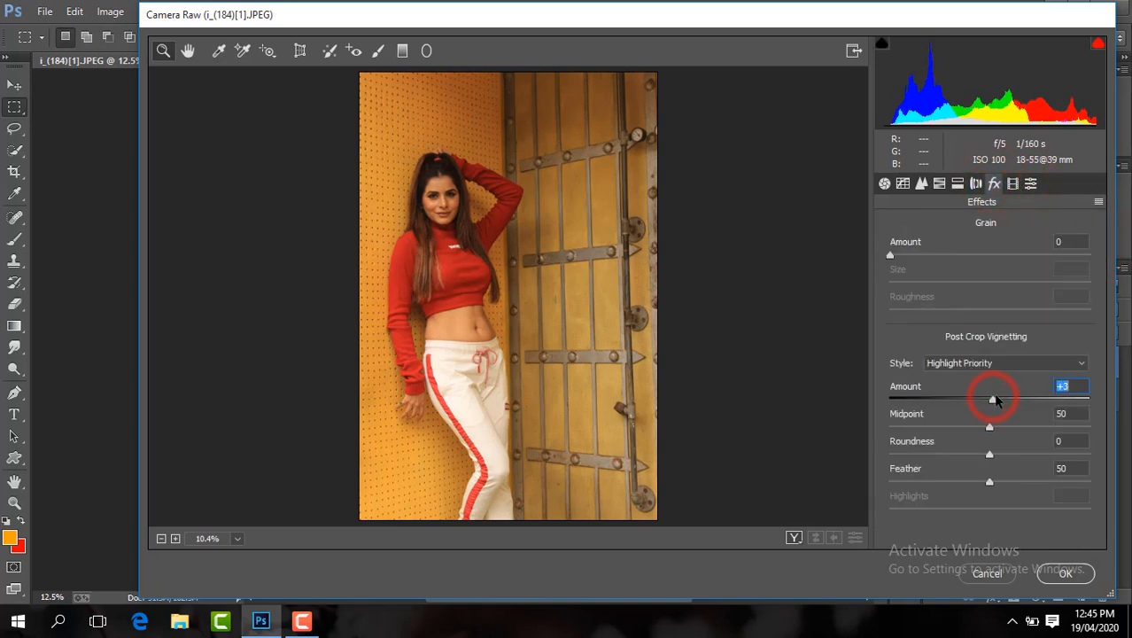
# In the basic adjustments, set Blacks to +50, Shadows to +33 and Contrast to -20
pyautogui.click(884, 183)
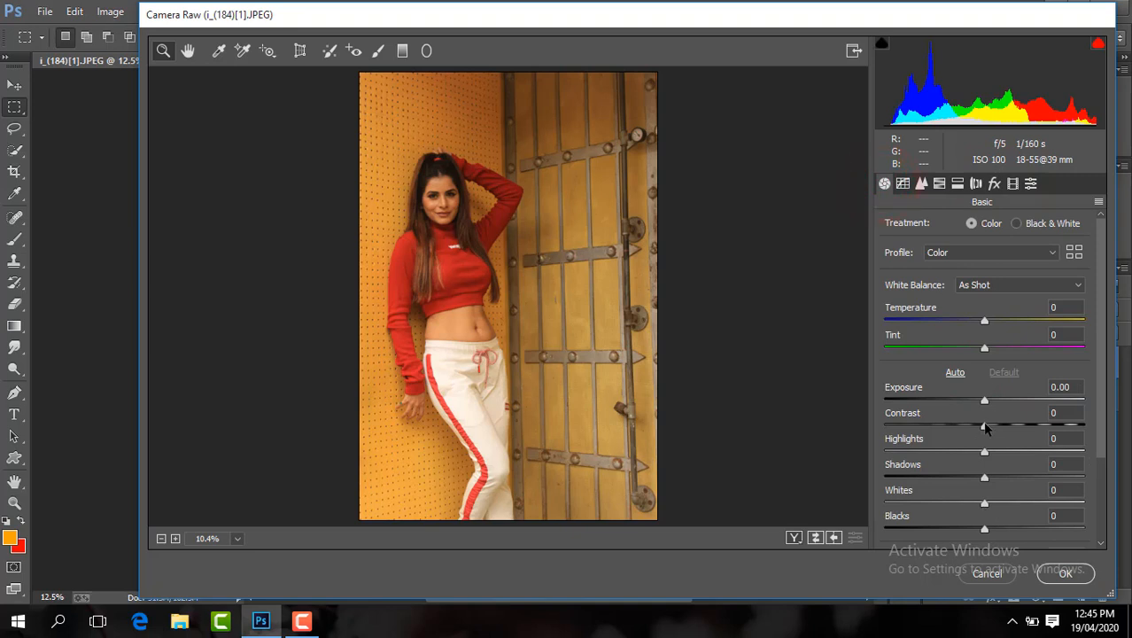
pyautogui.moveTo(984, 528); pyautogui.dragTo(1040, 530)
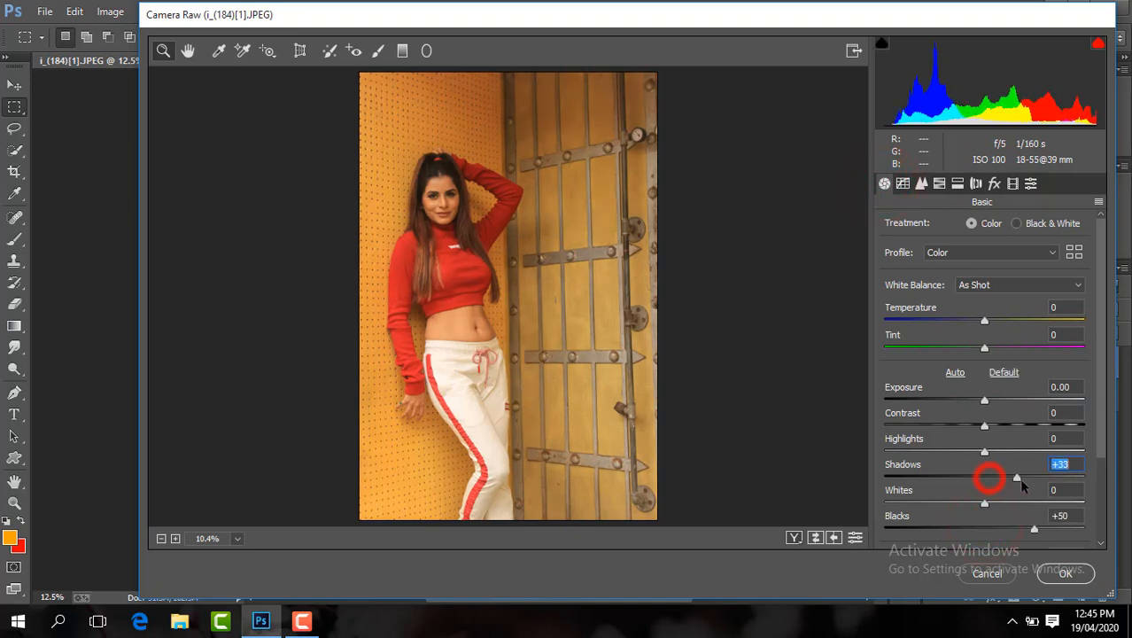
pyautogui.moveTo(980, 430); pyautogui.dragTo(988, 404)
# In the HSL adjustments, reduce yellow, green and aqua saturation to -100 and set orange luminance to about +8
pyautogui.click(939, 184)
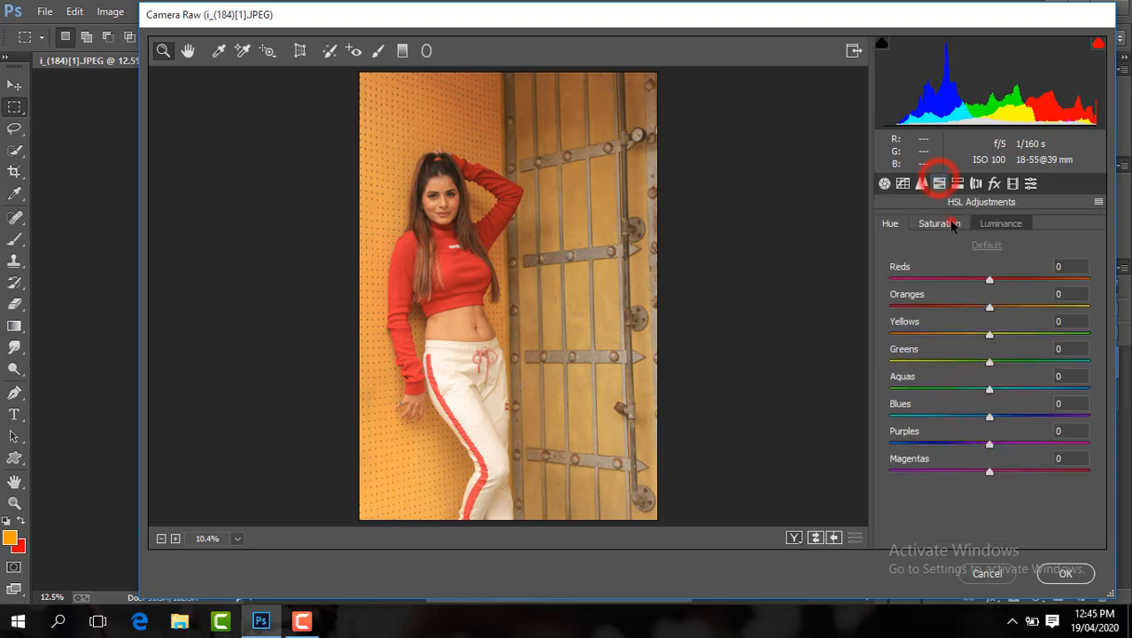
pyautogui.click(939, 223)
pyautogui.moveTo(990, 335); pyautogui.dragTo(822, 332)
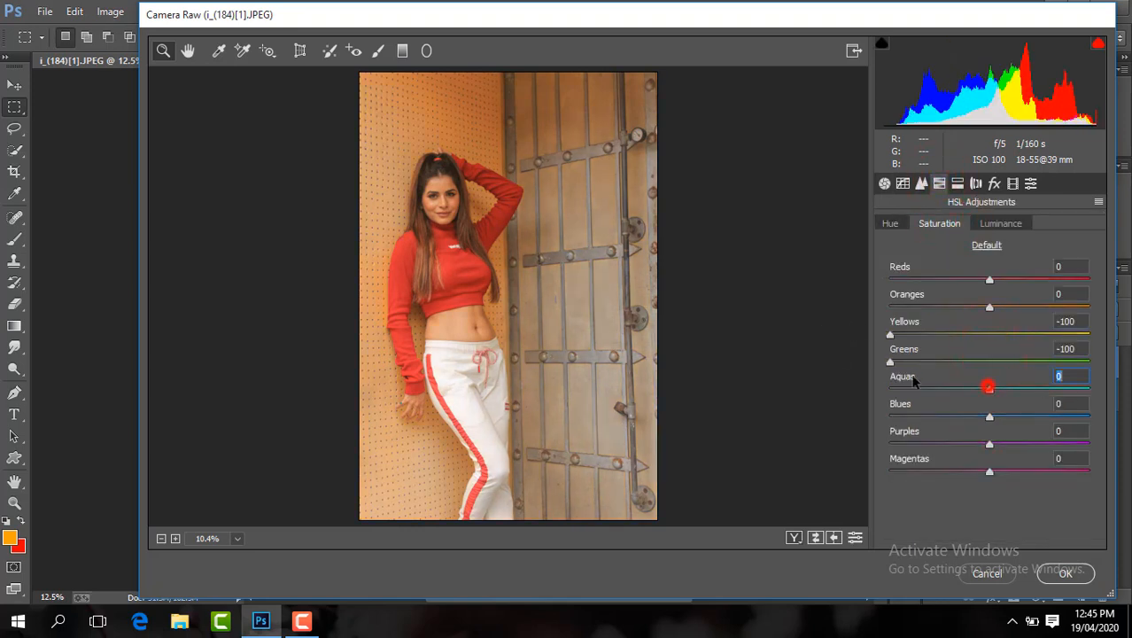
pyautogui.click(482, 239)
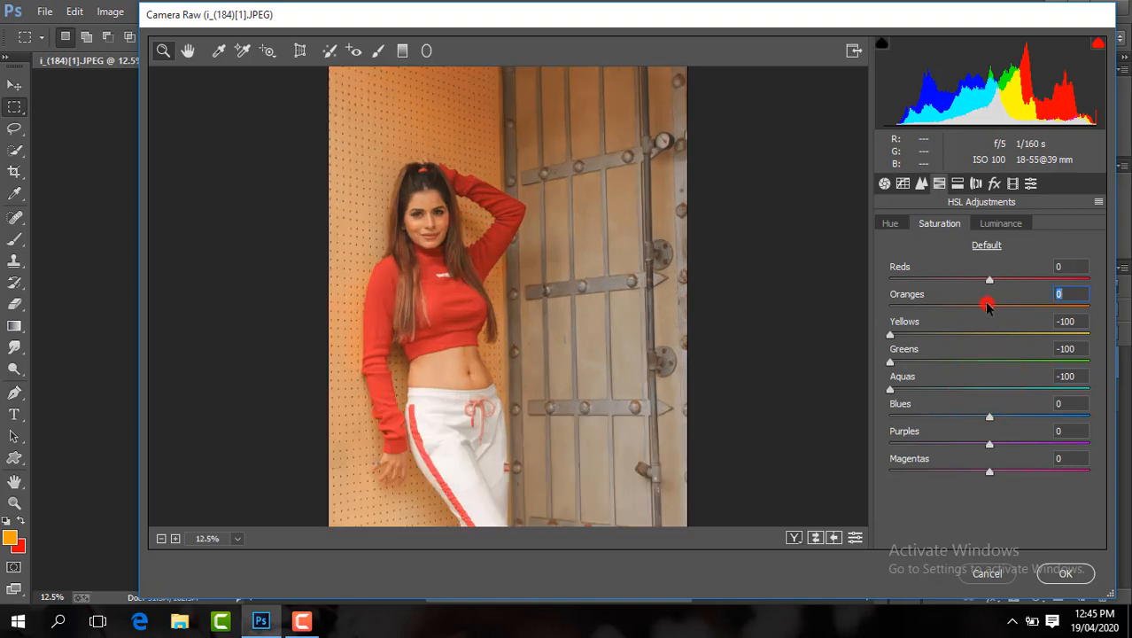
pyautogui.moveTo(987, 305)
pyautogui.mouseDown()
pyautogui.moveTo(975, 307)
pyautogui.moveTo(999, 308)
pyautogui.mouseUp()
pyautogui.click(1001, 225)
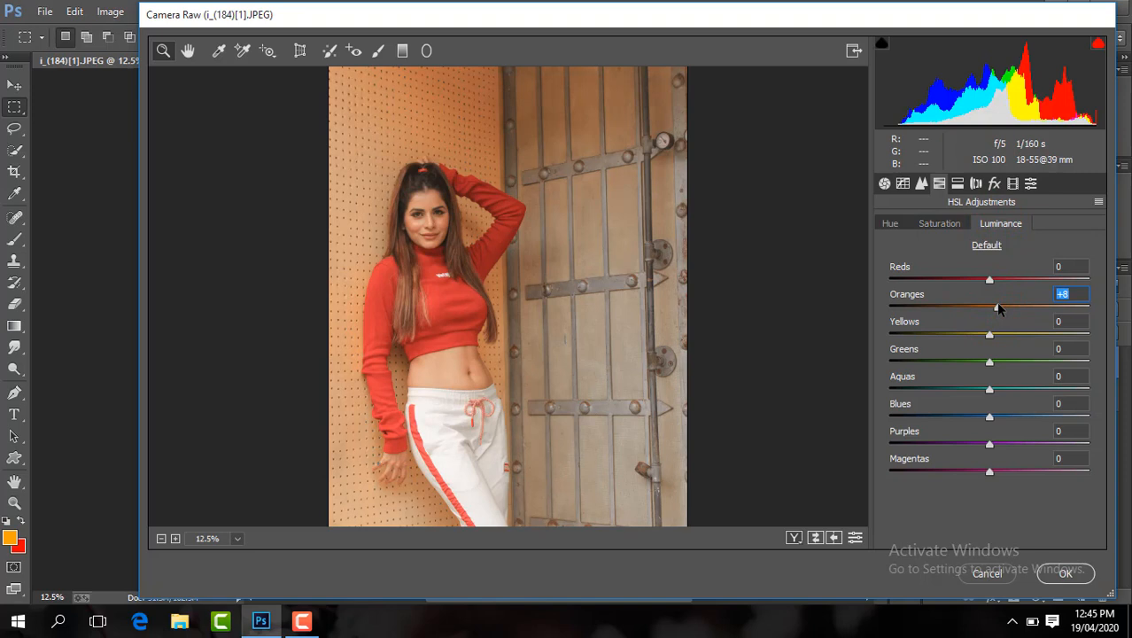
# Set the photo's Exposure to +0.25 and the white balance Temperature to +3 in the basic adjustments
pyautogui.click(922, 183)
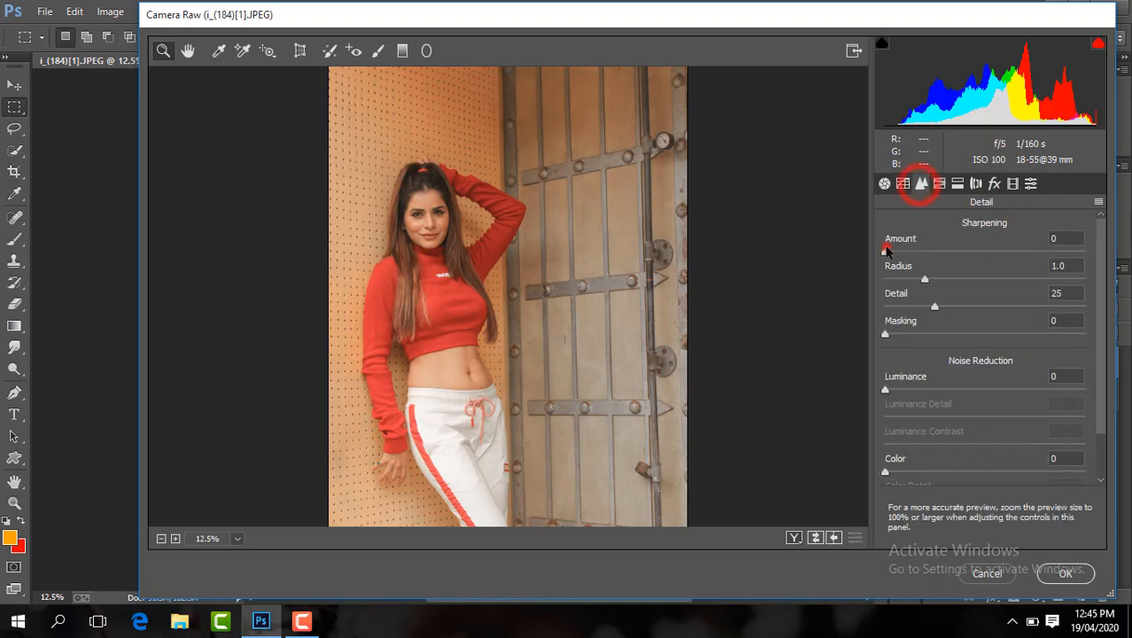
pyautogui.click(885, 183)
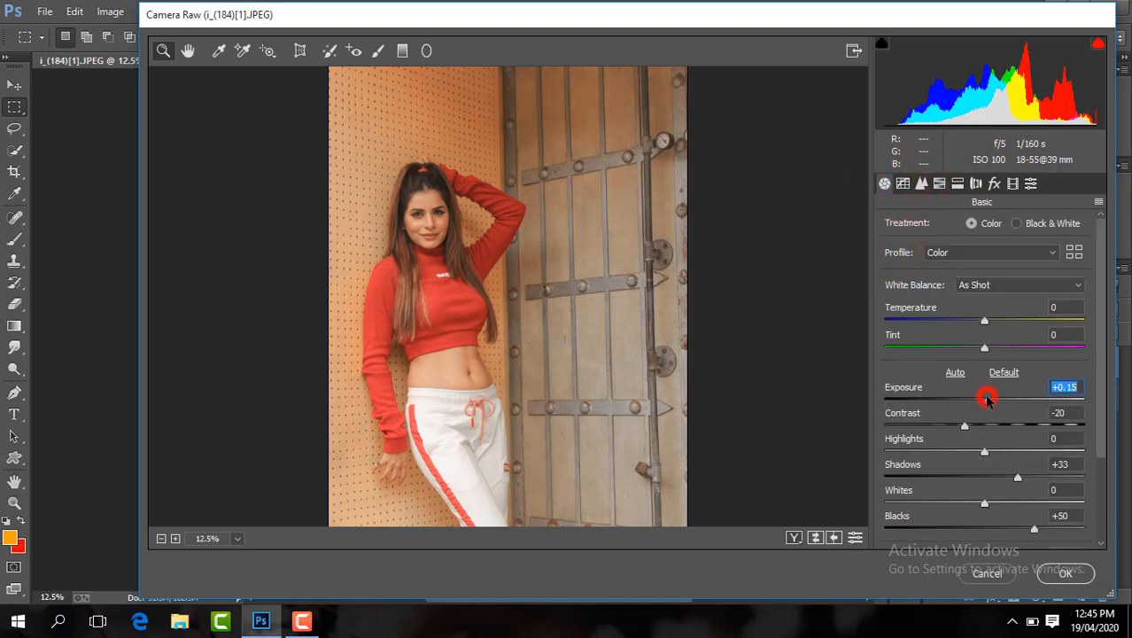
pyautogui.moveTo(988, 399); pyautogui.dragTo(990, 402)
pyautogui.moveTo(987, 322); pyautogui.dragTo(988, 324)
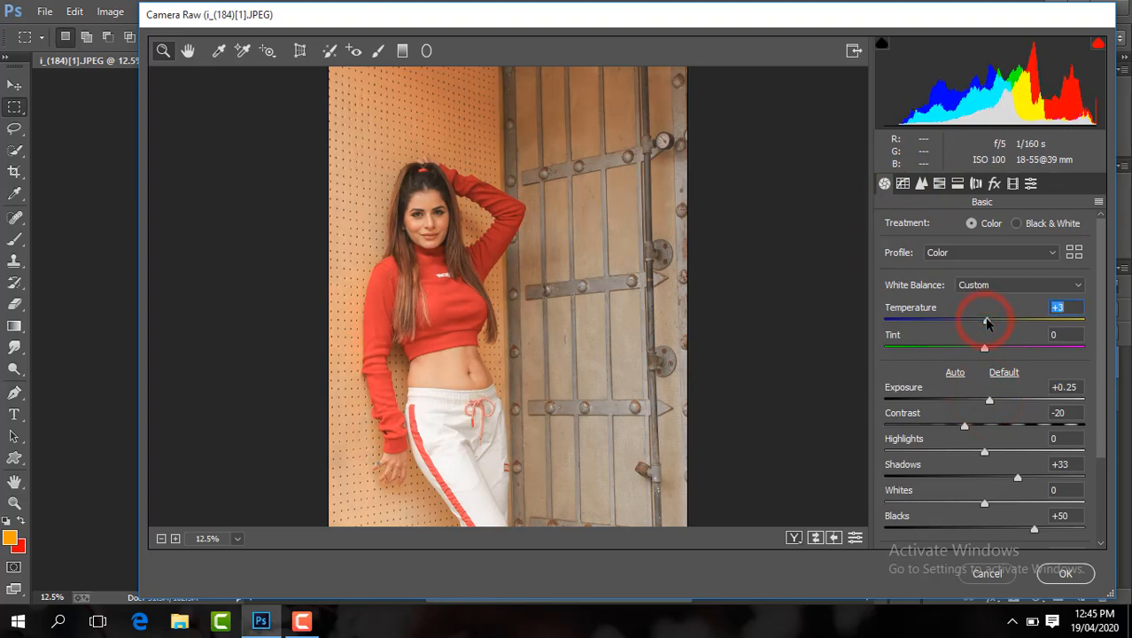
# Draw a graduated filter from the photo's bottom edge up to the woman's waist and set its Exposure to -0.85
pyautogui.click(238, 538)
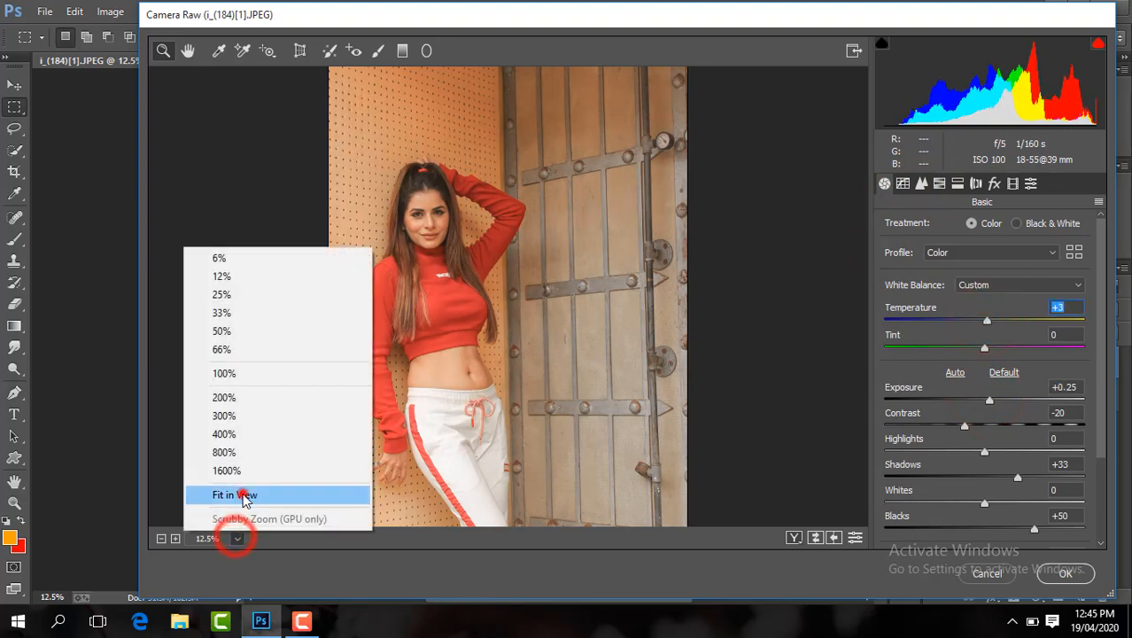
pyautogui.click(242, 493)
pyautogui.click(403, 52)
pyautogui.moveTo(476, 522); pyautogui.dragTo(474, 331)
pyautogui.moveTo(953, 310); pyautogui.dragTo(973, 310)
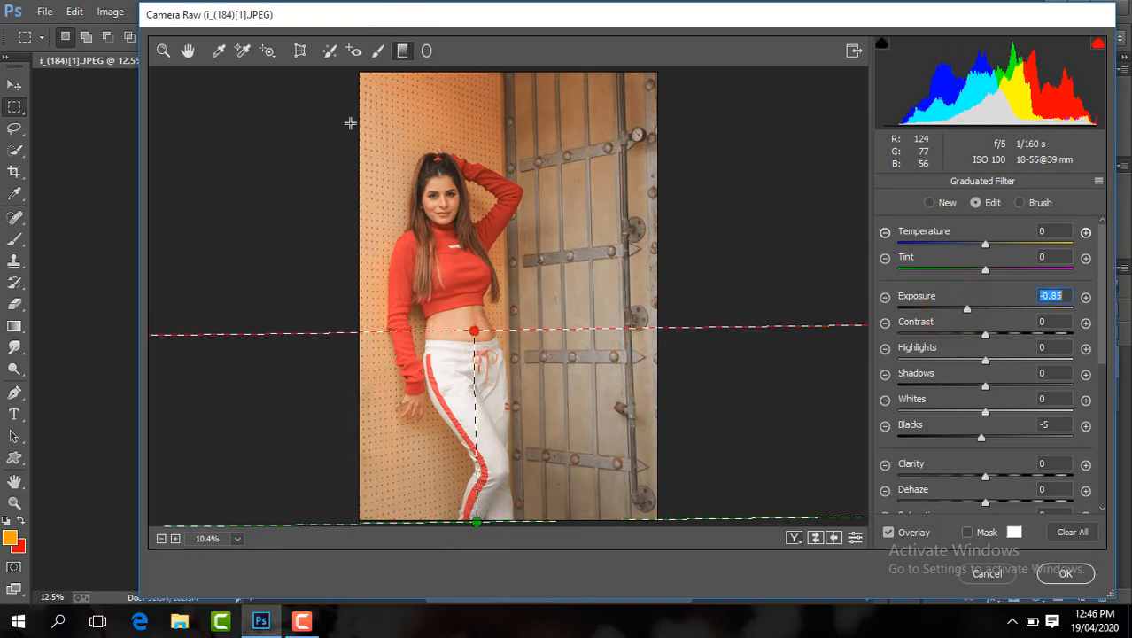
# Apply the Camera Raw adjustments to Layer 1 and toggle its visibility to compare with the original
pyautogui.click(164, 54)
pyautogui.click(921, 183)
pyautogui.click(1064, 574)
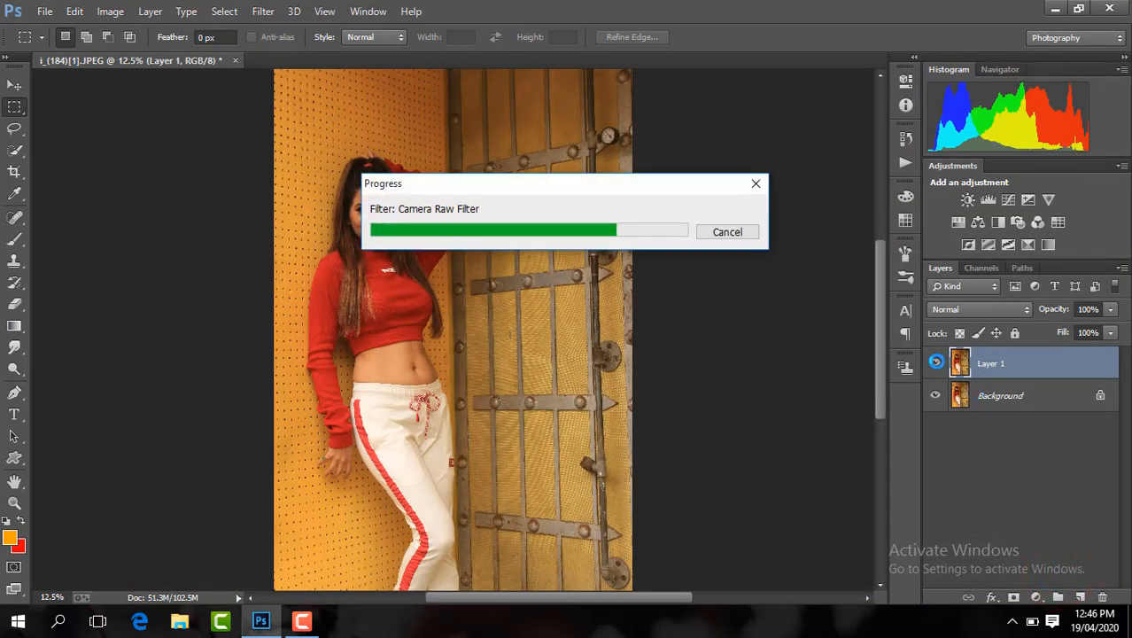
pyautogui.click(936, 363)
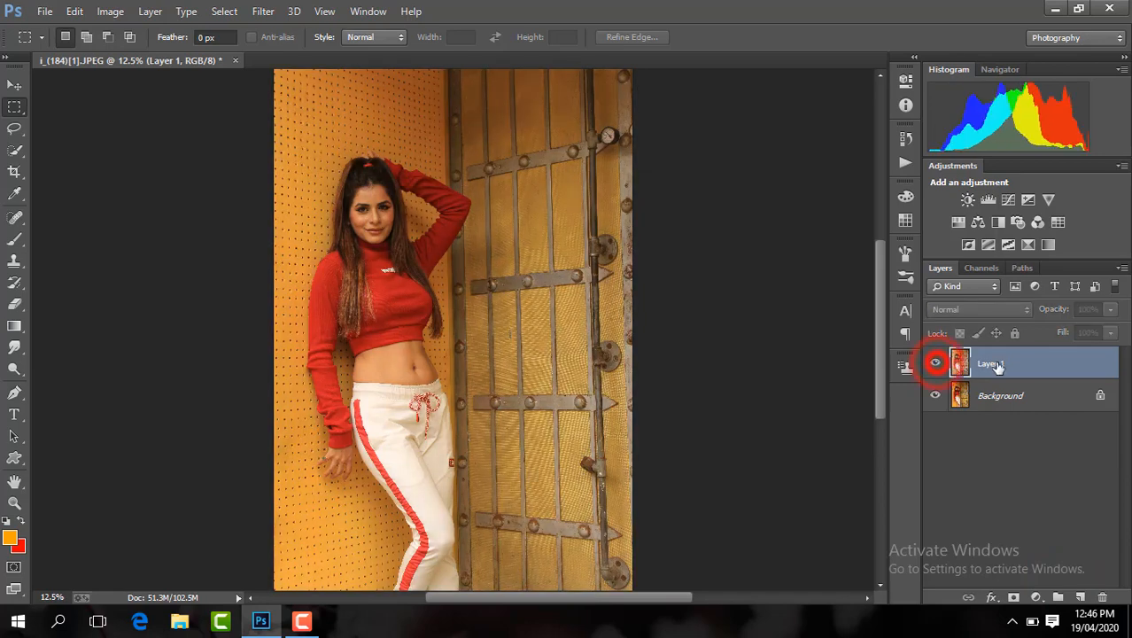
# Flatten the image and duplicate the Background layer
pyautogui.rightClick(997, 364)
pyautogui.click(732, 504)
pyautogui.hotkey('ctrl', 'z')
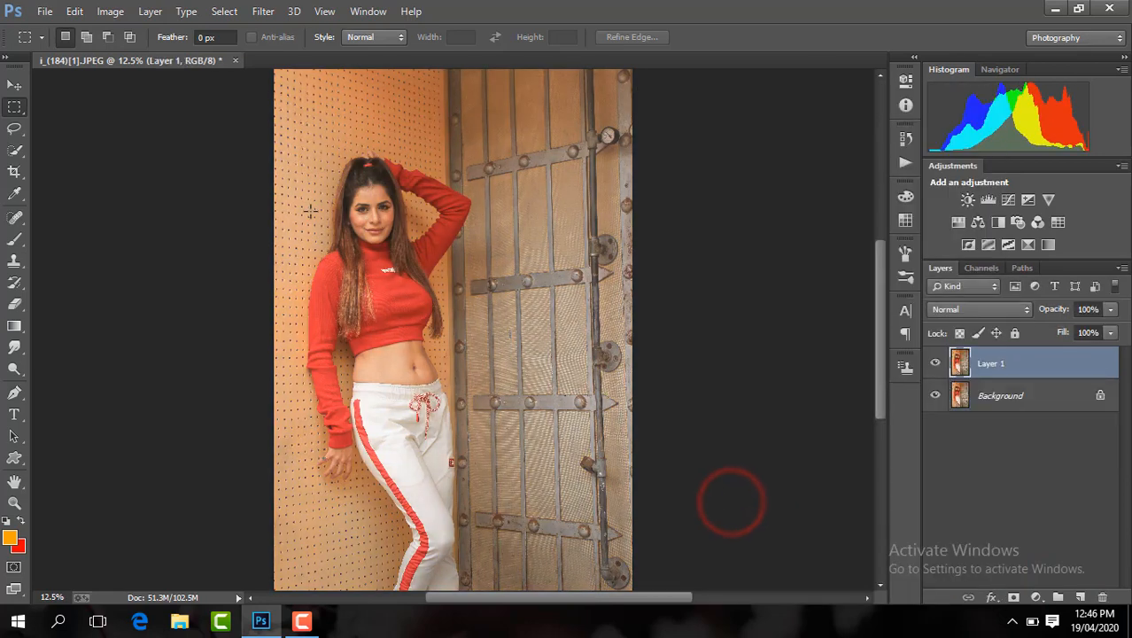
# Convert the image to Lab Color mode without flattening the layers
pyautogui.click(109, 10)
pyautogui.moveTo(120, 33)
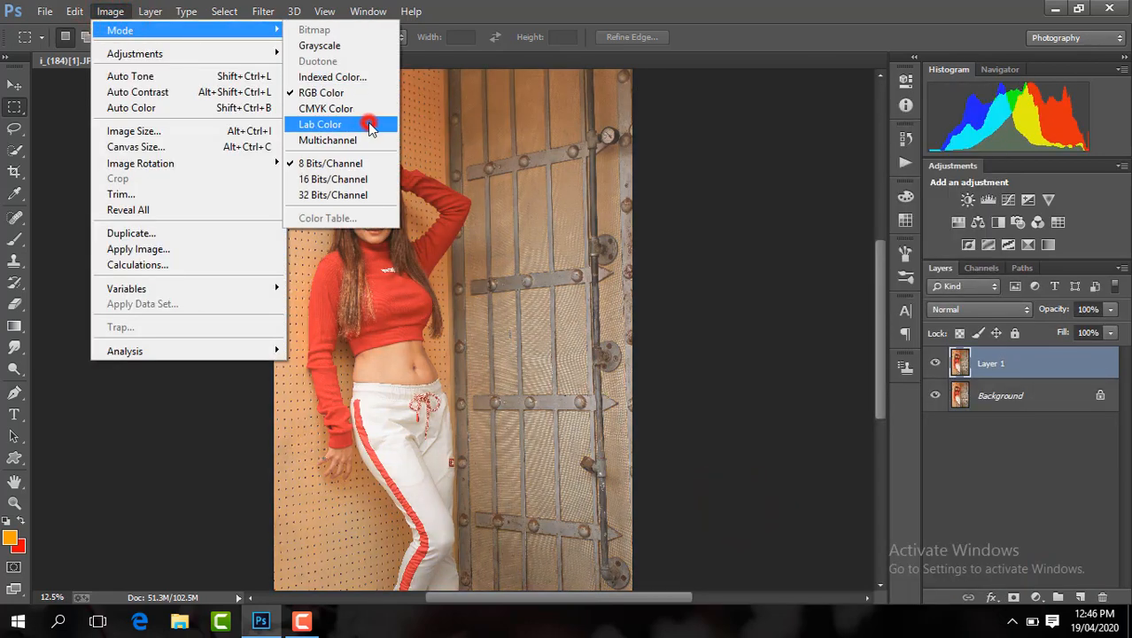
pyautogui.click(368, 122)
pyautogui.click(671, 246)
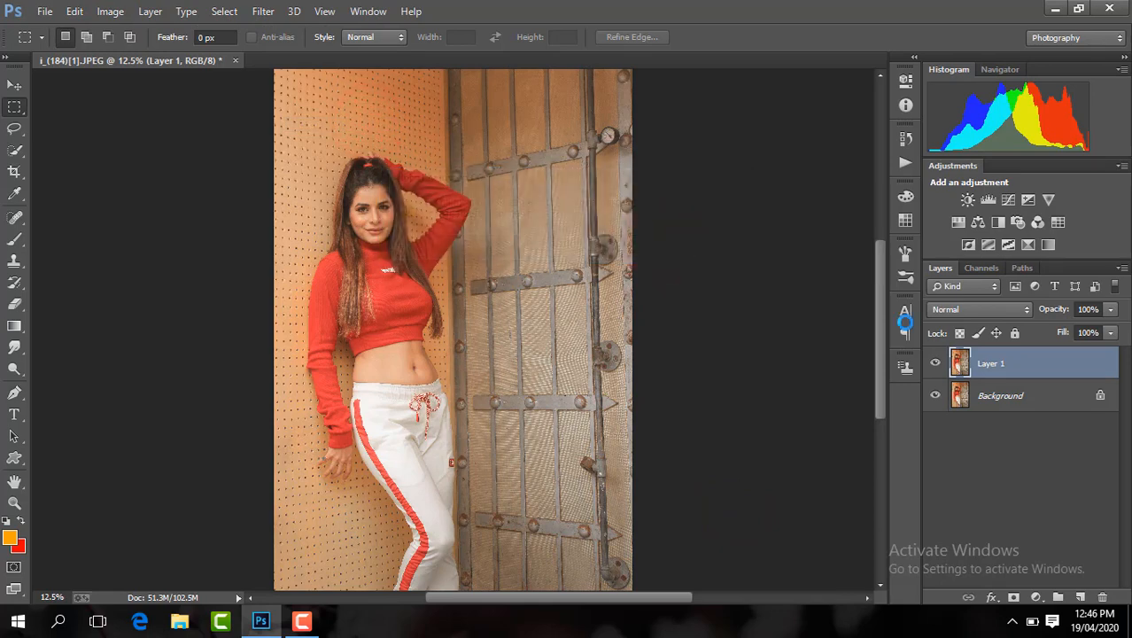
# Select the entire a channel of Layer 1 and copy its contents
pyautogui.click(989, 268)
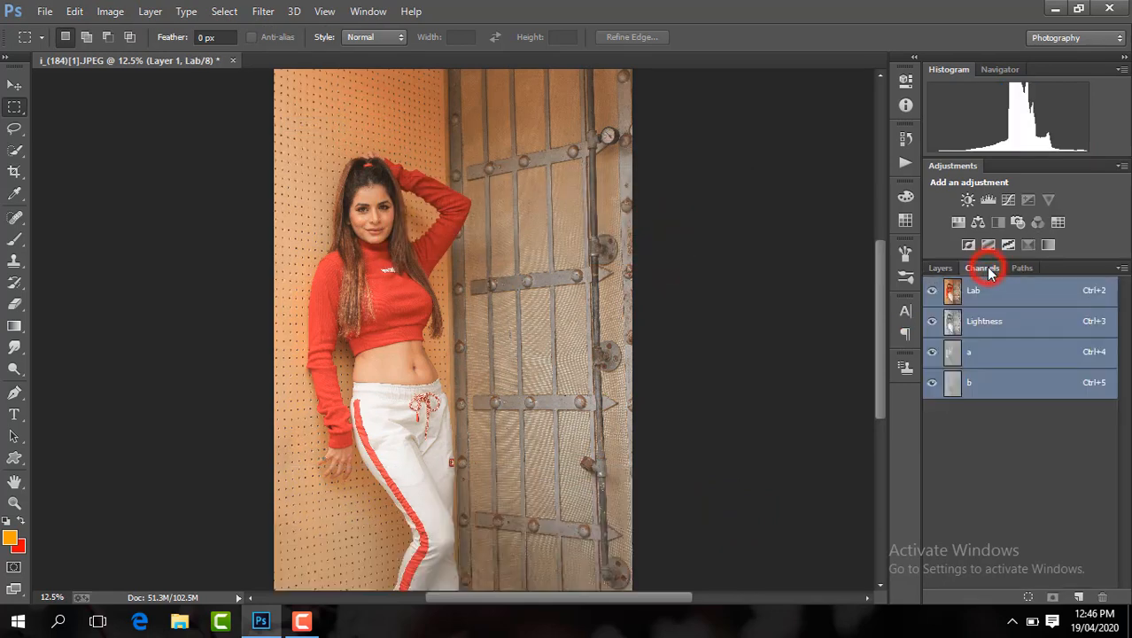
pyautogui.click(984, 353)
pyautogui.click(224, 10)
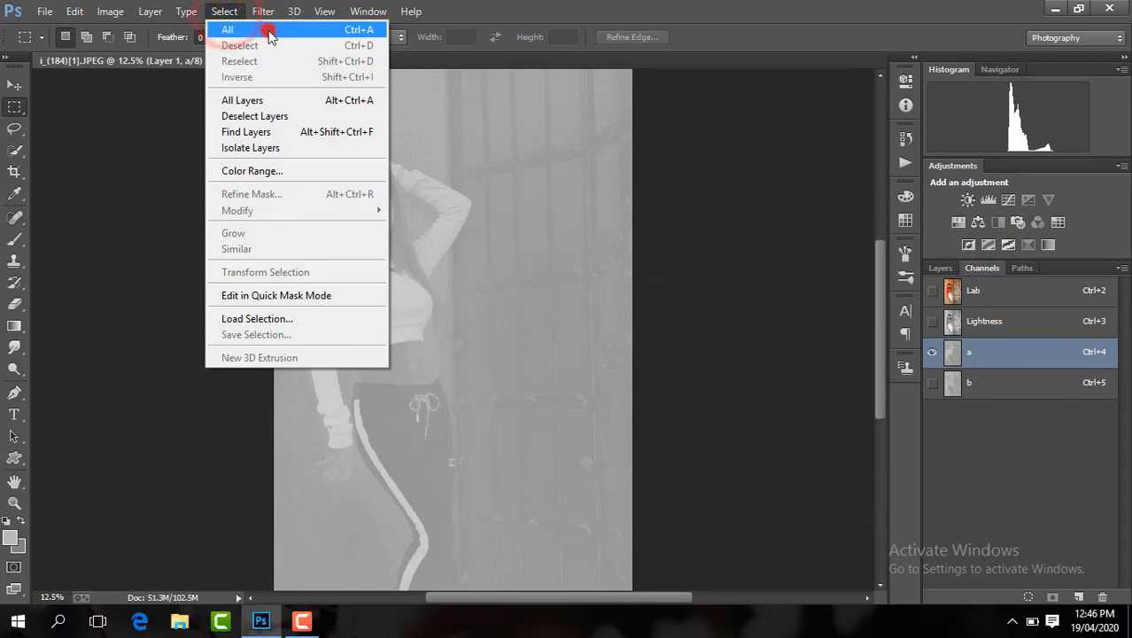
pyautogui.click(228, 29)
pyautogui.click(74, 11)
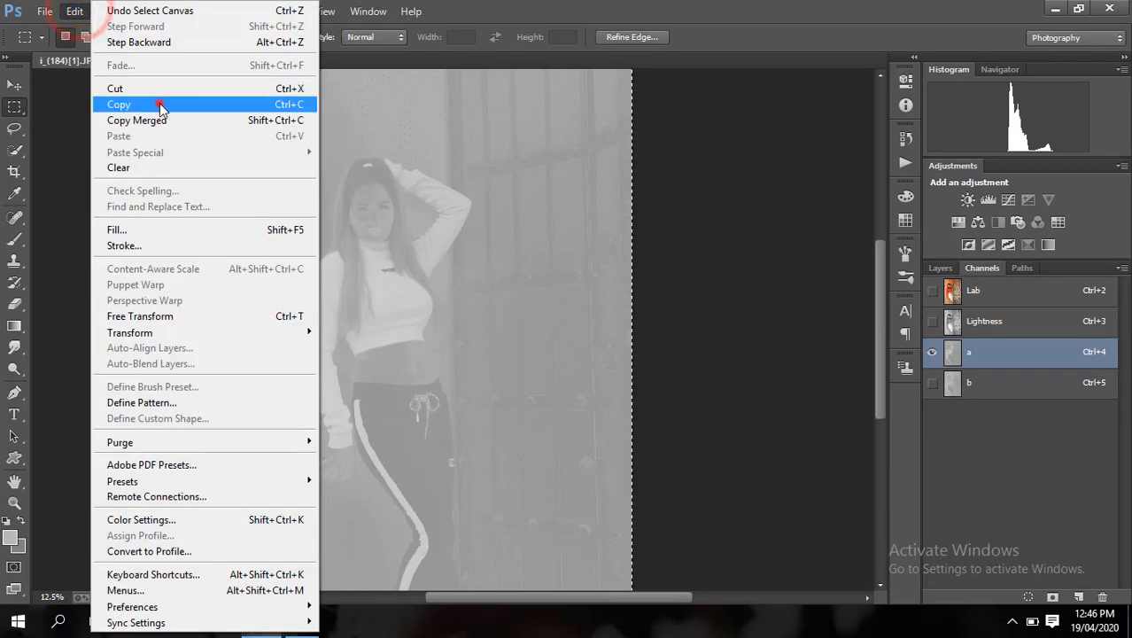
pyautogui.click(160, 105)
# Paste the copied a channel into the b channel, then restore the composite Lab view and return to the layers
pyautogui.click(998, 382)
pyautogui.click(75, 10)
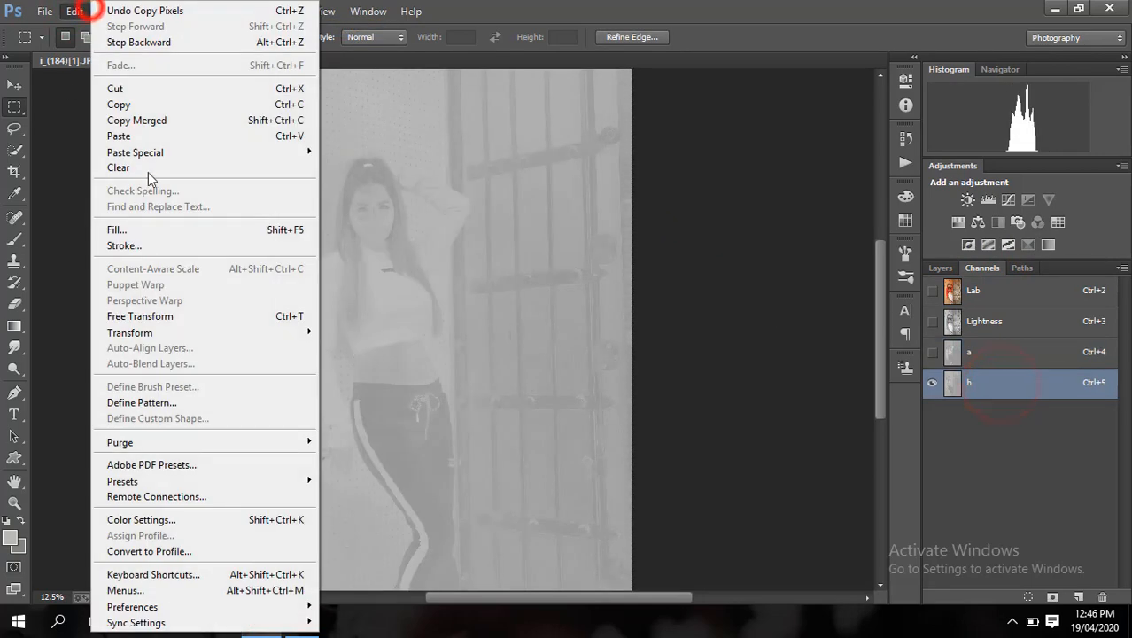
pyautogui.click(186, 136)
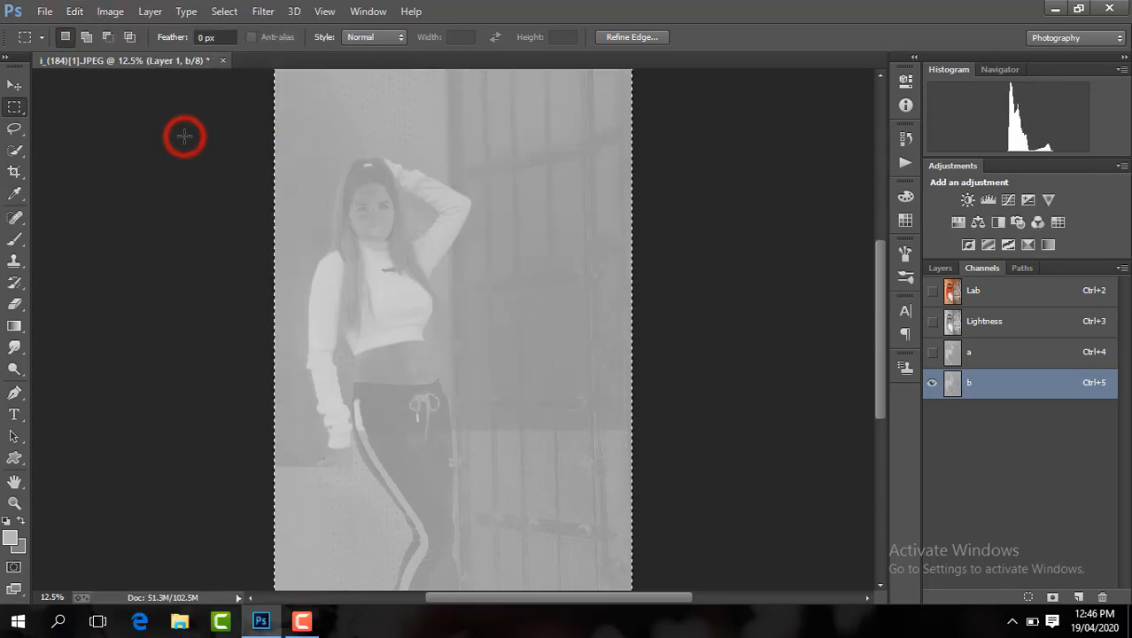
pyautogui.click(993, 291)
pyautogui.click(941, 267)
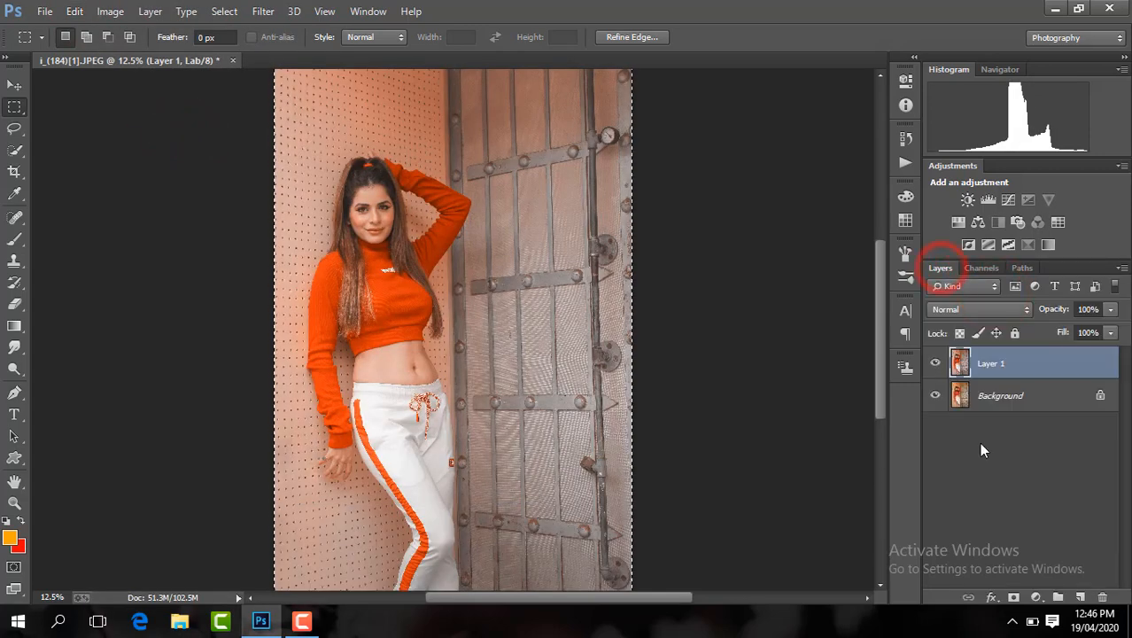
# Compare Layer 1 with the Background and lower the layer's opacity to 59%
pyautogui.click(935, 362)
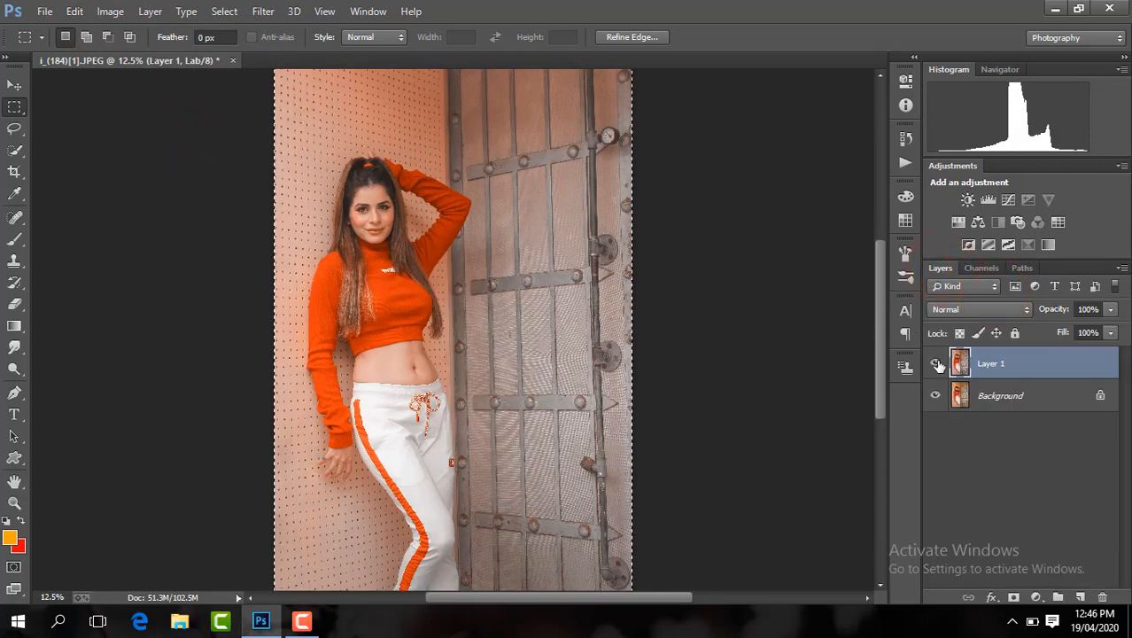
pyautogui.click(1111, 309)
pyautogui.moveTo(1112, 328); pyautogui.dragTo(1076, 327)
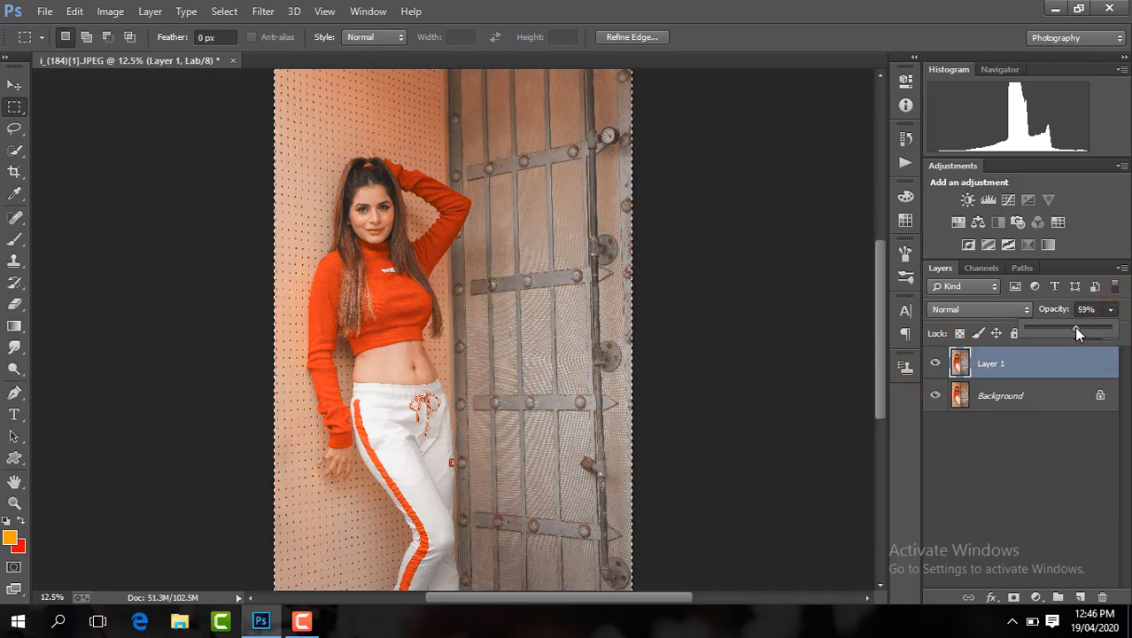
# Flatten the blended layers and copy the result to a new layer above the Background
pyautogui.rightClick(1015, 363)
pyautogui.click(753, 506)
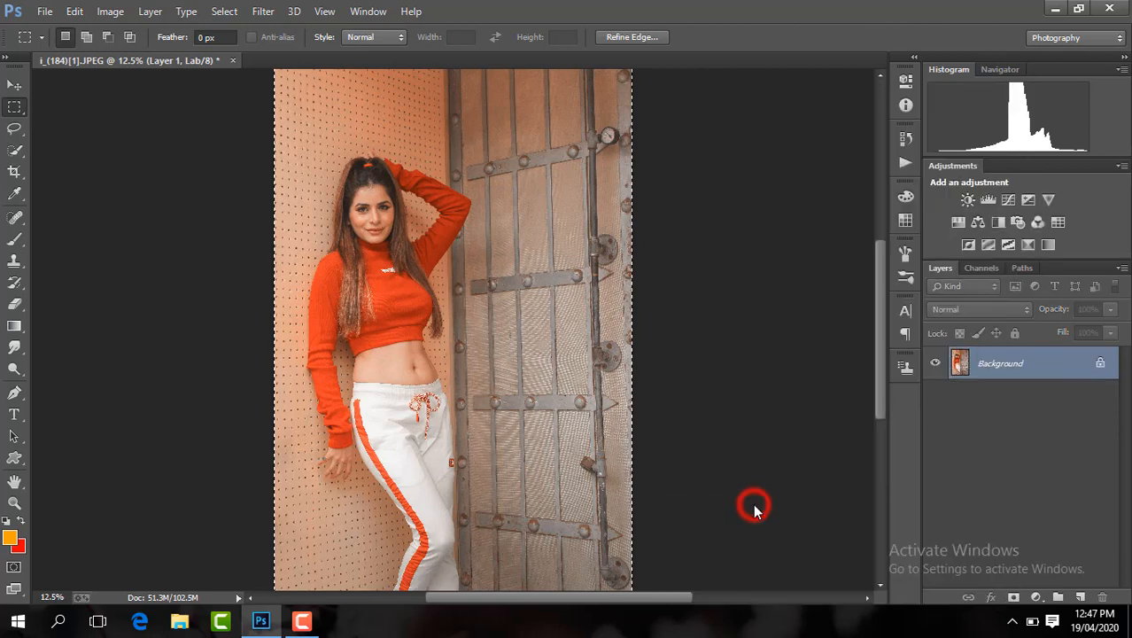
pyautogui.hotkey('ctrl', 'j')
# Convert the image back to RGB Color mode without flattening the layers
pyautogui.click(111, 11)
pyautogui.moveTo(134, 31)
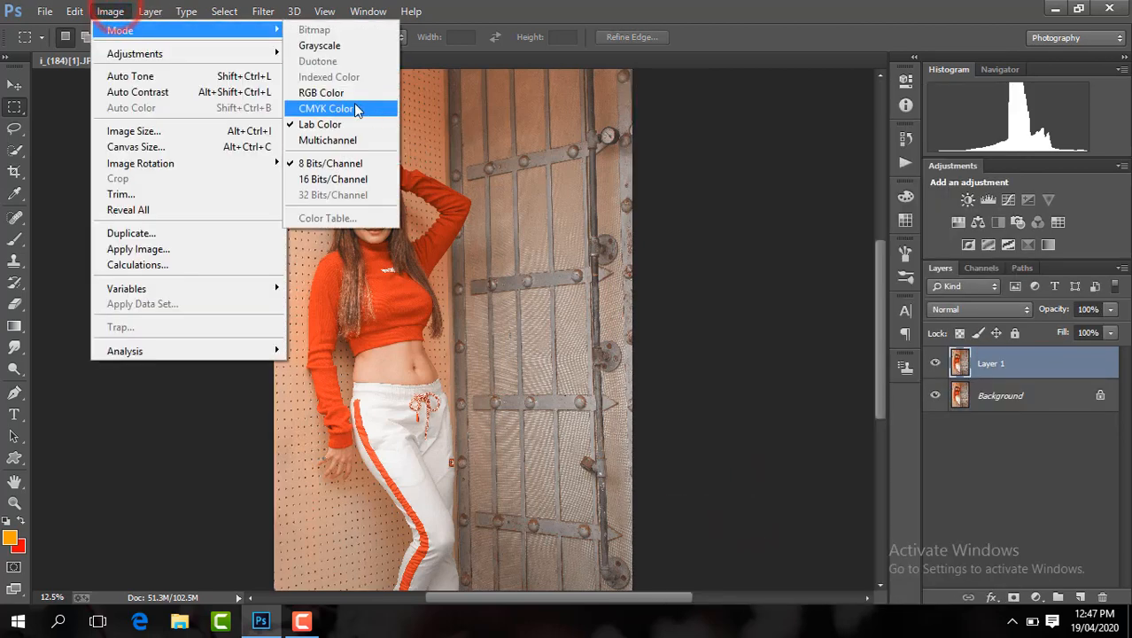
pyautogui.click(369, 92)
pyautogui.click(679, 241)
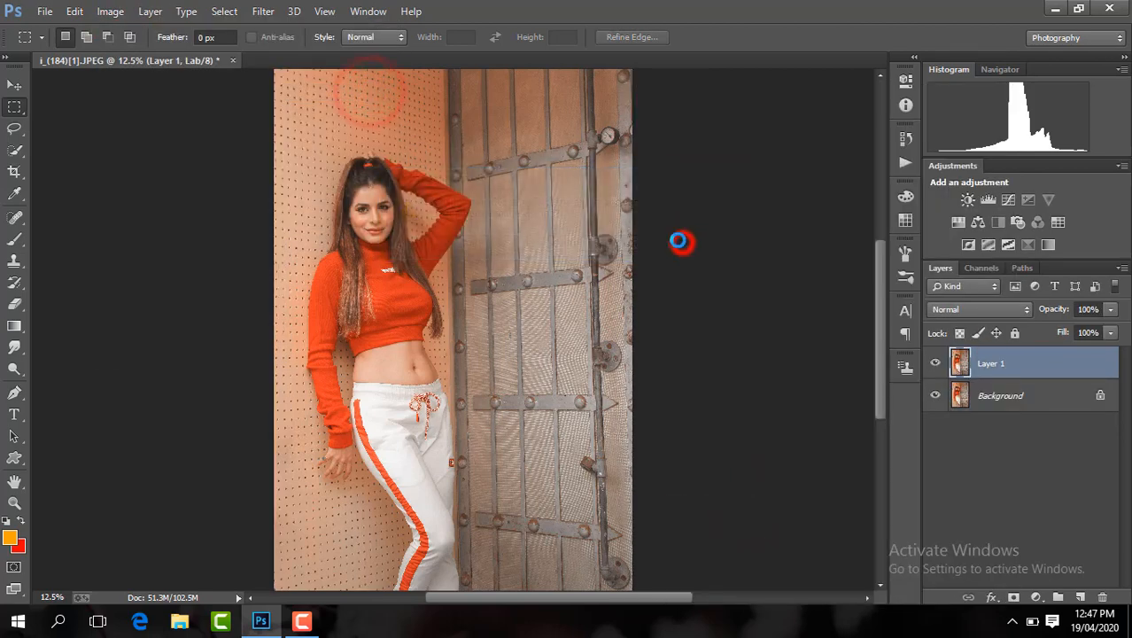
# Open the Camera Raw Filter on Layer 1 and set the orange saturation to -11 in the HSL adjustments
pyautogui.click(266, 10)
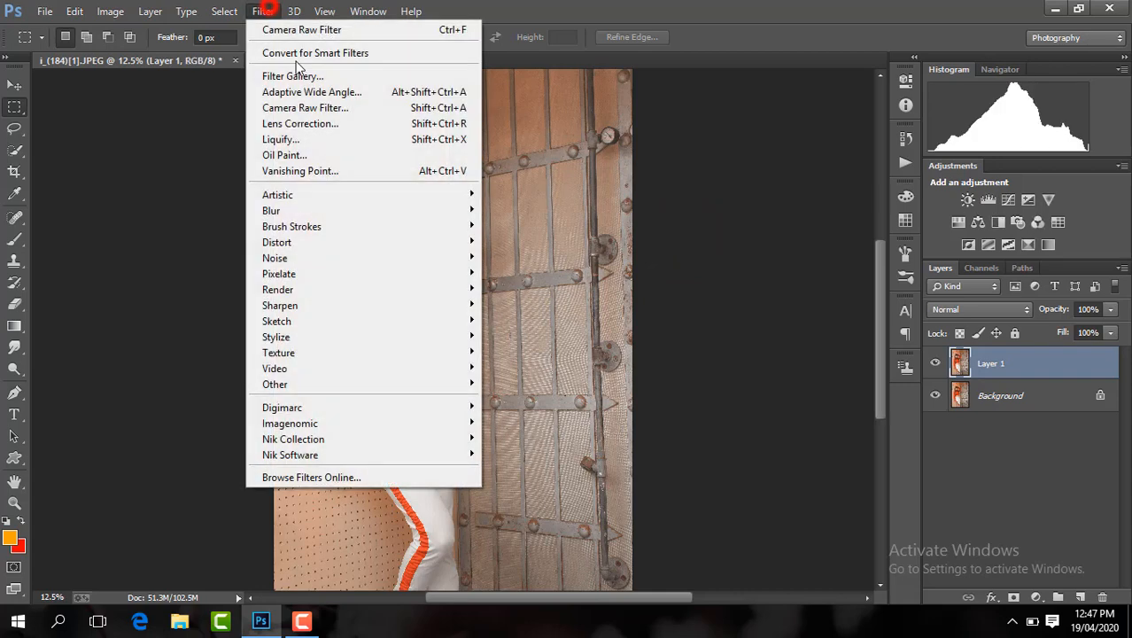
pyautogui.click(365, 107)
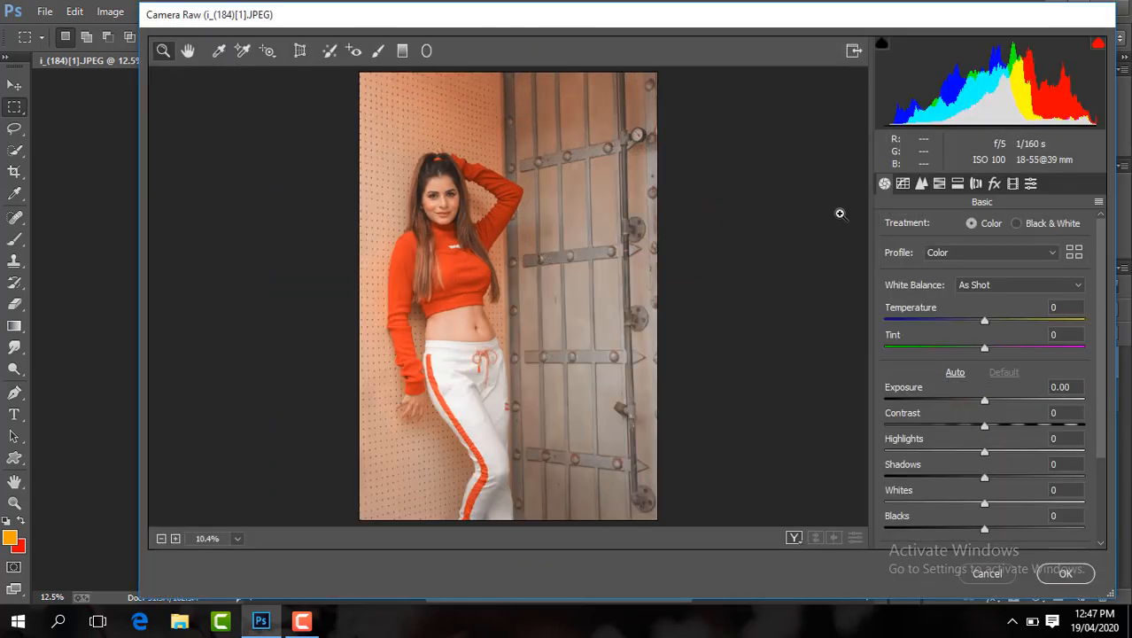
pyautogui.click(940, 183)
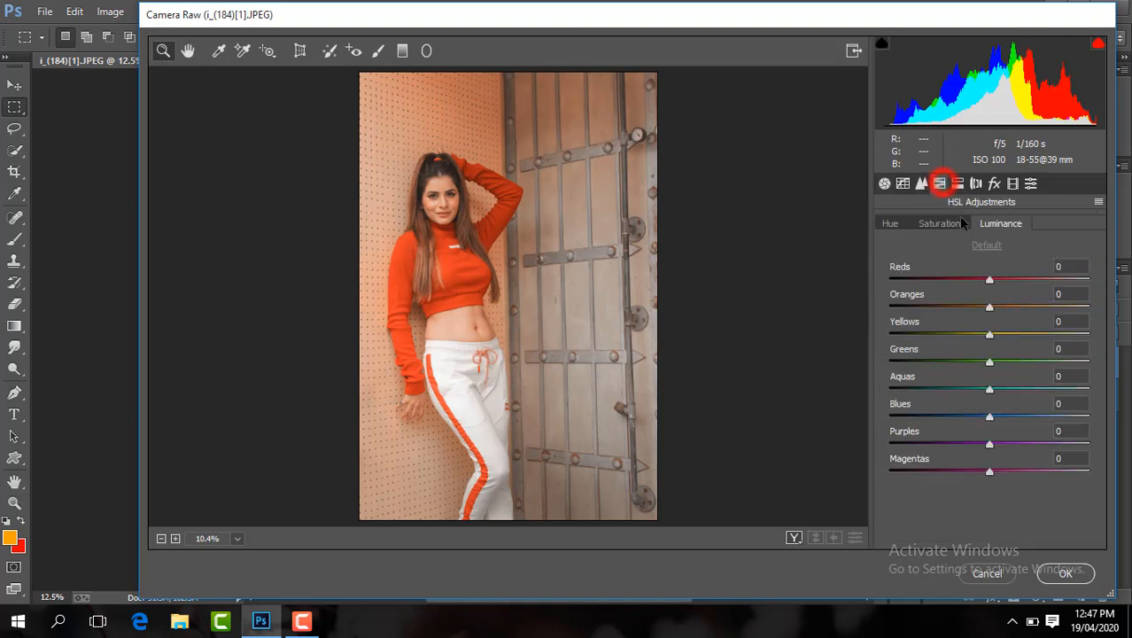
pyautogui.click(941, 223)
pyautogui.moveTo(990, 308); pyautogui.dragTo(978, 309)
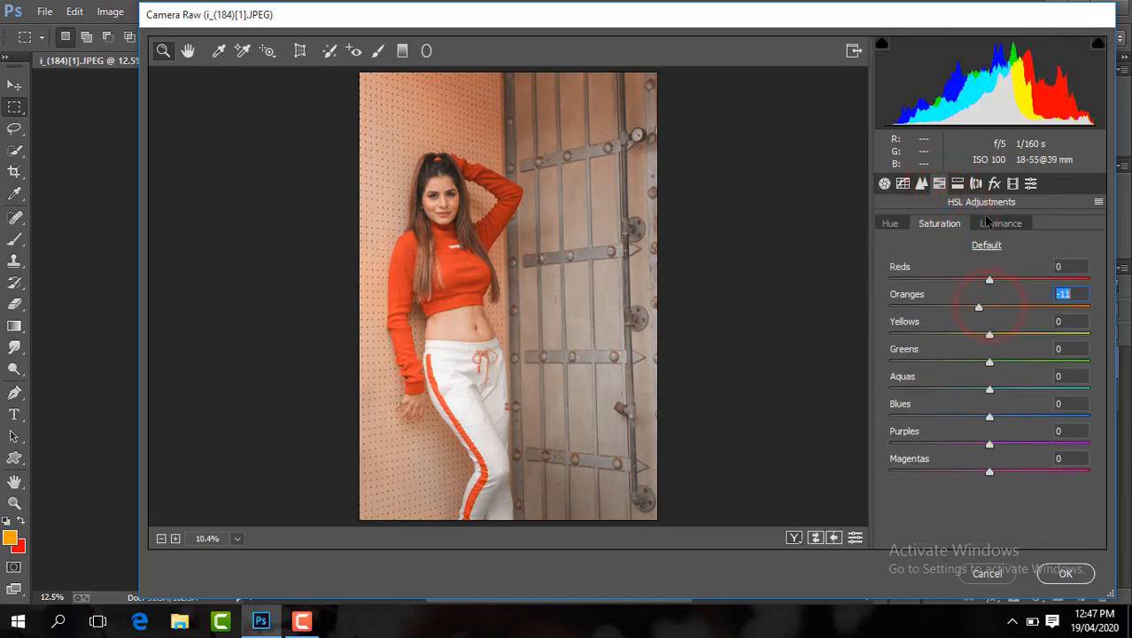
# Raise the orange luminance, set Contrast to +9, Blacks to +30, Shadows to +24 and Clarity to +7, and apply the Camera Raw adjustments
pyautogui.click(995, 223)
pyautogui.click(990, 303)
pyautogui.click(884, 183)
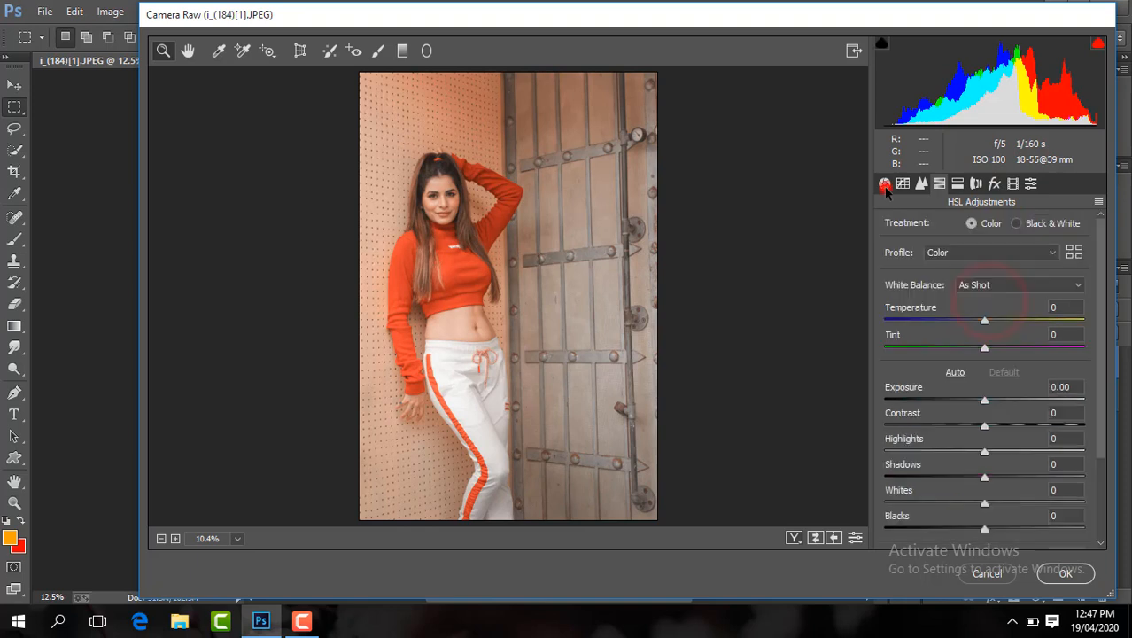
pyautogui.moveTo(985, 426); pyautogui.dragTo(996, 427)
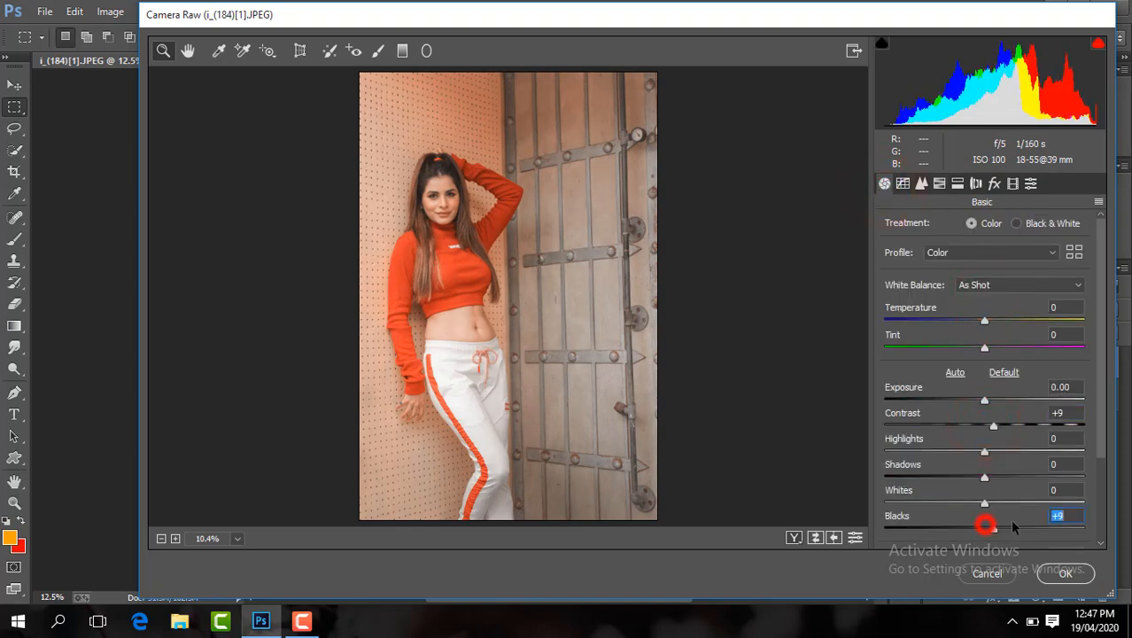
pyautogui.moveTo(986, 525); pyautogui.dragTo(1015, 528)
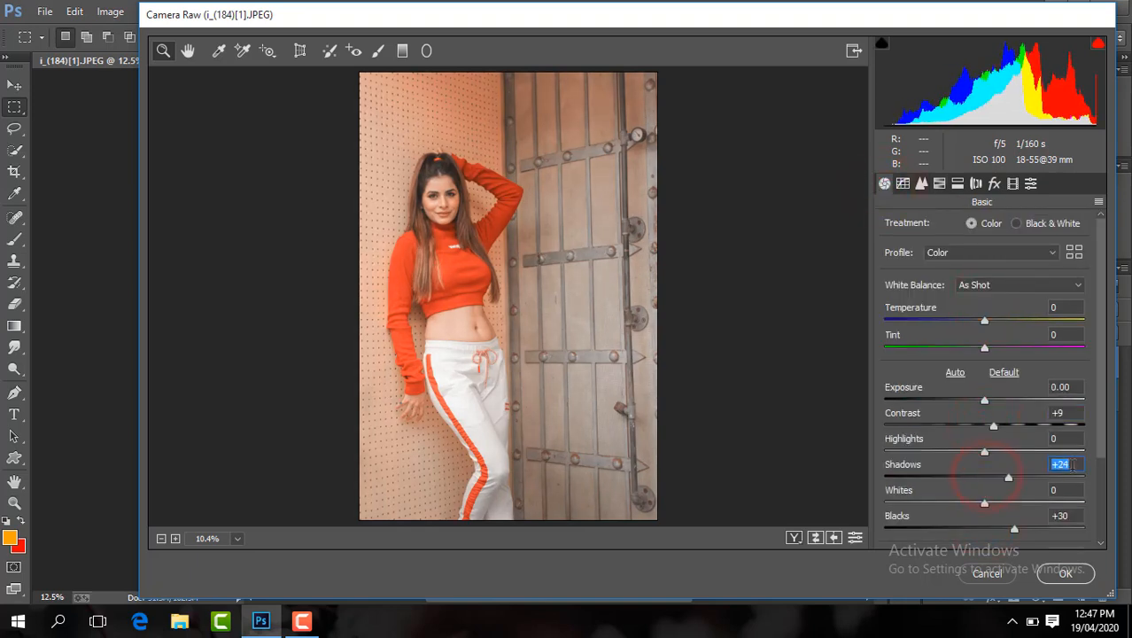
pyautogui.click(1102, 442)
pyautogui.moveTo(988, 507); pyautogui.dragTo(993, 509)
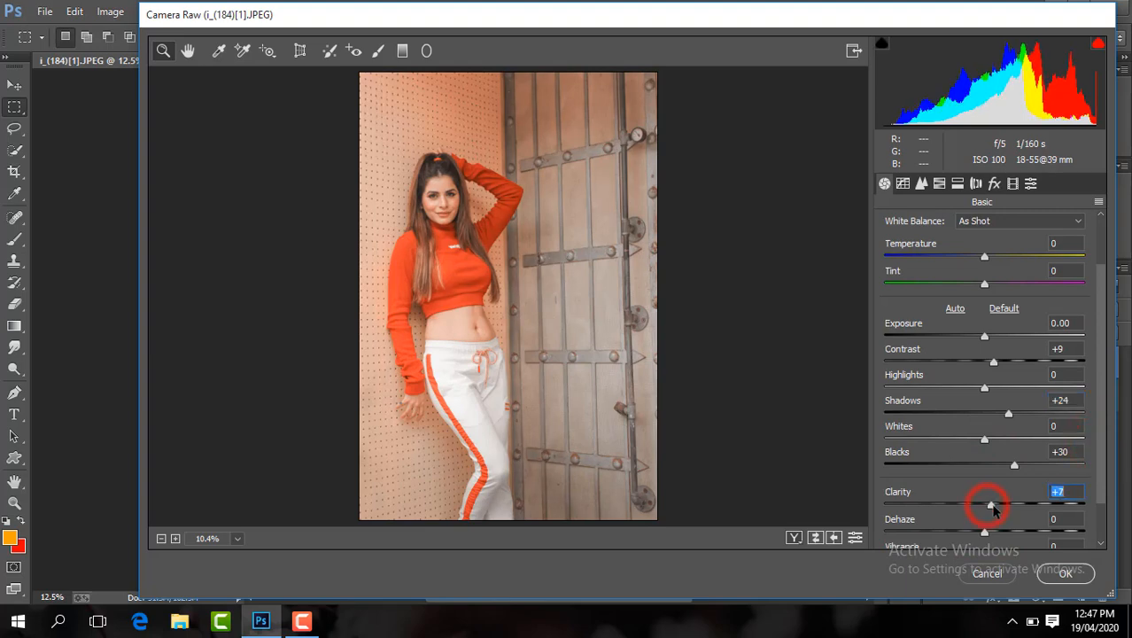
pyautogui.click(1068, 574)
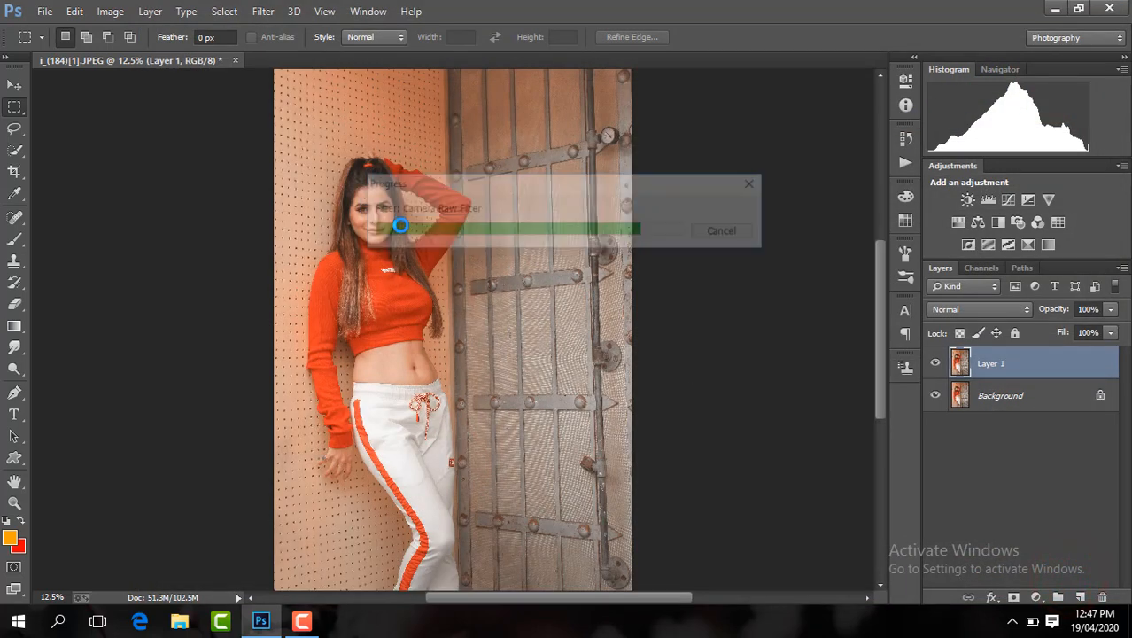
# Crop away strips along the photo's top and bottom edges, leaving an image height of about 4008 px
pyautogui.hotkey('ctrl', '-')
pyautogui.click(14, 172)
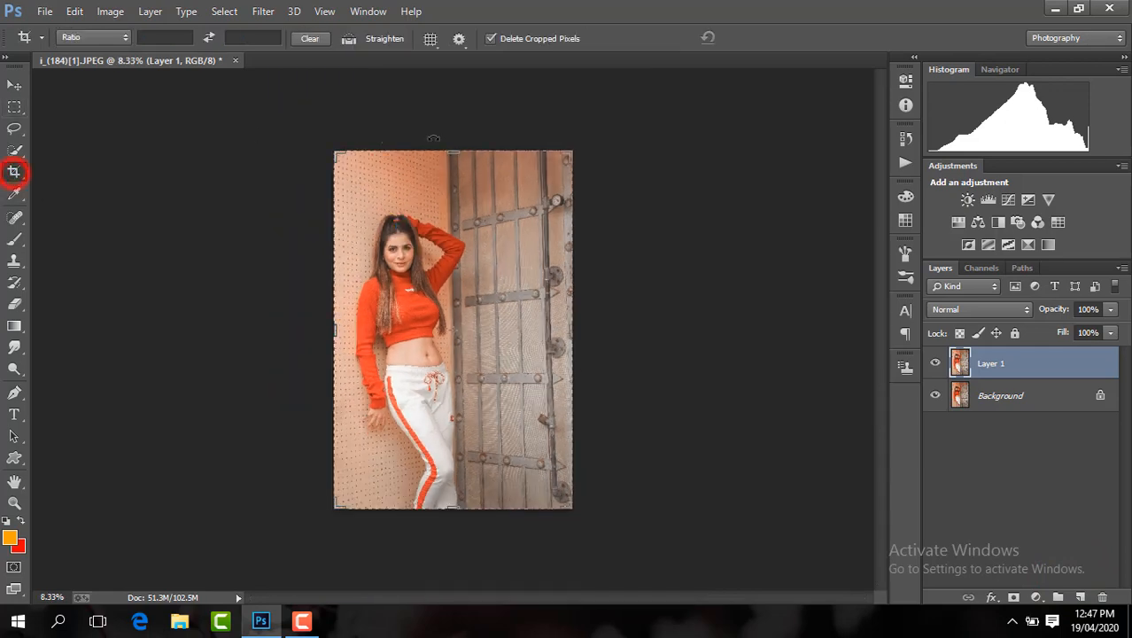
pyautogui.moveTo(453, 151); pyautogui.dragTo(454, 163)
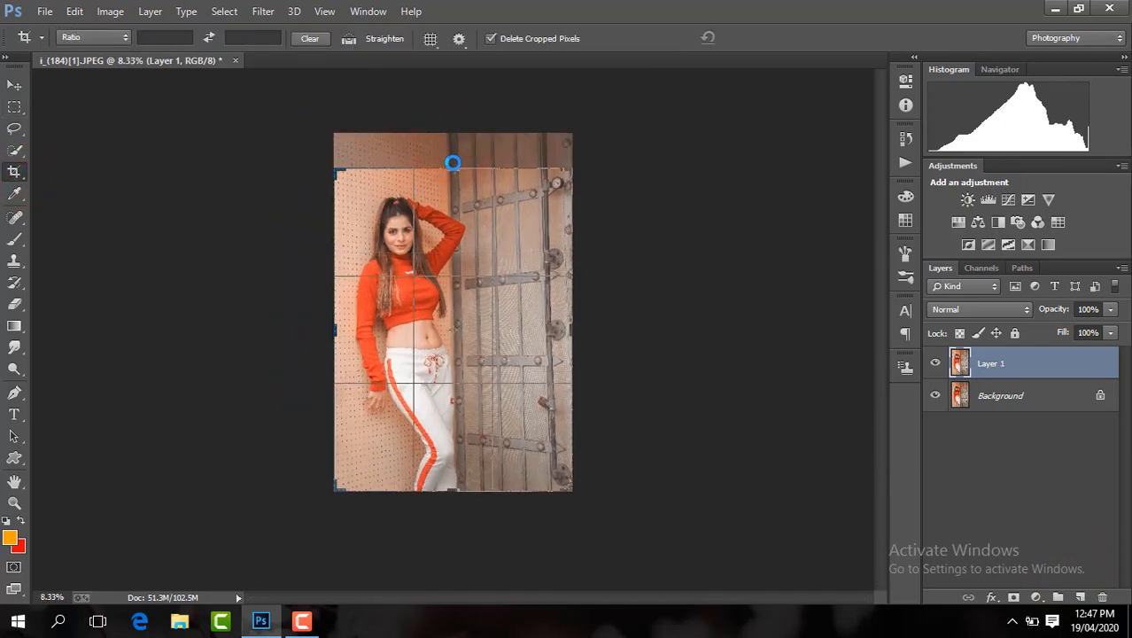
pyautogui.moveTo(453, 490); pyautogui.dragTo(455, 468)
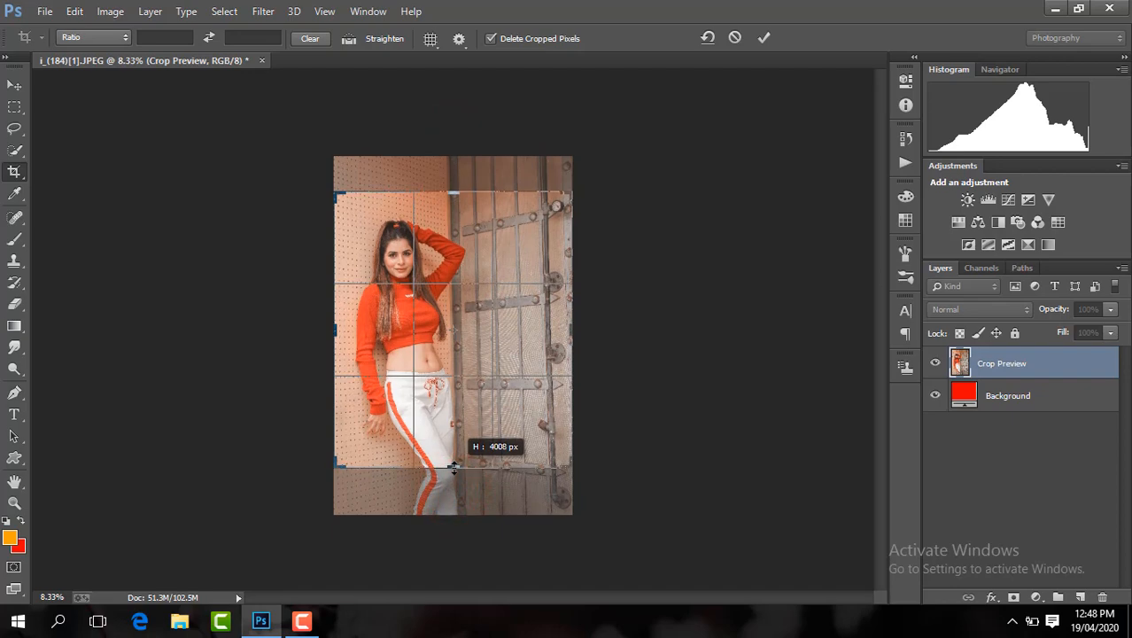
pyautogui.press('Return')
# Flatten the cropped image and copy the result to a new layer above the Background
pyautogui.hotkey('ctrl', '+')
pyautogui.hotkey('ctrl', '+')
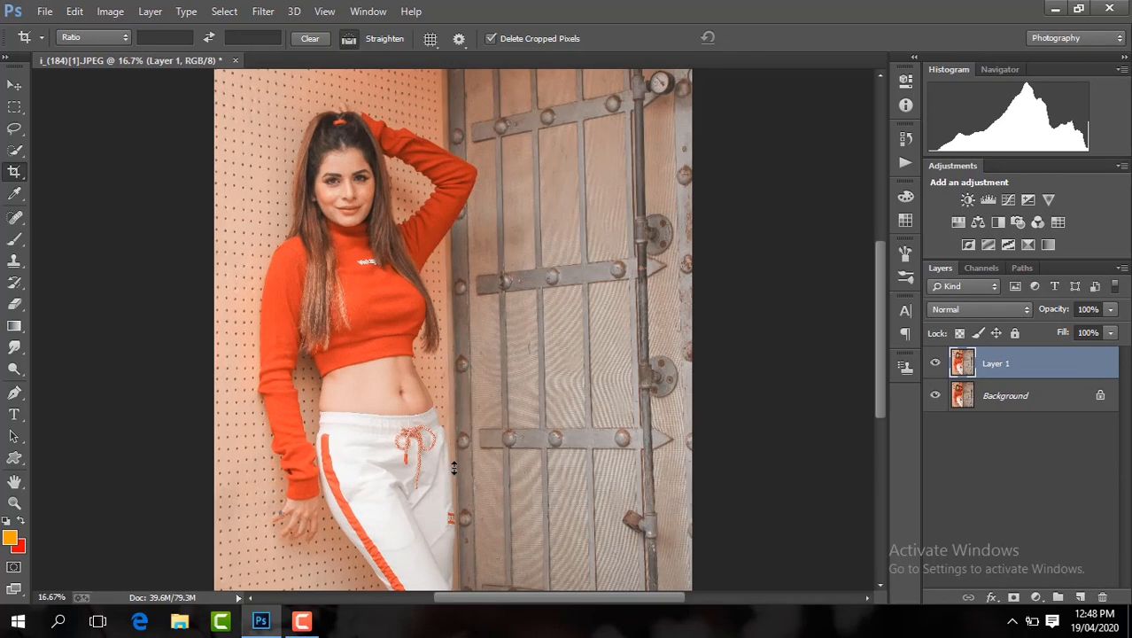
pyautogui.hotkey('ctrl', '-')
pyautogui.rightClick(994, 375)
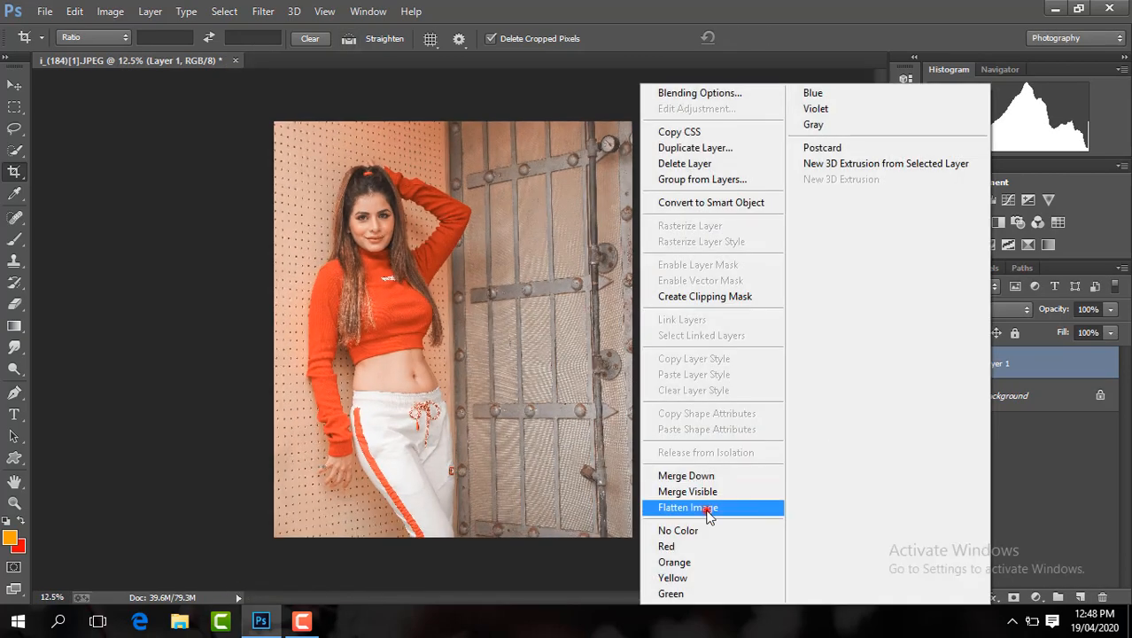
pyautogui.click(708, 509)
# Remove the cheek blemish and the mole above the lip on Layer 1 with the Spot Healing Brush in Content-Aware mode
pyautogui.hotkey('ctrl', '+')
pyautogui.hotkey('ctrl', '+')
pyautogui.hotkey('ctrl', '+')
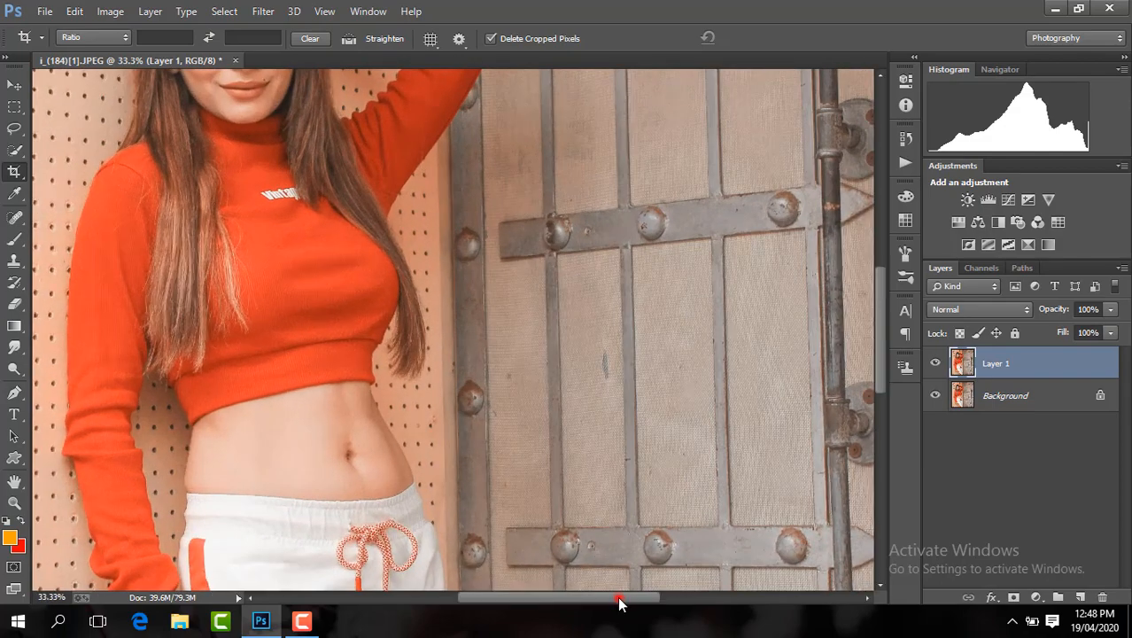
pyautogui.moveTo(619, 599); pyautogui.dragTo(552, 599)
pyautogui.moveTo(884, 329); pyautogui.dragTo(881, 265)
pyautogui.hotkey('ctrl', '+')
pyautogui.hotkey('ctrl', '+')
pyautogui.hotkey('ctrl', '+')
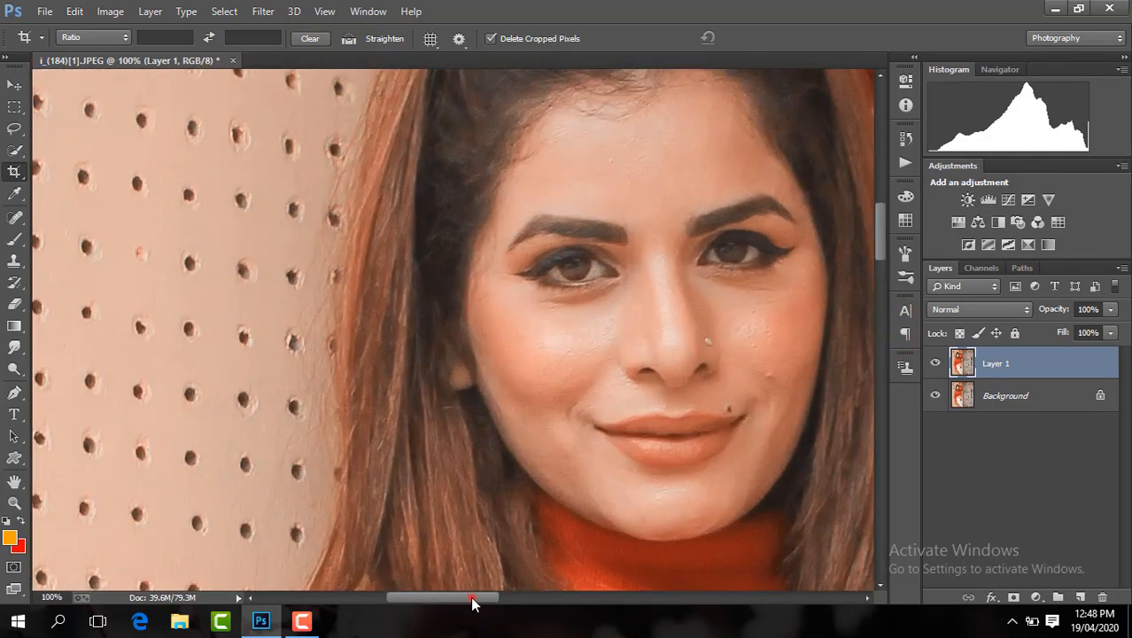
pyautogui.moveTo(472, 603); pyautogui.dragTo(498, 603)
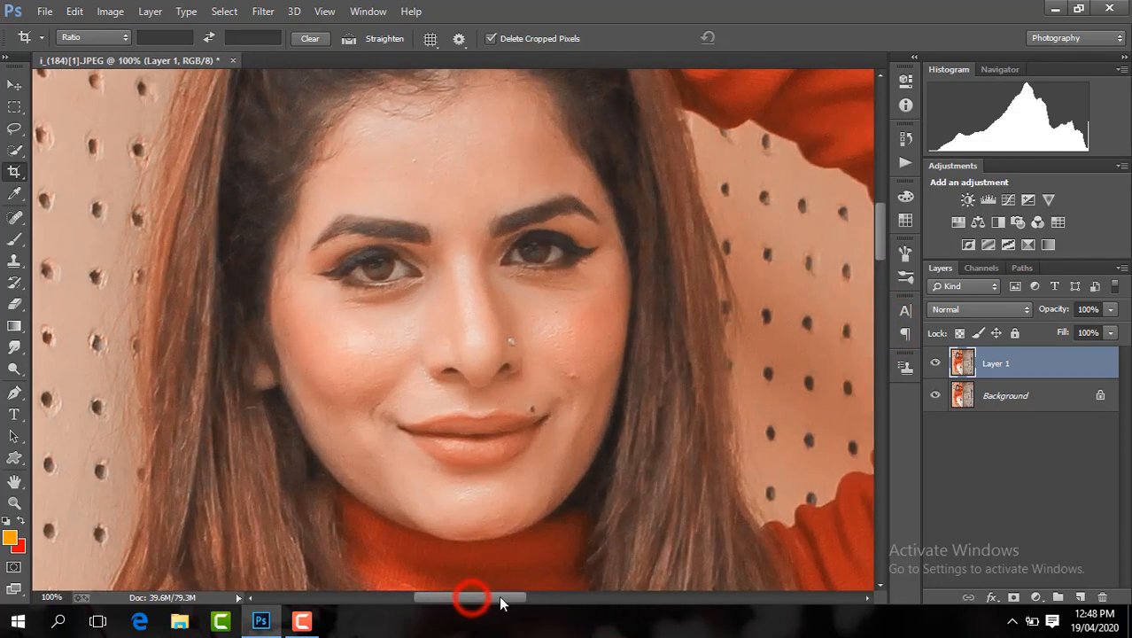
pyautogui.hotkey('ctrl', '+')
pyautogui.click(14, 217)
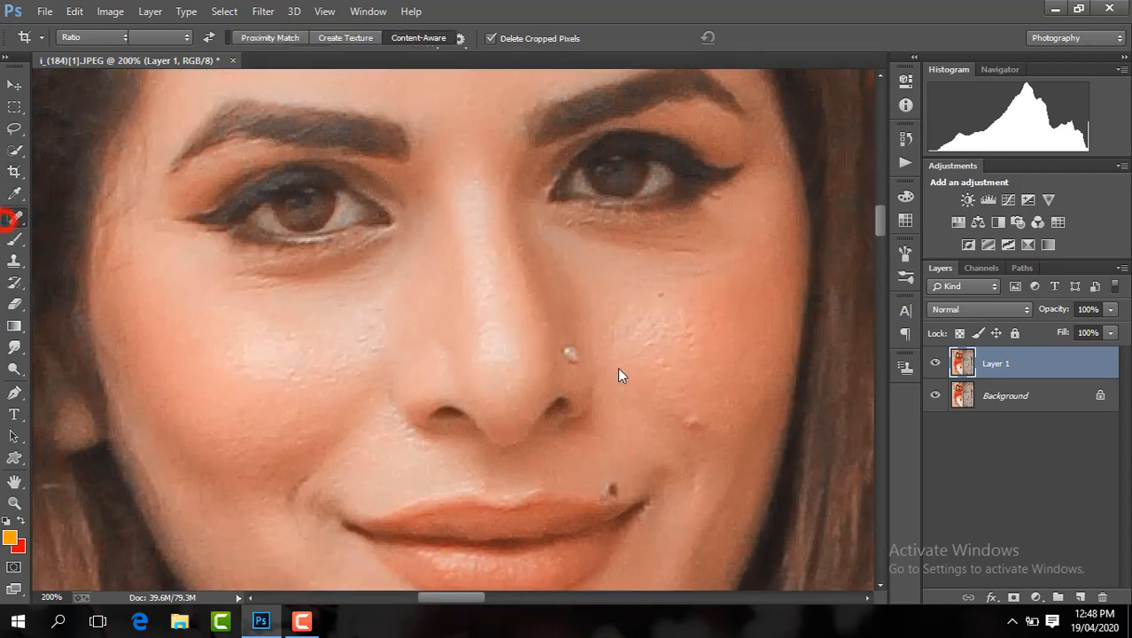
pyautogui.click(694, 424)
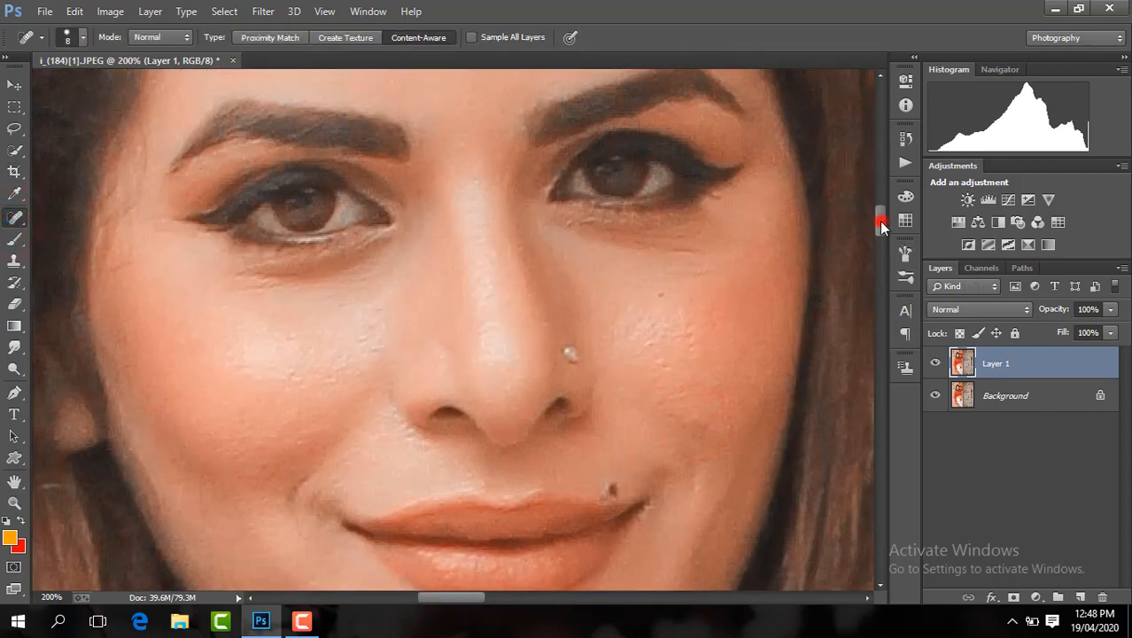
pyautogui.moveTo(882, 227); pyautogui.dragTo(882, 233)
pyautogui.click(614, 372)
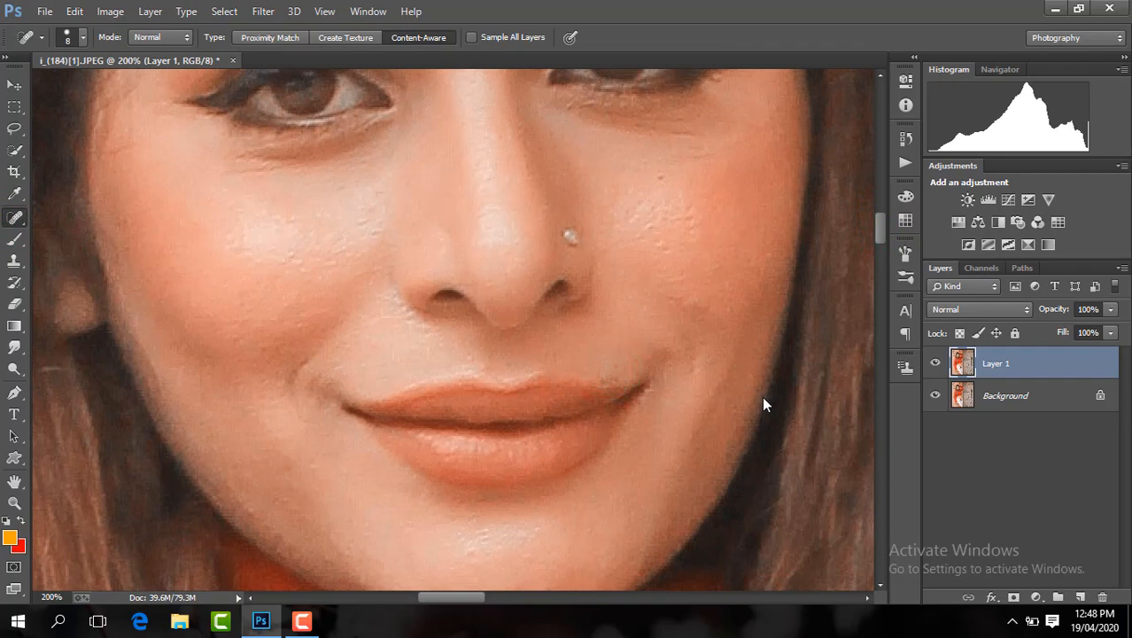
# Compare the healed face with the Background, flatten the image, and copy it to a new layer at 50% opacity
pyautogui.hotkey('ctrl', '-')
pyautogui.hotkey('ctrl', '-')
pyautogui.hotkey('ctrl', '-')
pyautogui.rightClick(938, 362)
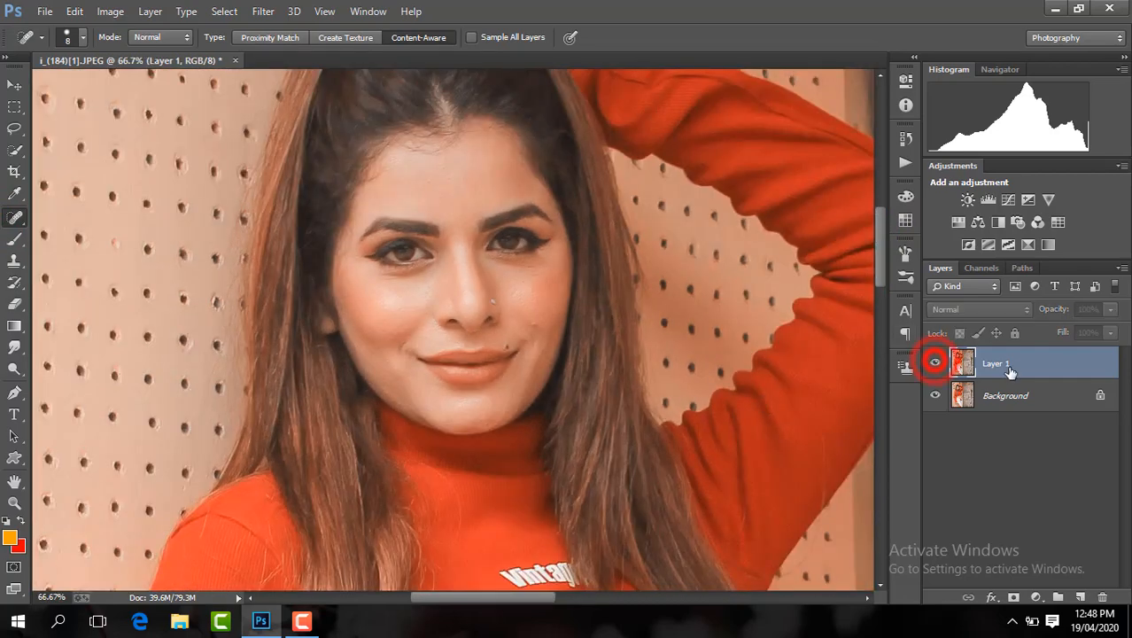
pyautogui.click(747, 508)
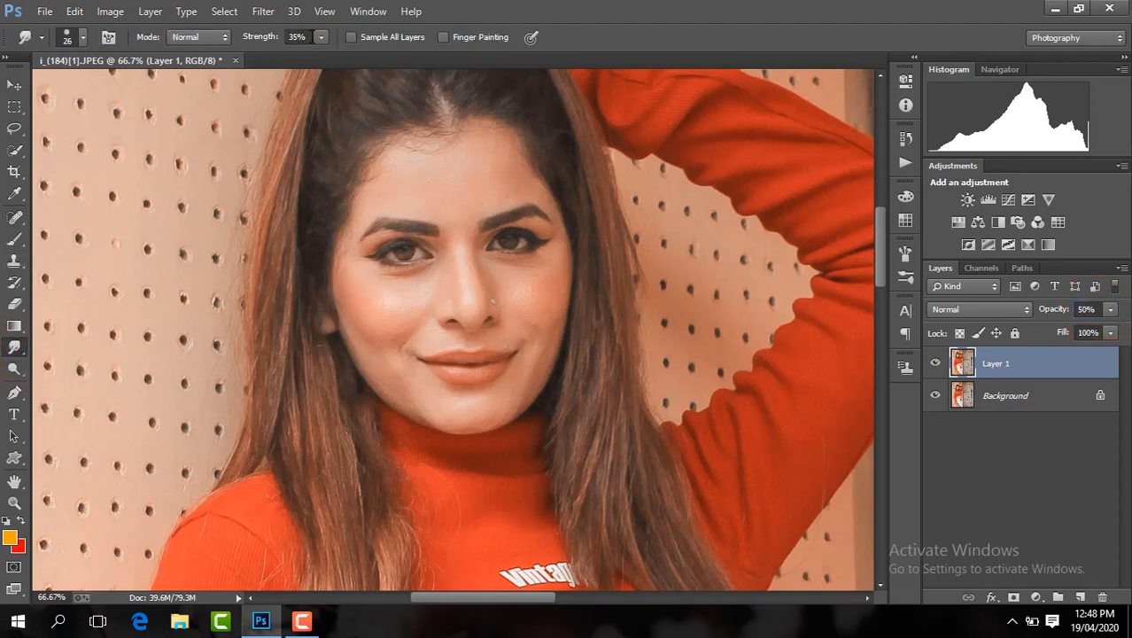
# Smooth the skin on the forehead and cheeks using the Smudge tool with a 107 px brush at 35% strength
pyautogui.hotkey('ctrl', '+')
pyautogui.hotkey('ctrl', '+')
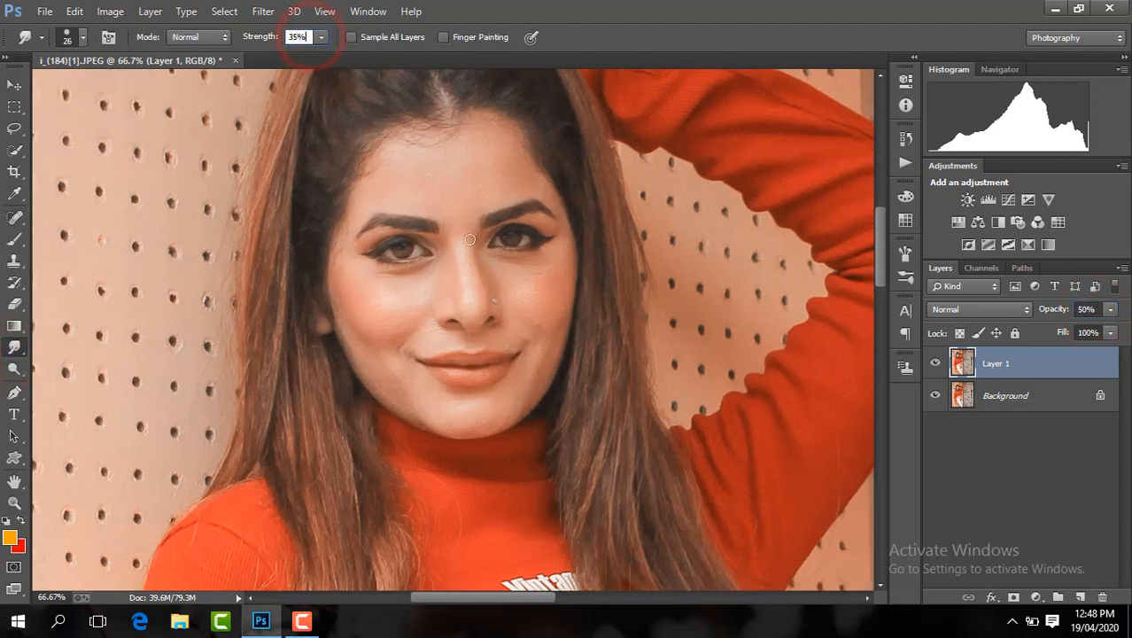
pyautogui.hotkey('ctrl', '-')
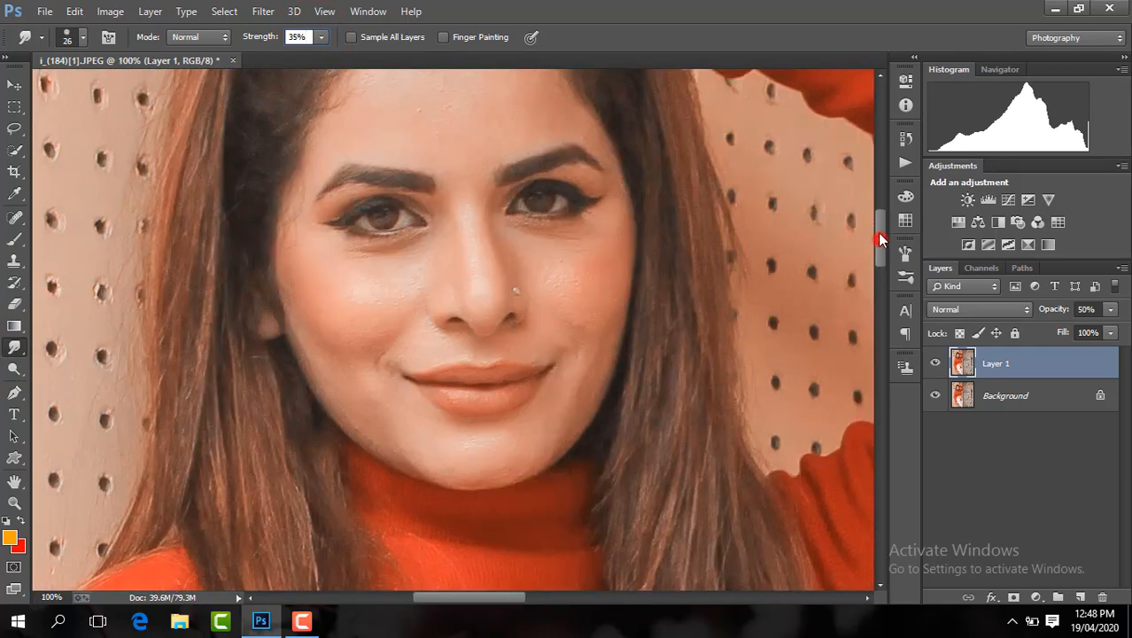
pyautogui.moveTo(880, 239); pyautogui.dragTo(880, 224)
pyautogui.click(84, 38)
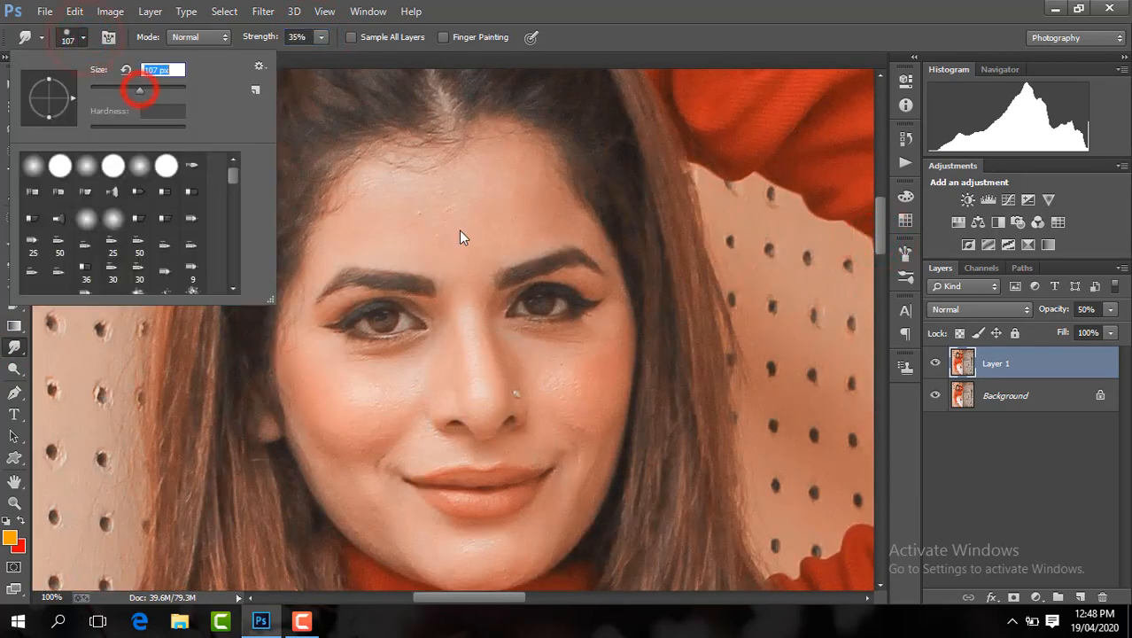
pyautogui.click(460, 231)
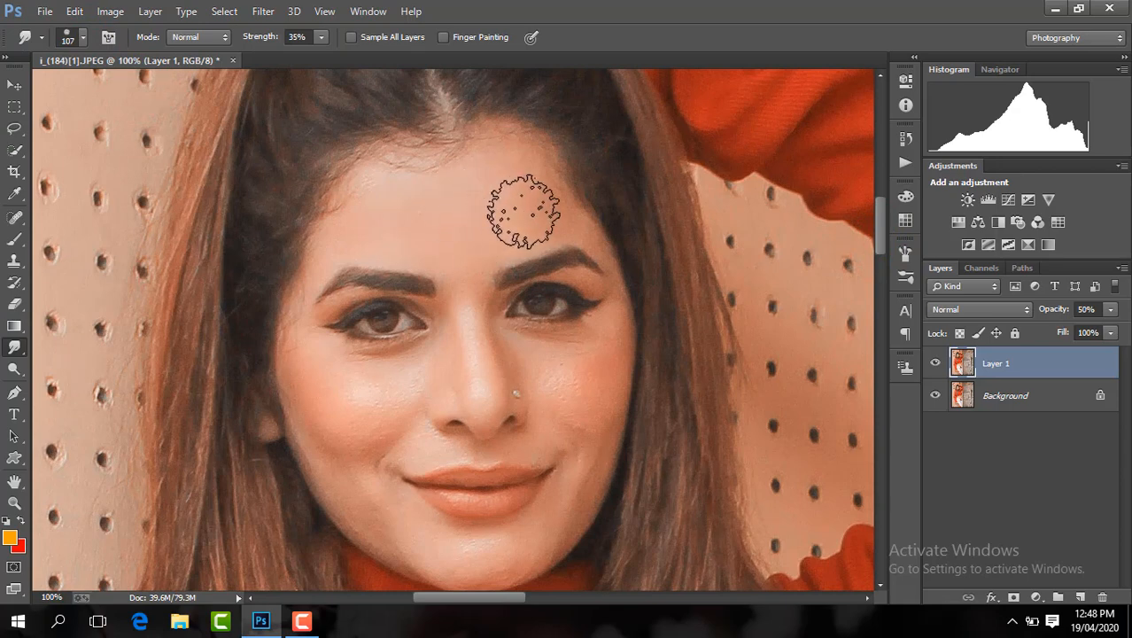
pyautogui.moveTo(524, 211)
pyautogui.mouseDown()
pyautogui.moveTo(462, 228)
pyautogui.moveTo(442, 215)
pyautogui.moveTo(480, 187)
pyautogui.moveTo(520, 214)
pyautogui.mouseUp()
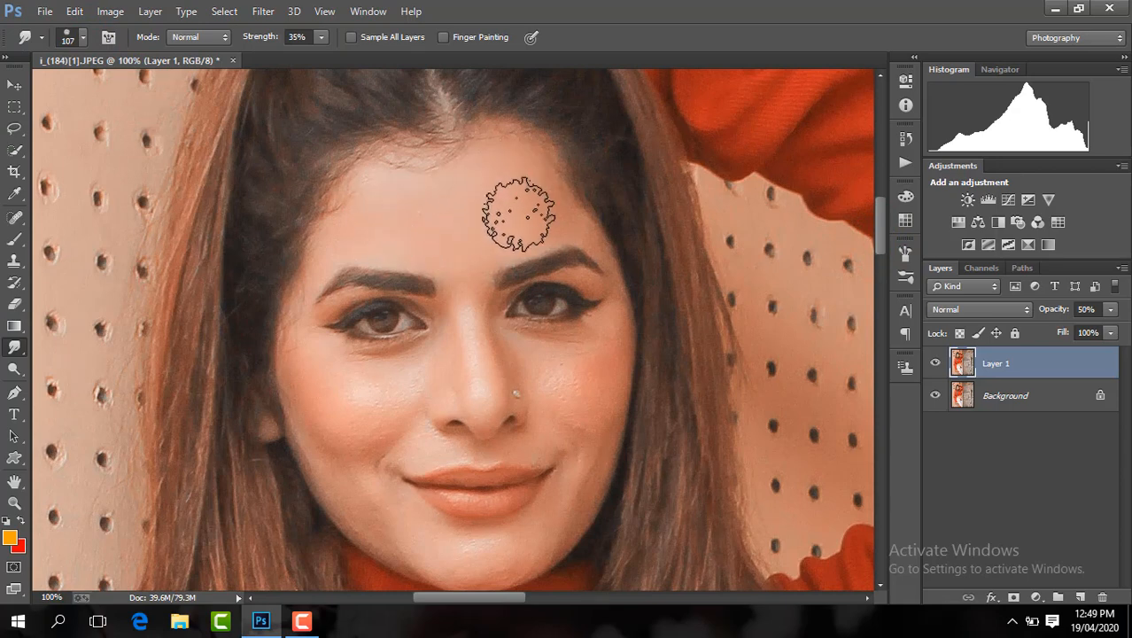
pyautogui.moveTo(339, 409); pyautogui.dragTo(353, 412)
pyautogui.hotkey('ctrl', '+')
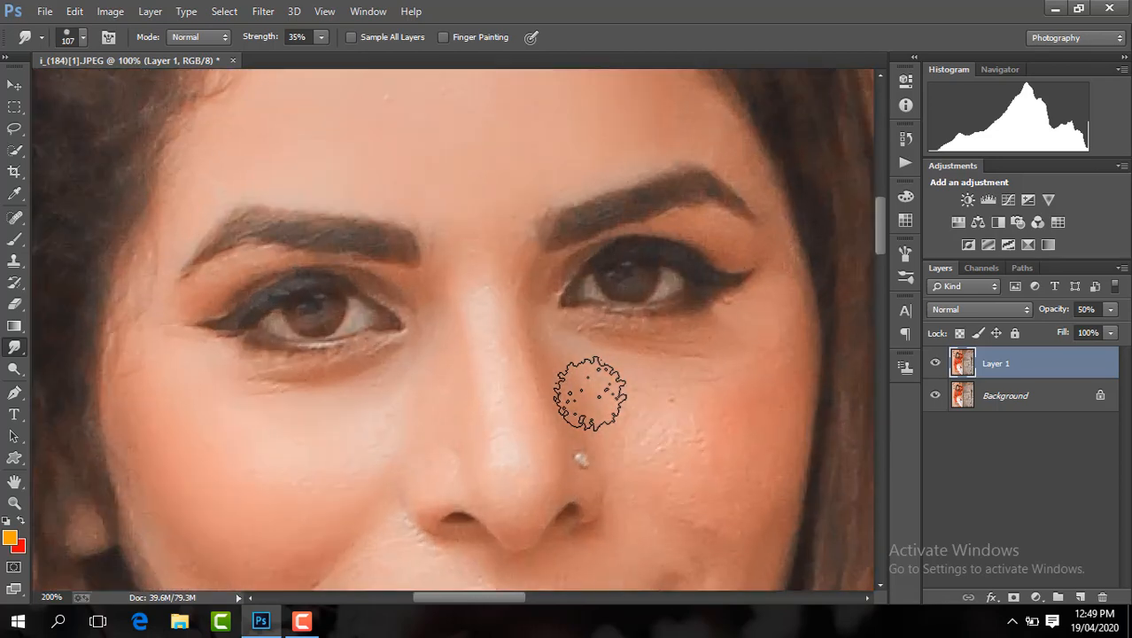
pyautogui.moveTo(718, 428); pyautogui.dragTo(714, 435)
pyautogui.hotkey('ctrl', '-')
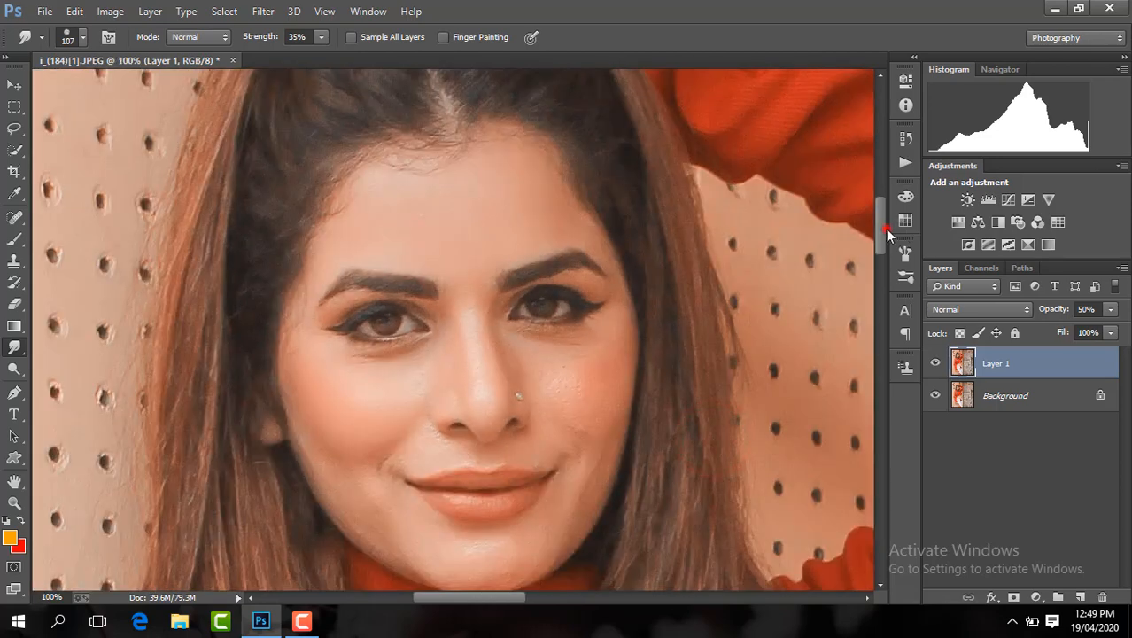
# Set the Smudge brush size to 87 px and smooth both cheeks, the nose and the jaw area
pyautogui.moveTo(887, 233); pyautogui.dragTo(886, 237)
pyautogui.click(82, 40)
pyautogui.moveTo(134, 97); pyautogui.dragTo(124, 100)
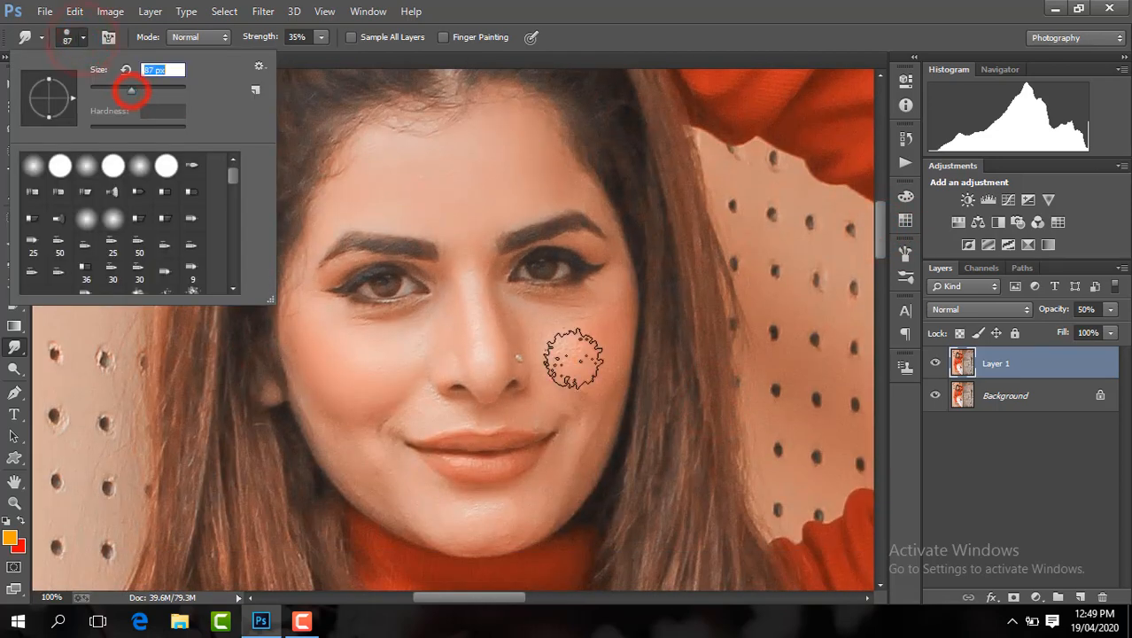
pyautogui.click(576, 360)
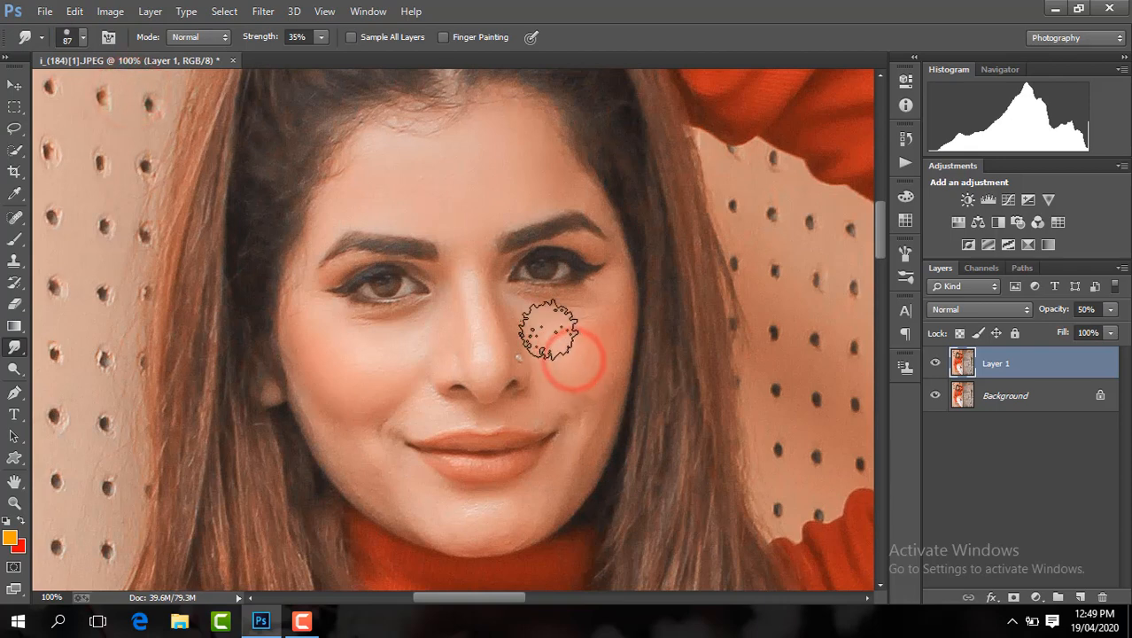
pyautogui.click(591, 380)
pyautogui.click(476, 355)
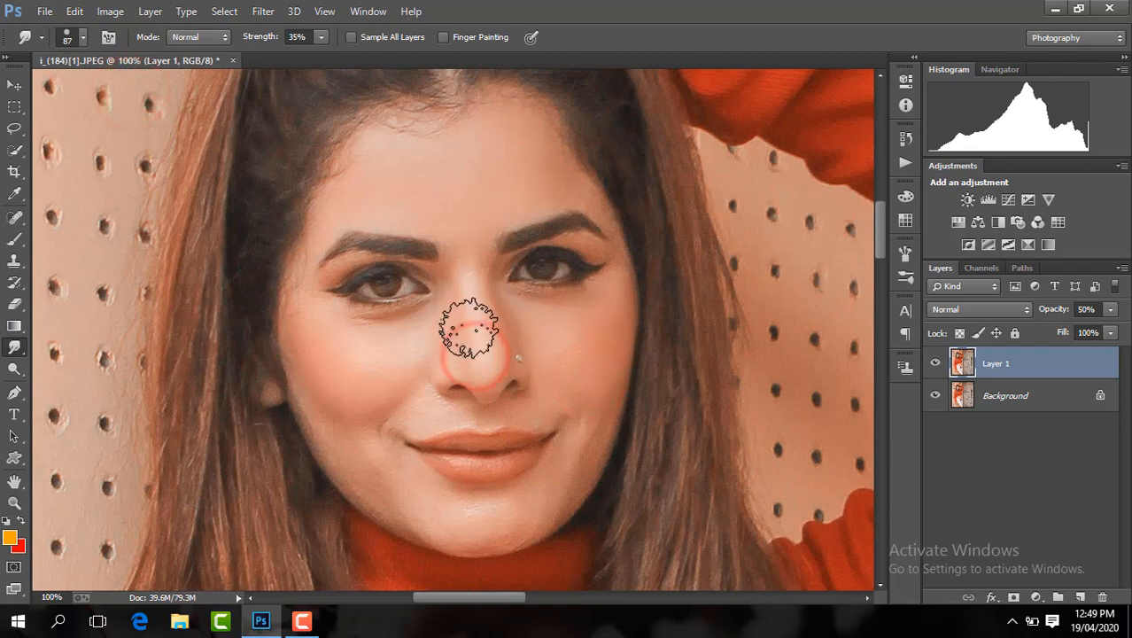
pyautogui.click(398, 368)
pyautogui.click(365, 410)
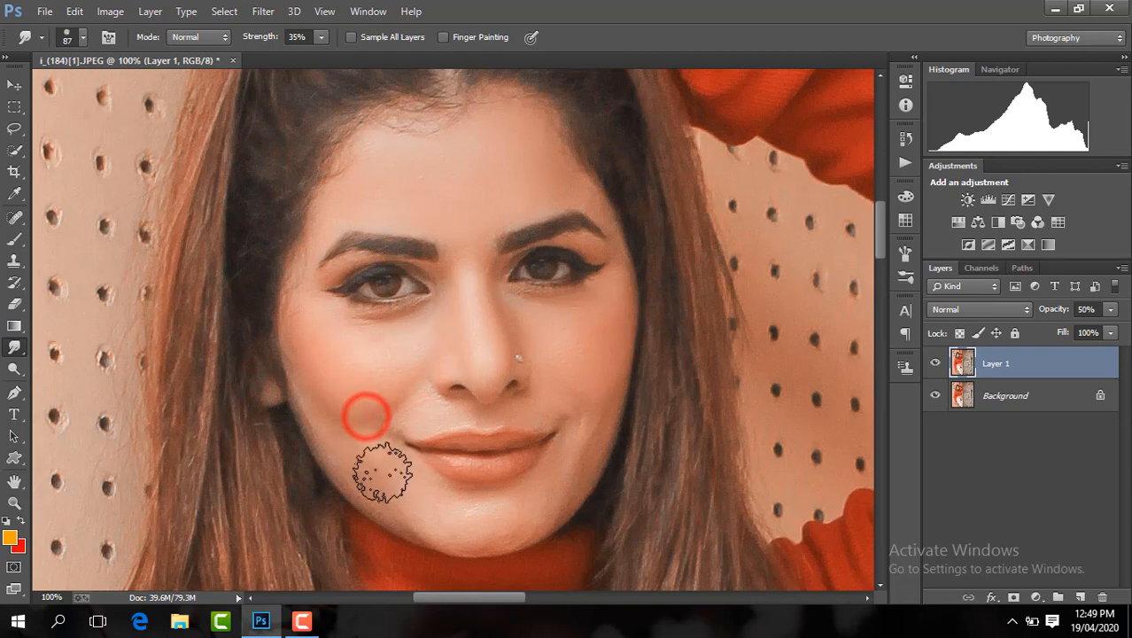
pyautogui.click(367, 408)
pyautogui.click(348, 357)
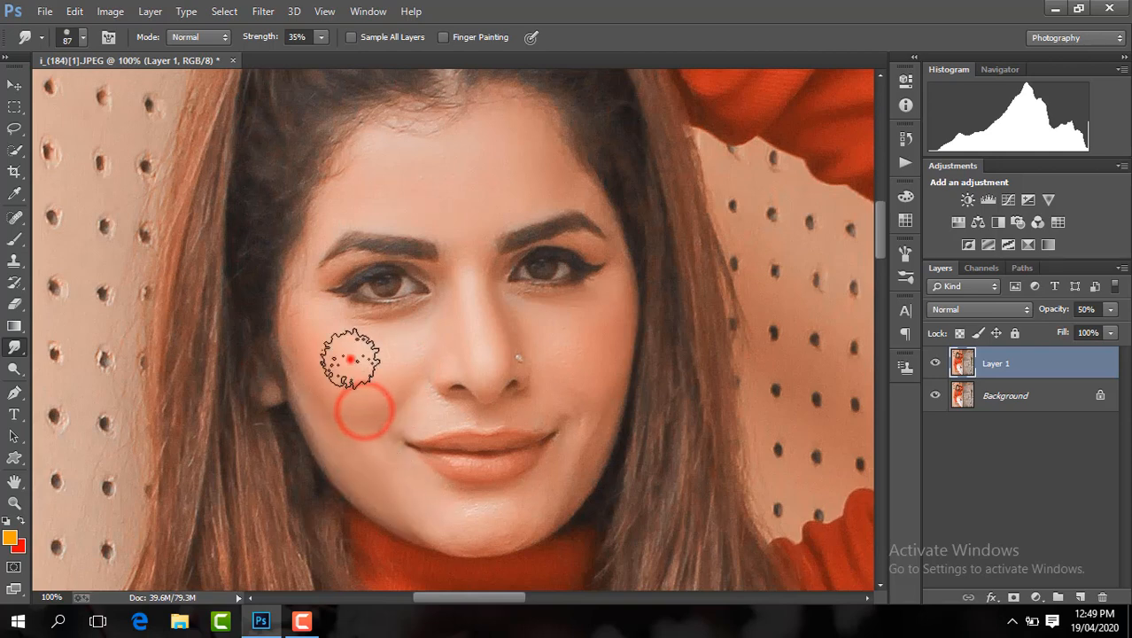
pyautogui.click(368, 462)
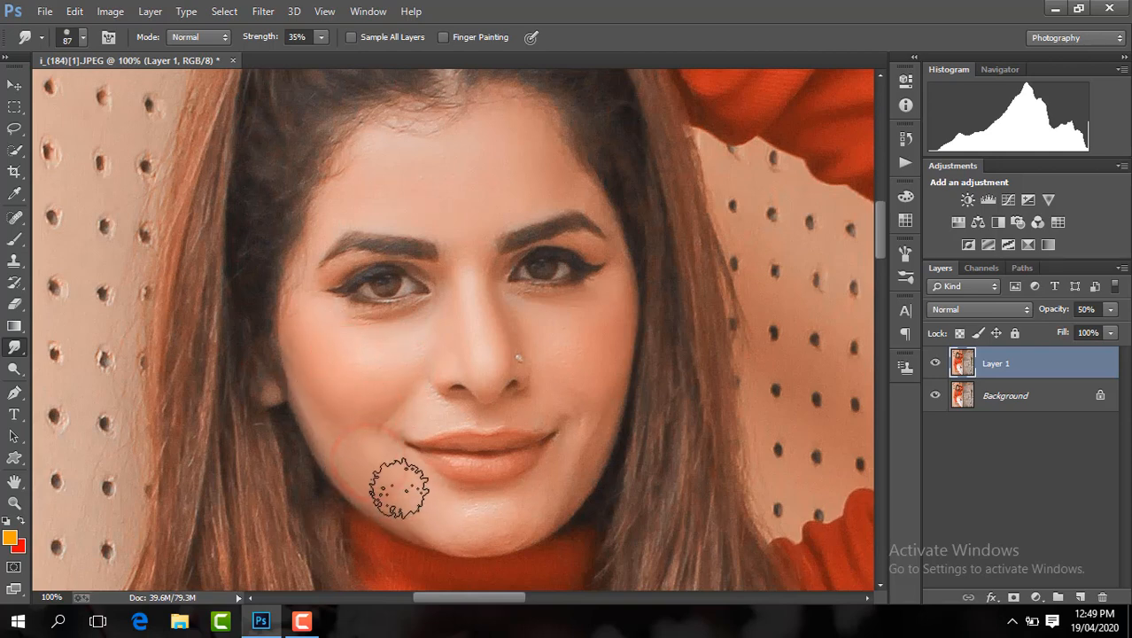
pyautogui.click(335, 384)
pyautogui.click(424, 344)
pyautogui.click(366, 385)
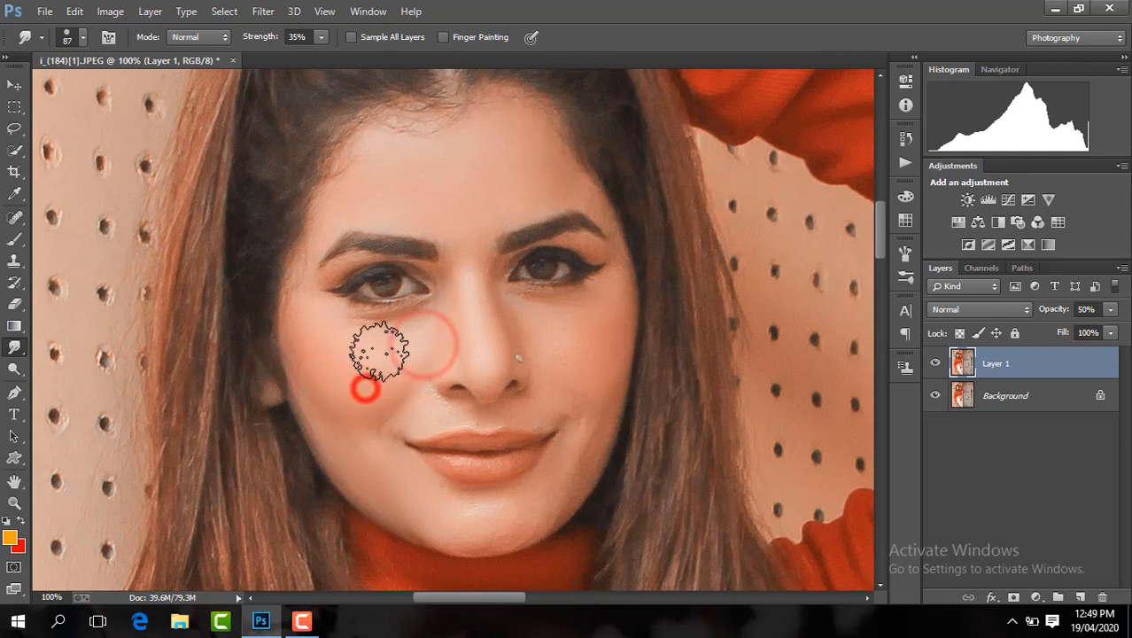
pyautogui.click(568, 359)
pyautogui.click(579, 382)
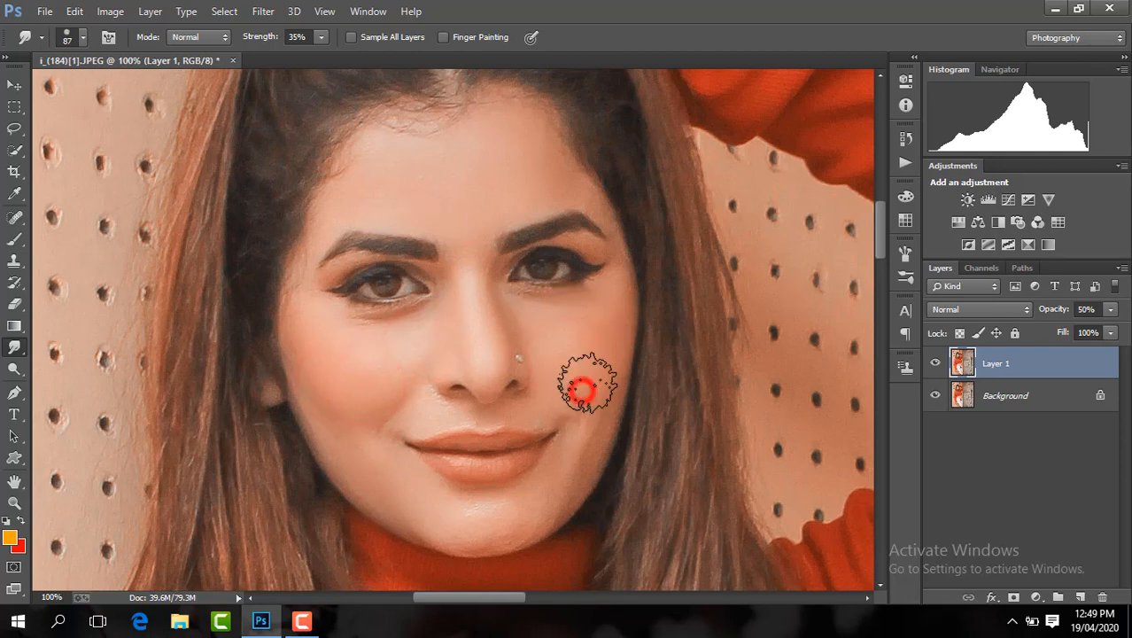
# Set the Smudge brush size to 62 px and smooth the jaw, the skin beside the mouth, the cheek and the nose
pyautogui.click(82, 39)
pyautogui.moveTo(131, 89); pyautogui.dragTo(115, 89)
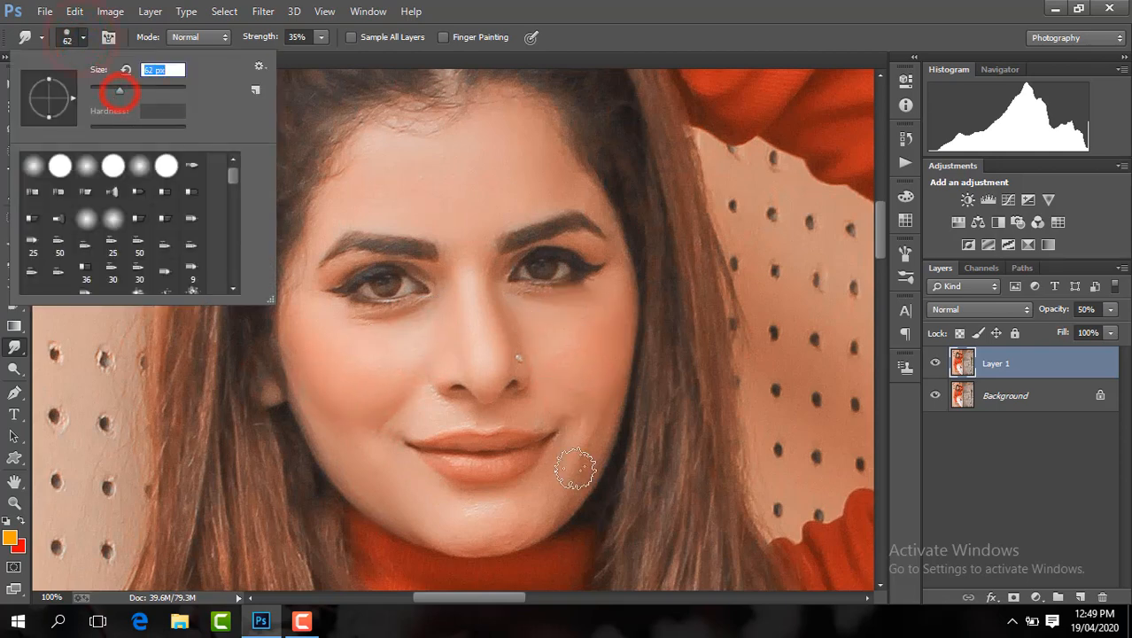
pyautogui.click(575, 469)
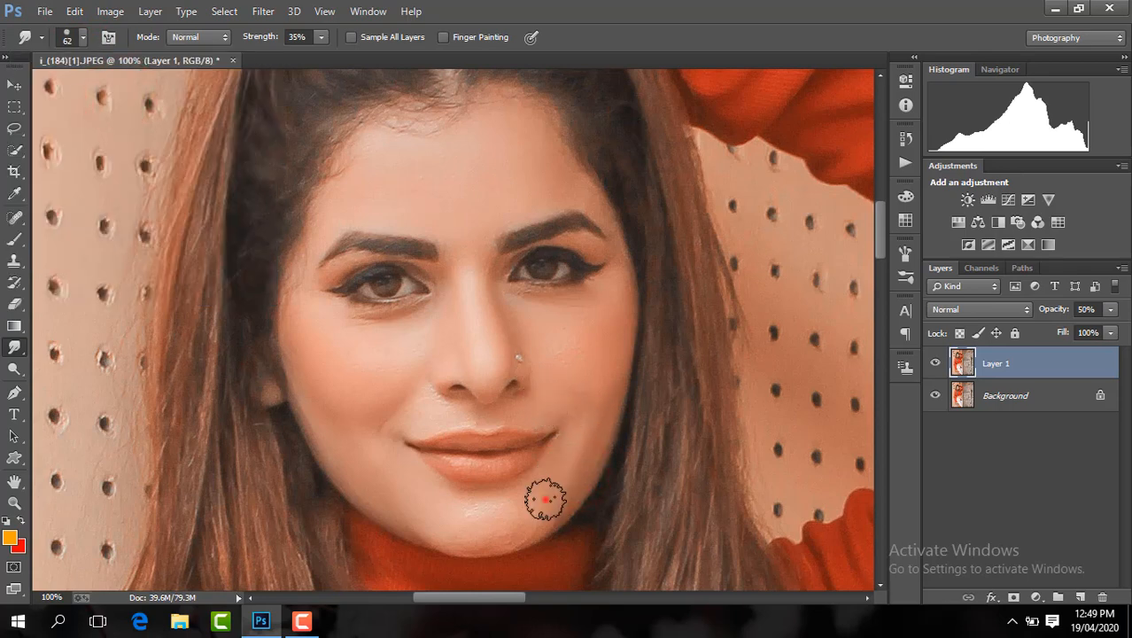
pyautogui.click(546, 499)
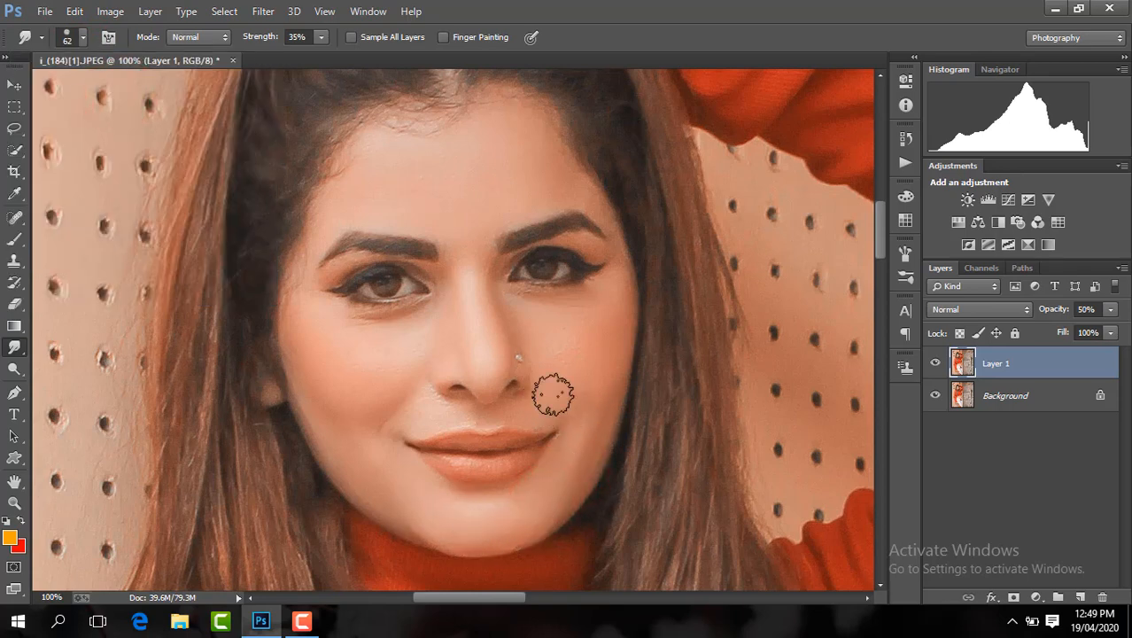
pyautogui.click(423, 404)
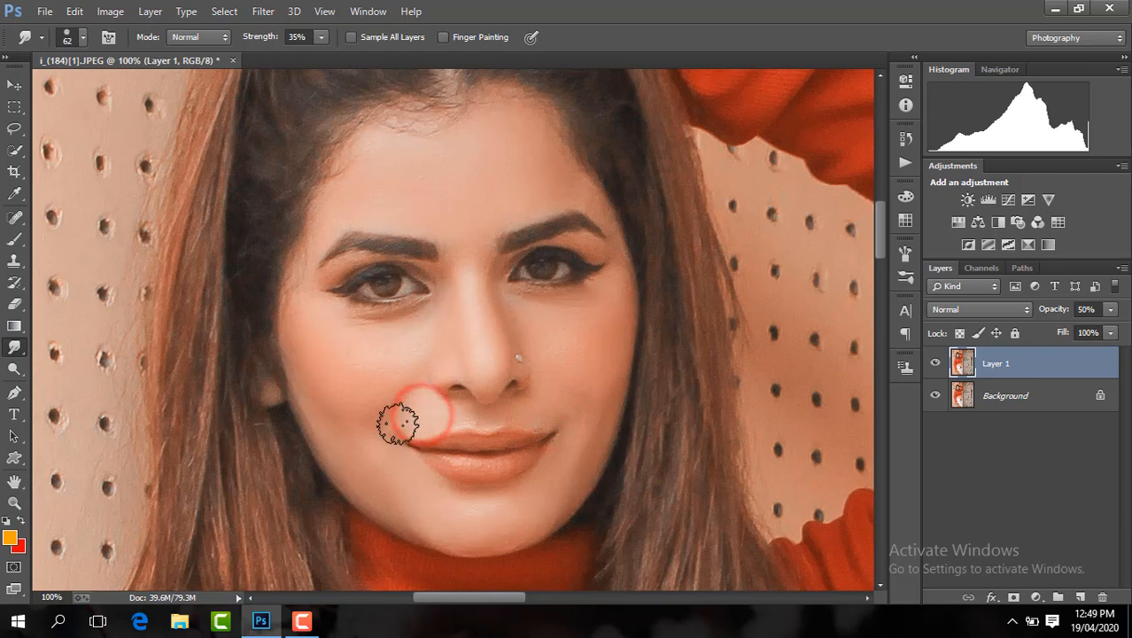
pyautogui.click(404, 362)
pyautogui.click(477, 362)
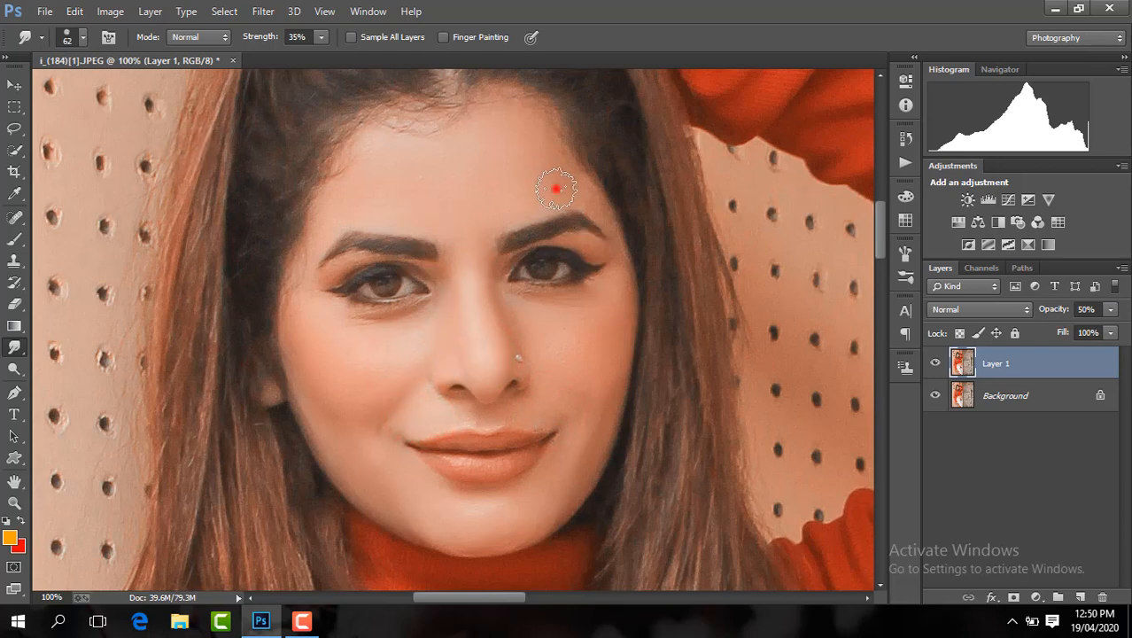
# Reduce the Smudge brush to 47 px and smooth the forehead edges, the under-eye area and the skin above the upper lip
pyautogui.click(82, 38)
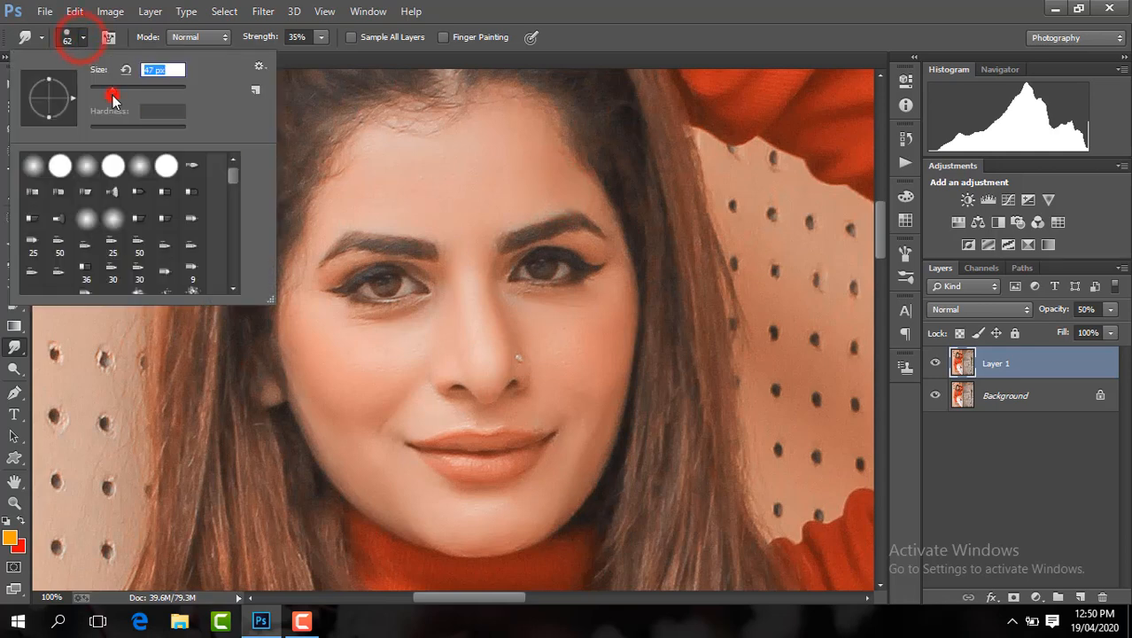
pyautogui.click(328, 220)
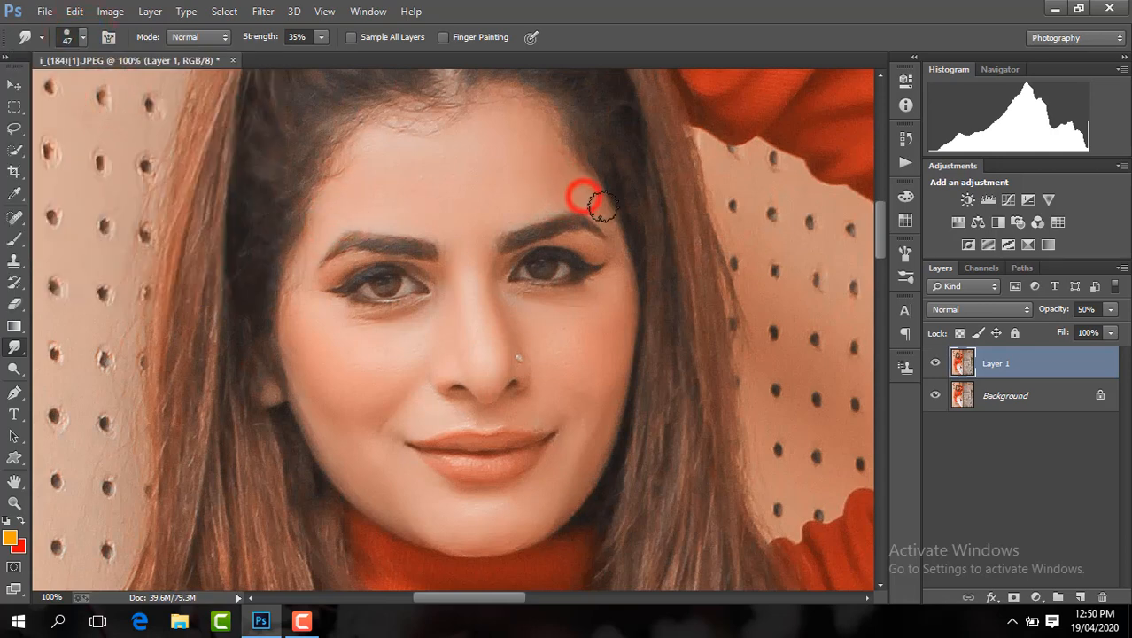
pyautogui.click(536, 188)
pyautogui.click(539, 335)
pyautogui.click(591, 306)
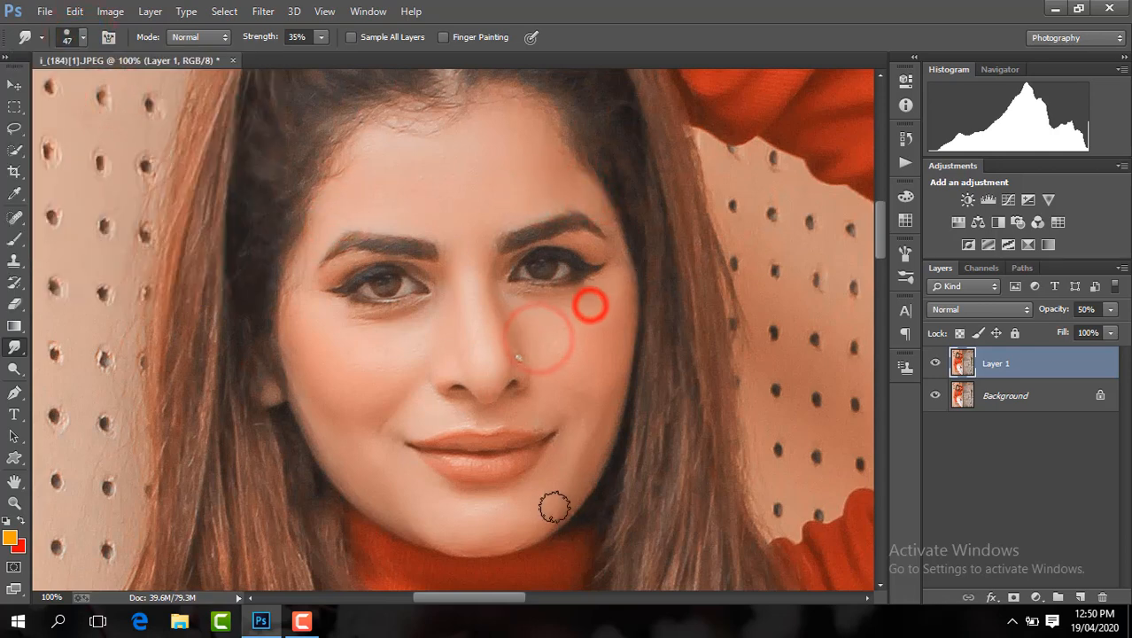
pyautogui.click(524, 413)
pyautogui.click(489, 418)
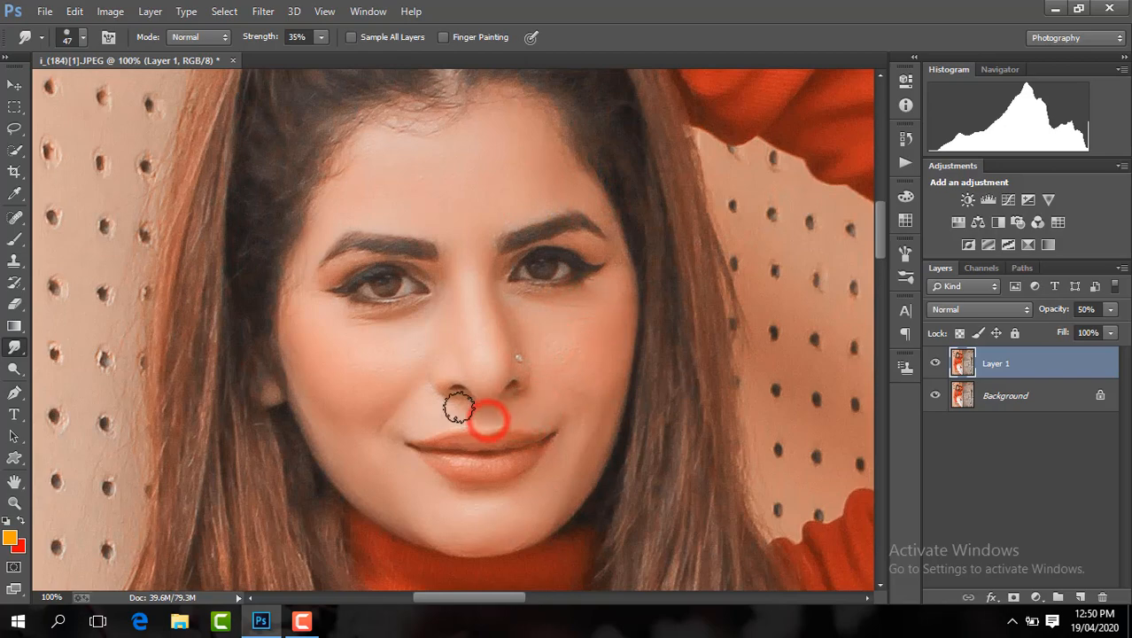
pyautogui.click(460, 407)
# Enlarge the Smudge brush to 184 px and smooth the bare skin of the waist and belly
pyautogui.hotkey('ctrl', '-')
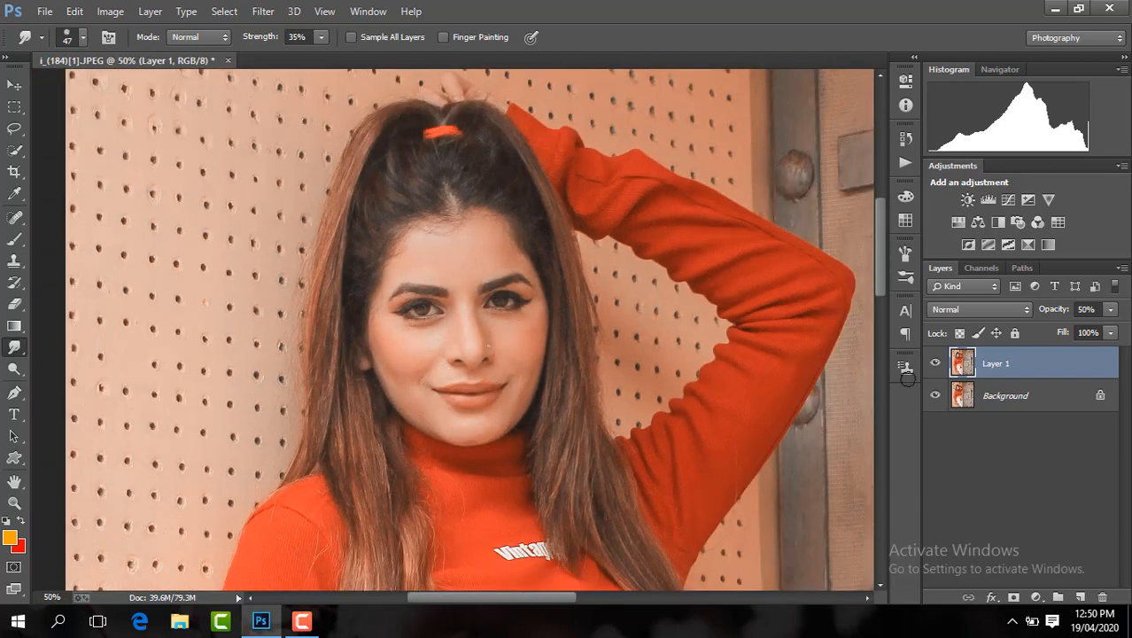
pyautogui.hotkey('ctrl', '-')
pyautogui.moveTo(880, 341); pyautogui.dragTo(885, 416)
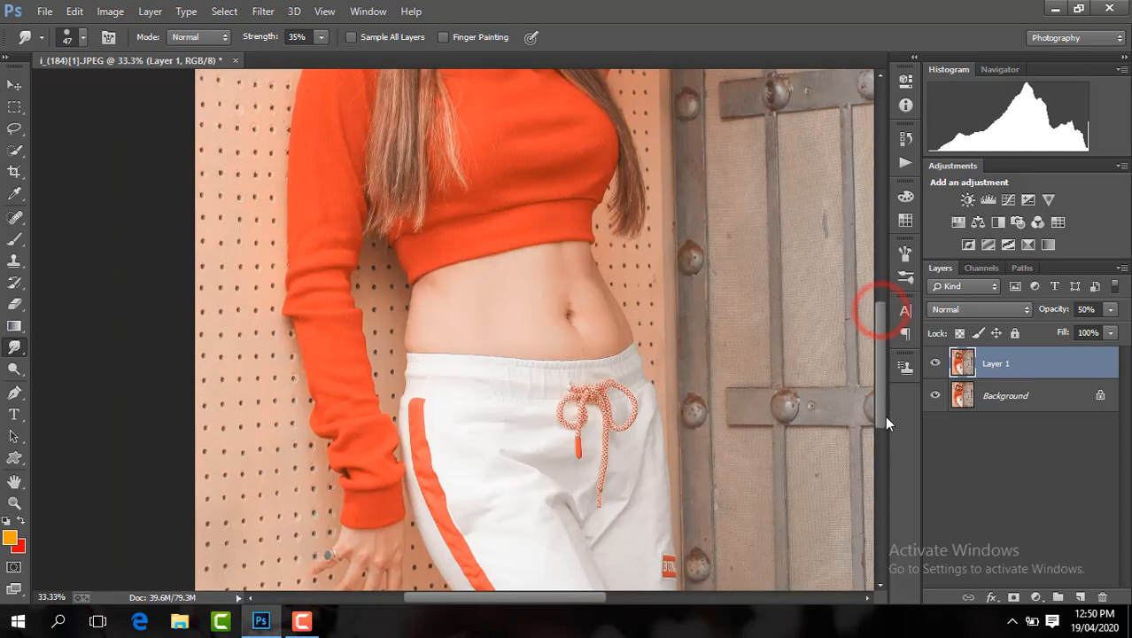
pyautogui.hotkey('ctrl', '+')
pyautogui.click(83, 37)
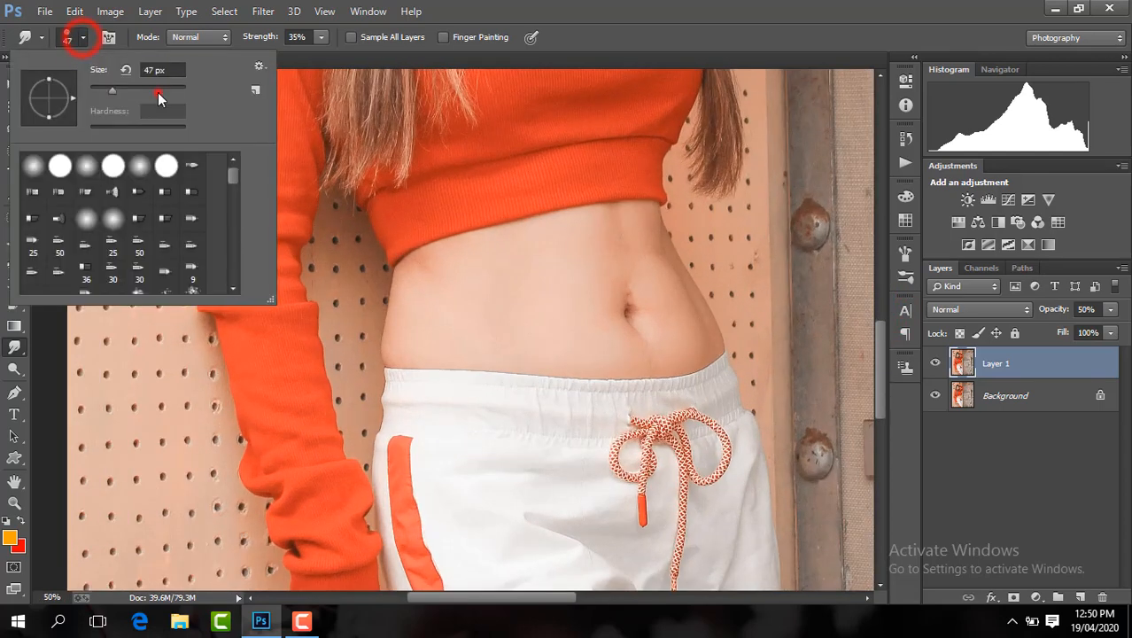
pyautogui.click(157, 94)
pyautogui.click(483, 302)
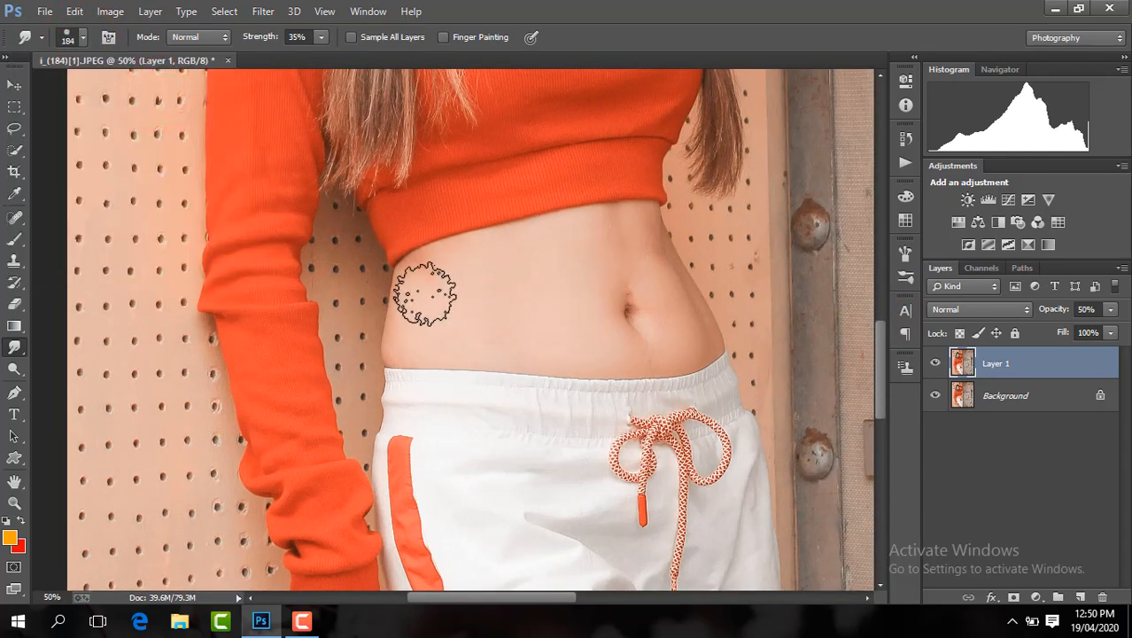
pyautogui.click(675, 337)
# Flatten the image and duplicate the Background to a new layer
pyautogui.hotkey('ctrl', '-')
pyautogui.hotkey('ctrl', '-')
pyautogui.hotkey('ctrl', '-')
pyautogui.hotkey('ctrl', '-')
pyautogui.hotkey('ctrl', '-')
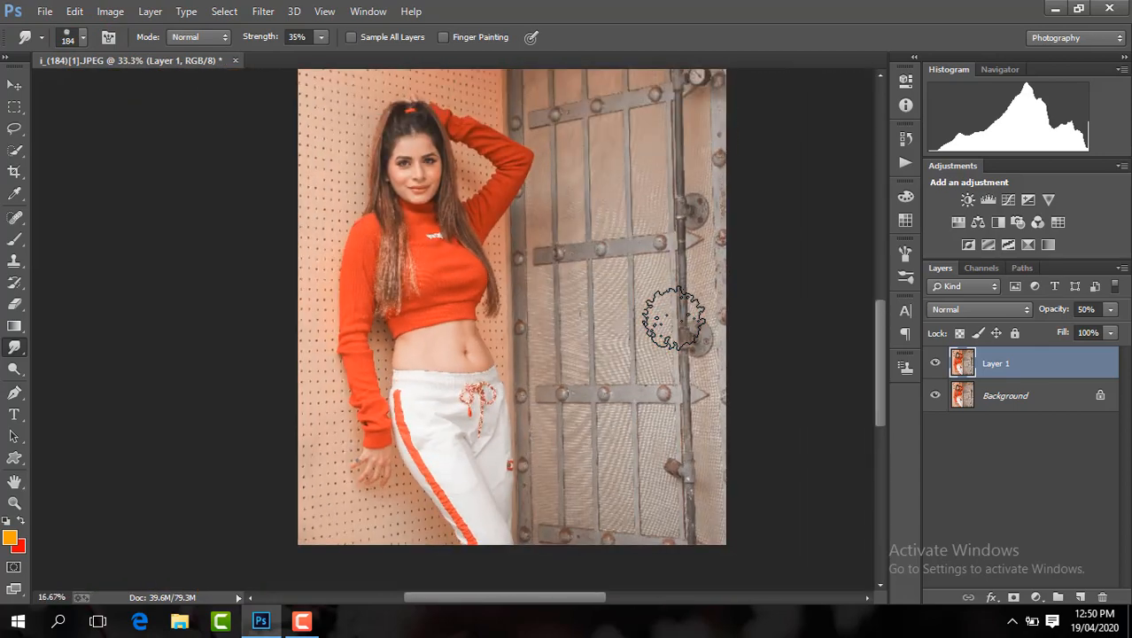
pyautogui.click(764, 508)
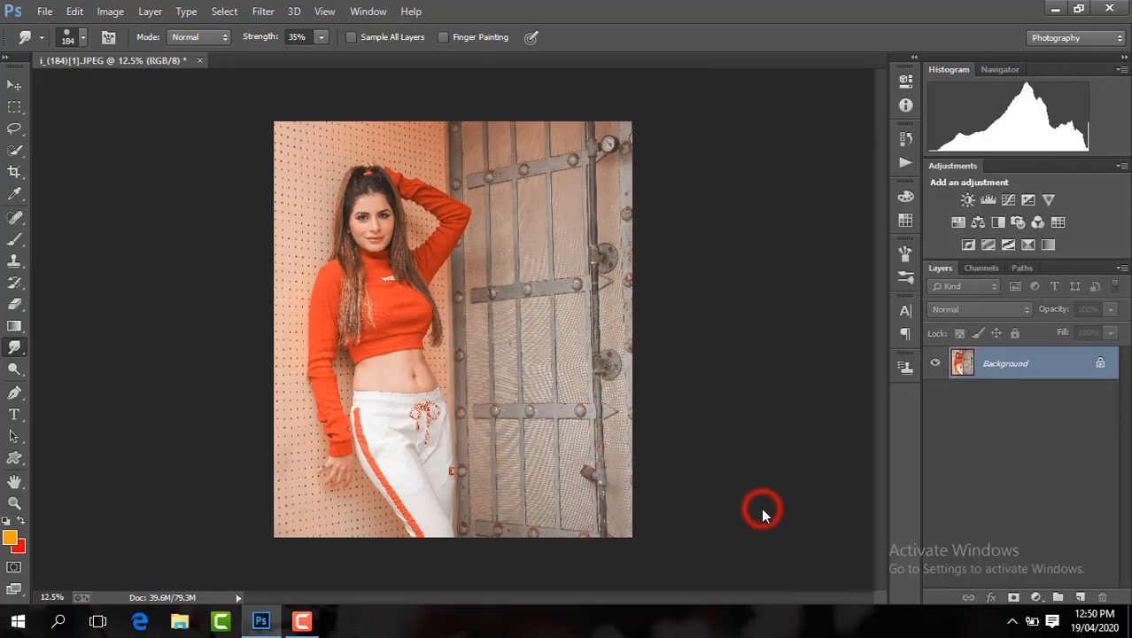
pyautogui.hotkey('ctrl', 'j')
# Invert the colors of Layer 1
pyautogui.hotkey('ctrl', '+')
pyautogui.hotkey('ctrl', '+')
pyautogui.hotkey('ctrl', '+')
pyautogui.moveTo(633, 601); pyautogui.dragTo(569, 608)
pyautogui.moveTo(882, 360); pyautogui.dragTo(884, 296)
pyautogui.hotkey('ctrl', '+')
pyautogui.hotkey('ctrl', '+')
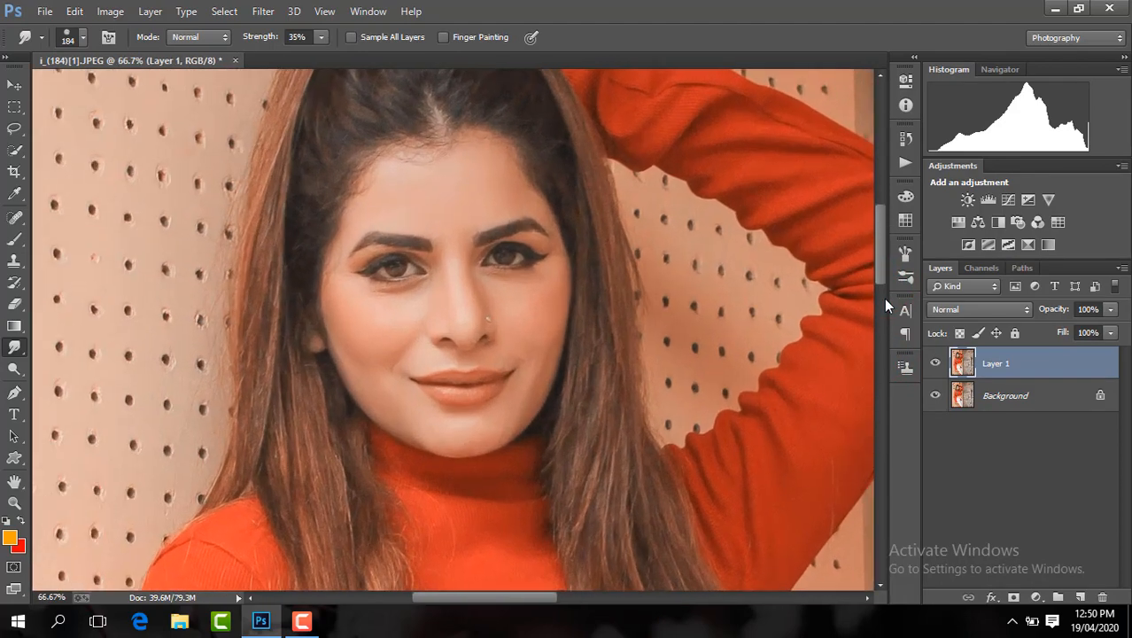
pyautogui.hotkey('ctrl', '+')
pyautogui.hotkey('ctrl', '-')
pyautogui.click(109, 11)
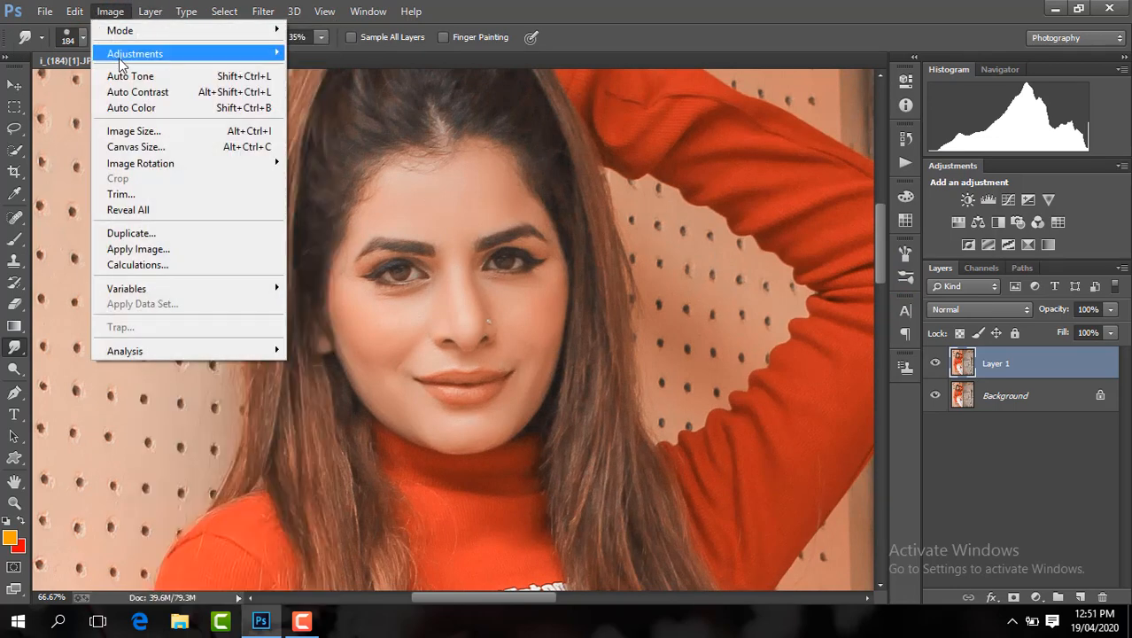
pyautogui.moveTo(122, 66)
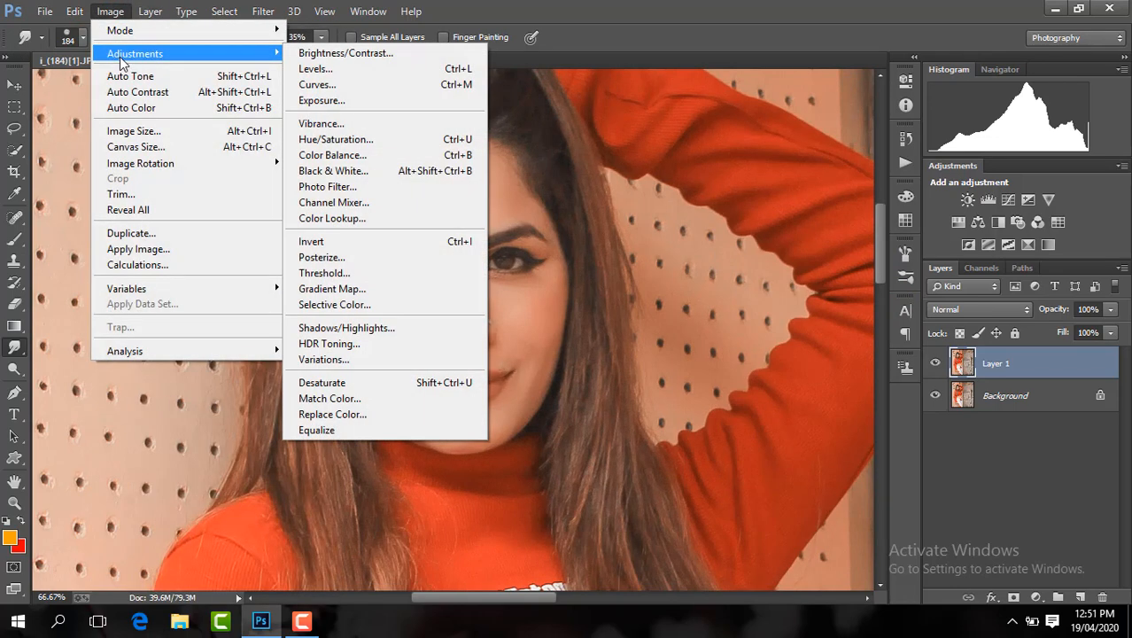
pyautogui.click(404, 241)
# Try the Hard Light blending mode on the inverted Layer 1 and settle on Vivid Light
pyautogui.click(966, 309)
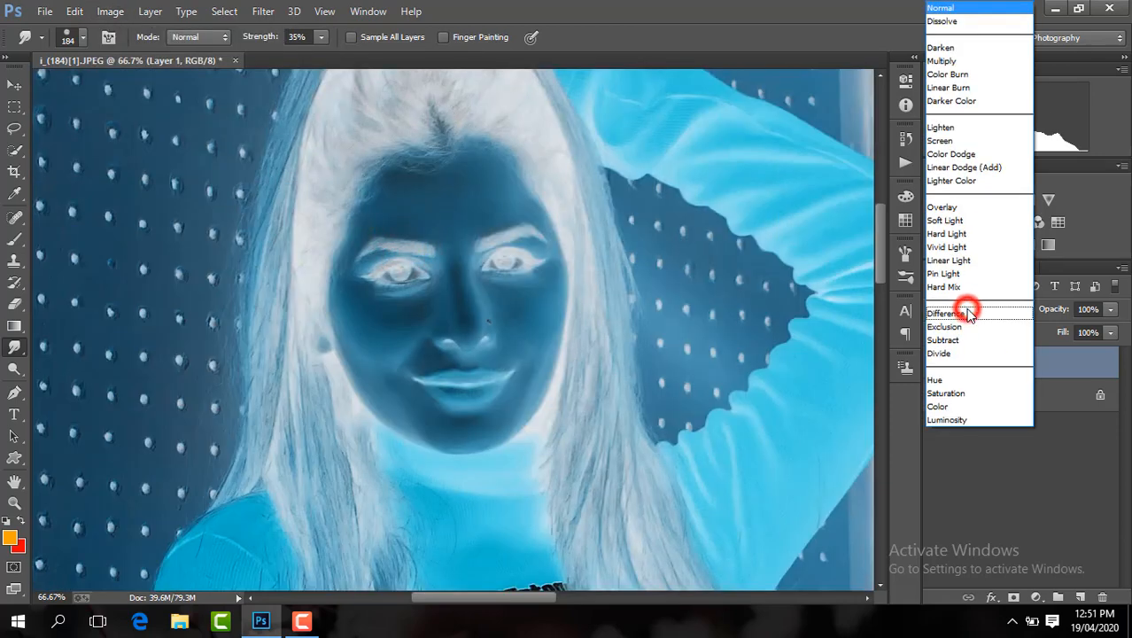
pyautogui.click(946, 234)
pyautogui.click(975, 310)
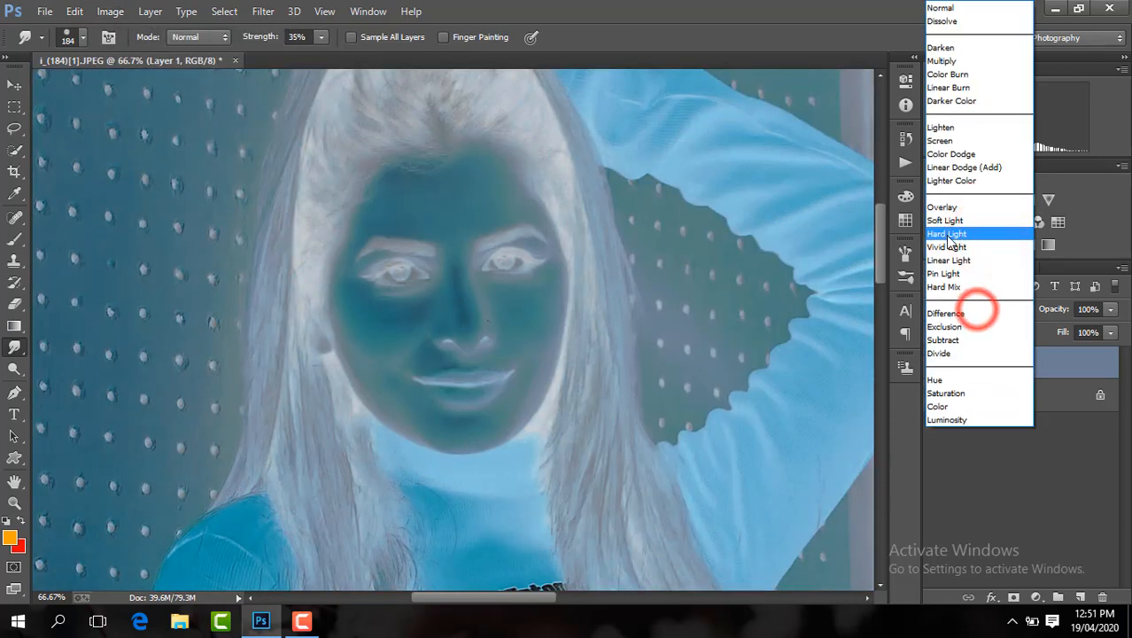
pyautogui.click(947, 246)
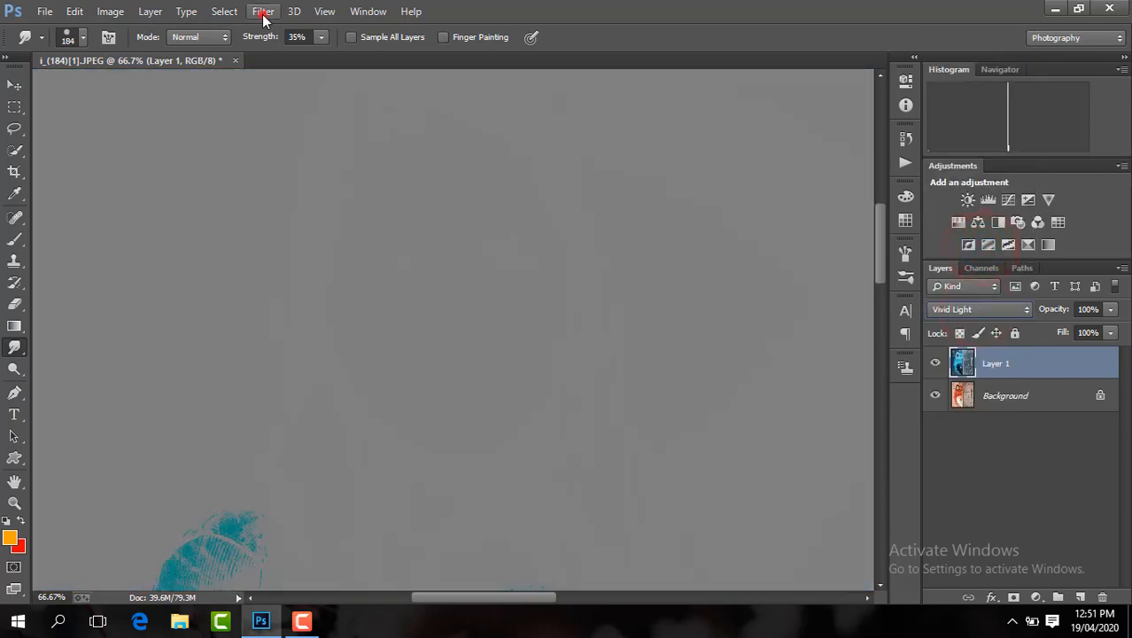
# Apply a High Pass filter with a radius of 5.1 pixels to Layer 1
pyautogui.click(263, 10)
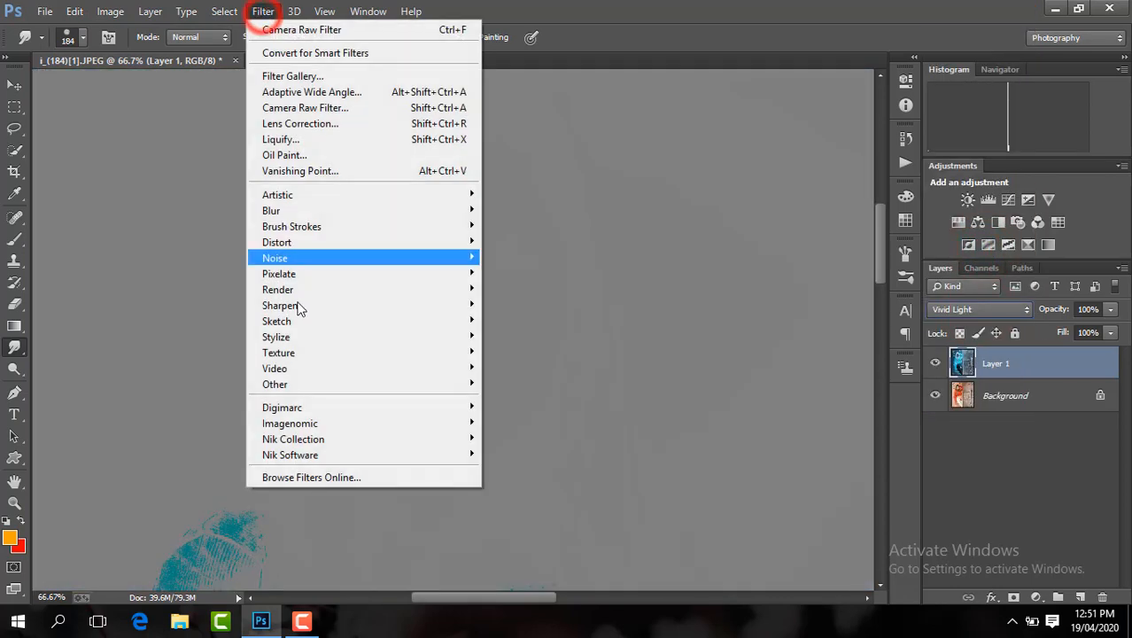
pyautogui.click(546, 399)
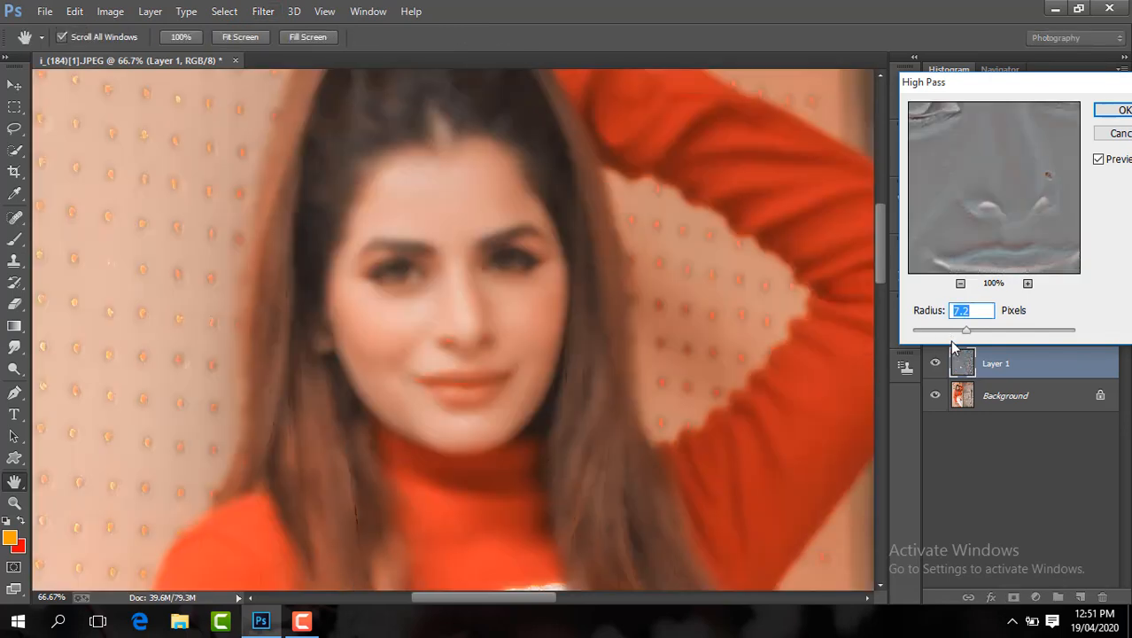
pyautogui.moveTo(966, 332); pyautogui.dragTo(957, 335)
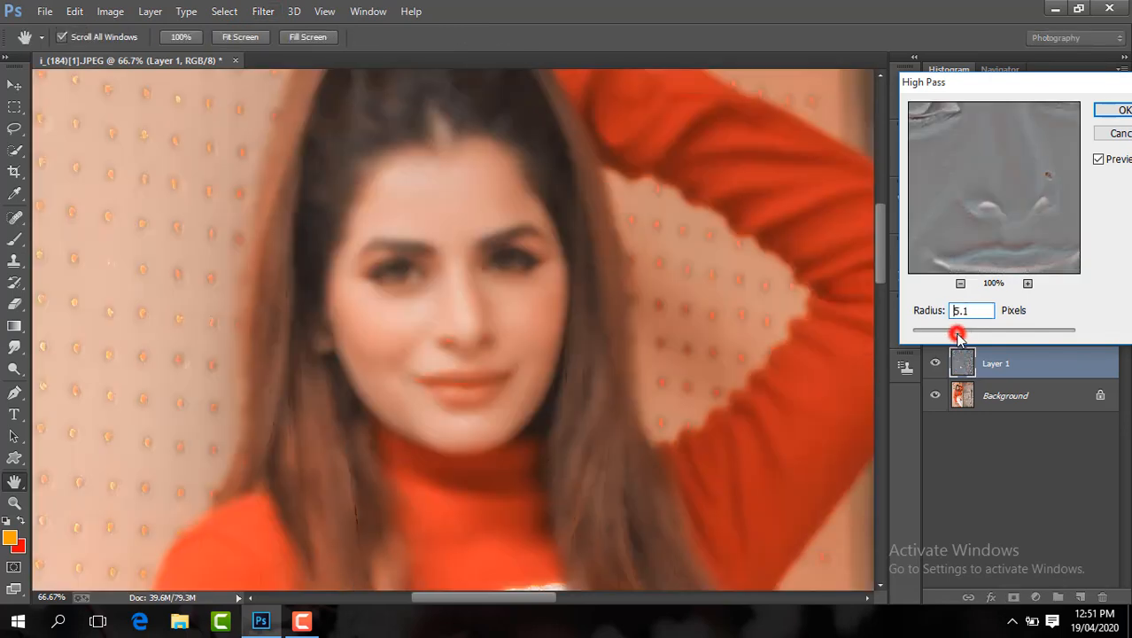
pyautogui.press('Return')
pyautogui.press('r')
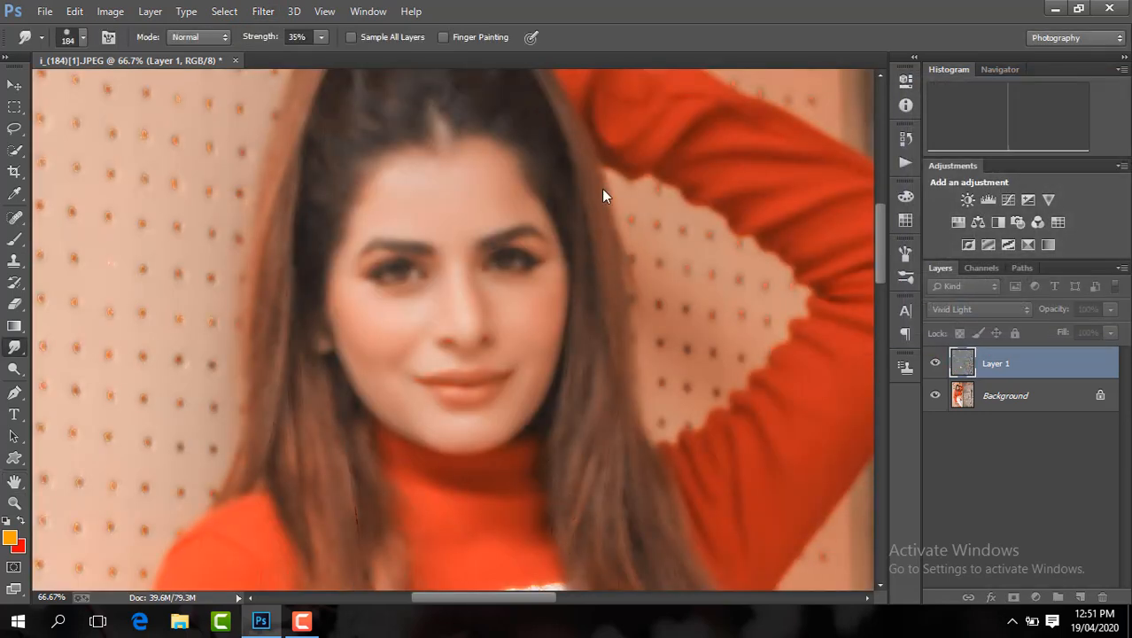
# Apply a Gaussian Blur with a radius of 2.7 pixels to Layer 1
pyautogui.click(262, 11)
pyautogui.moveTo(307, 209)
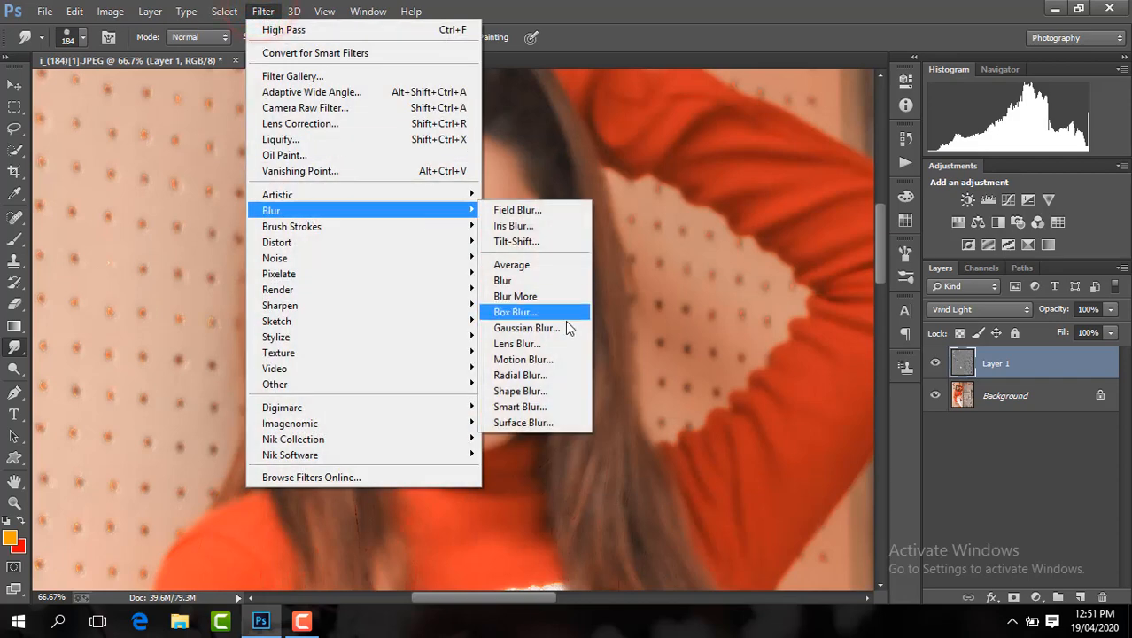
pyautogui.click(565, 327)
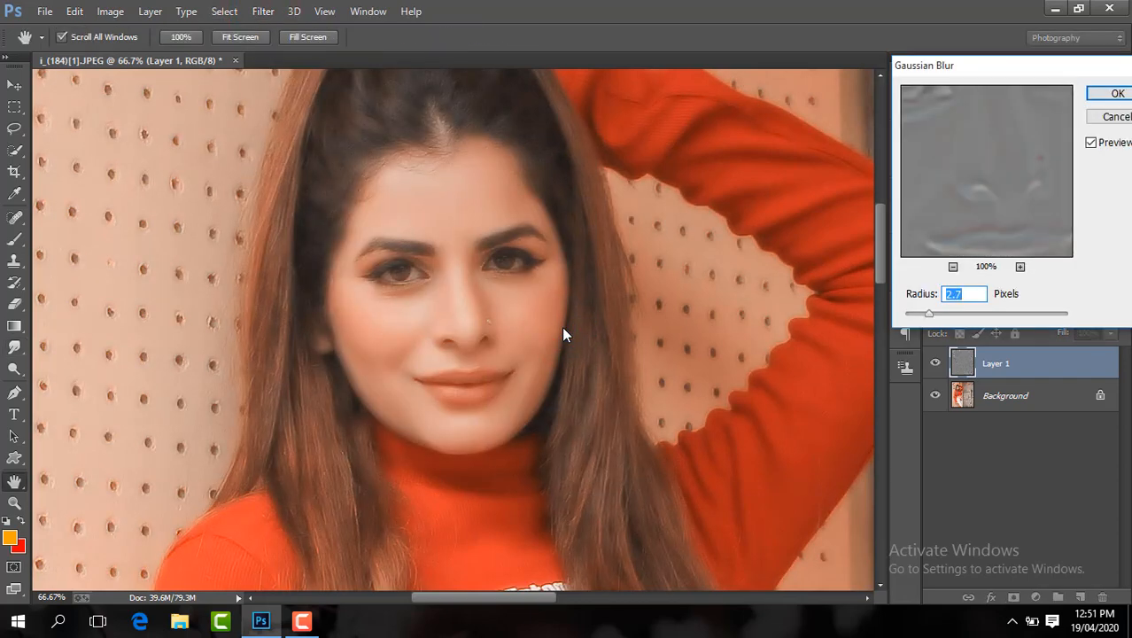
pyautogui.press('Return')
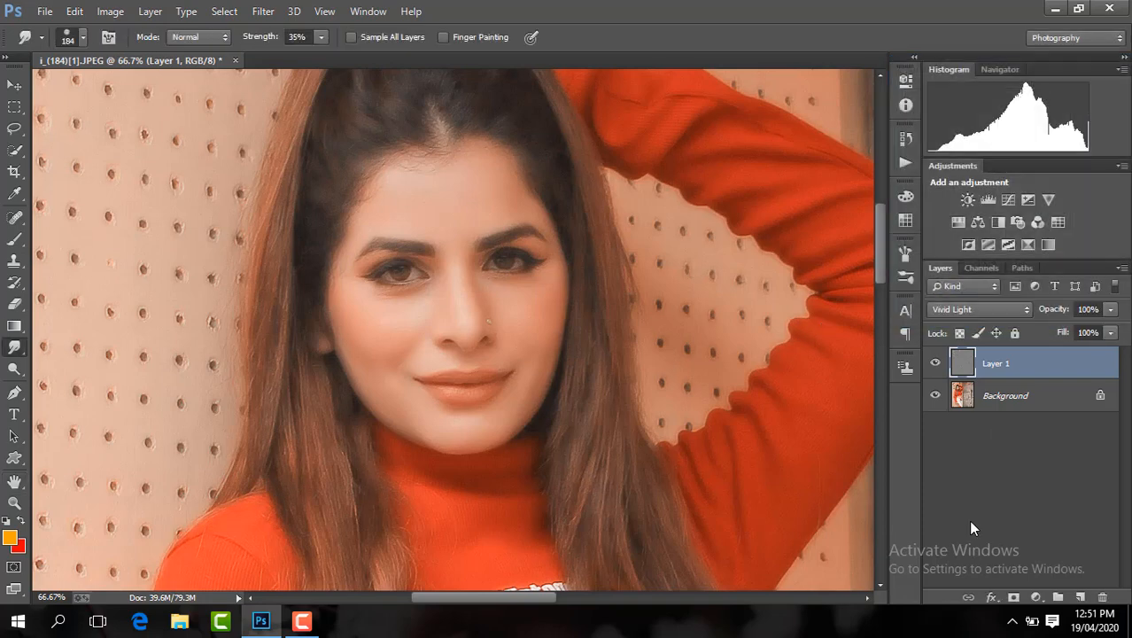
# Add a black mask to Layer 1 and paint the smoothing back over the face with a 170 px white brush
pyautogui.keyDown('alt'); pyautogui.click(1014, 597); pyautogui.keyUp('alt')
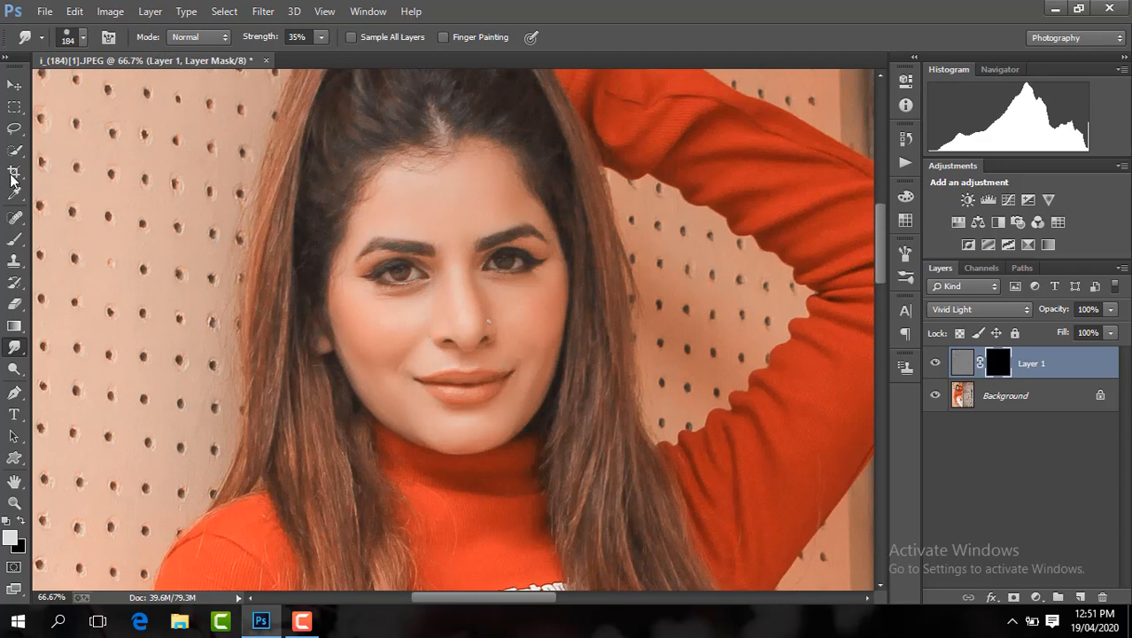
pyautogui.click(14, 239)
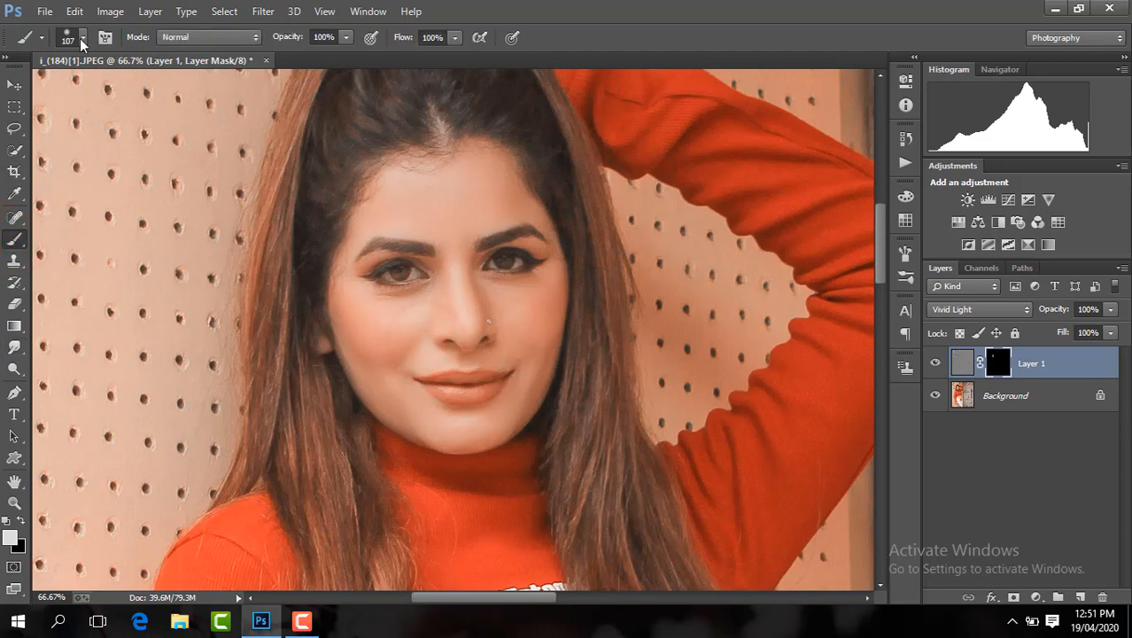
pyautogui.click(82, 41)
pyautogui.click(157, 92)
pyautogui.click(461, 341)
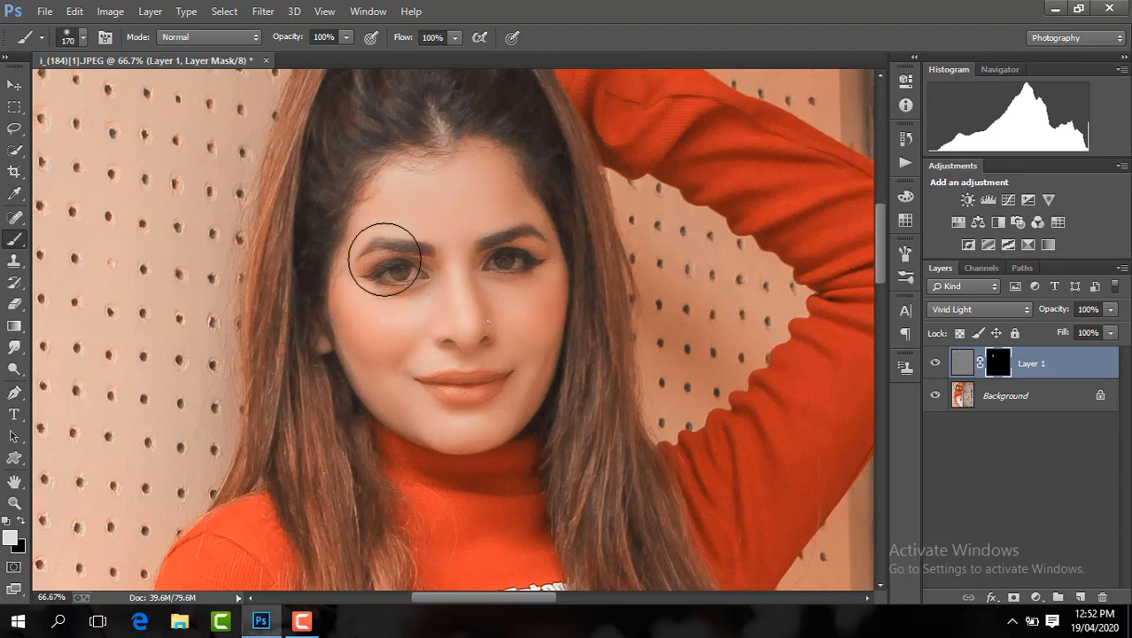
# Paint white on the Layer 1 mask over the bare belly and the lowered hand to smooth their skin
pyautogui.hotkey('ctrl', '-')
pyautogui.hotkey('ctrl', '-')
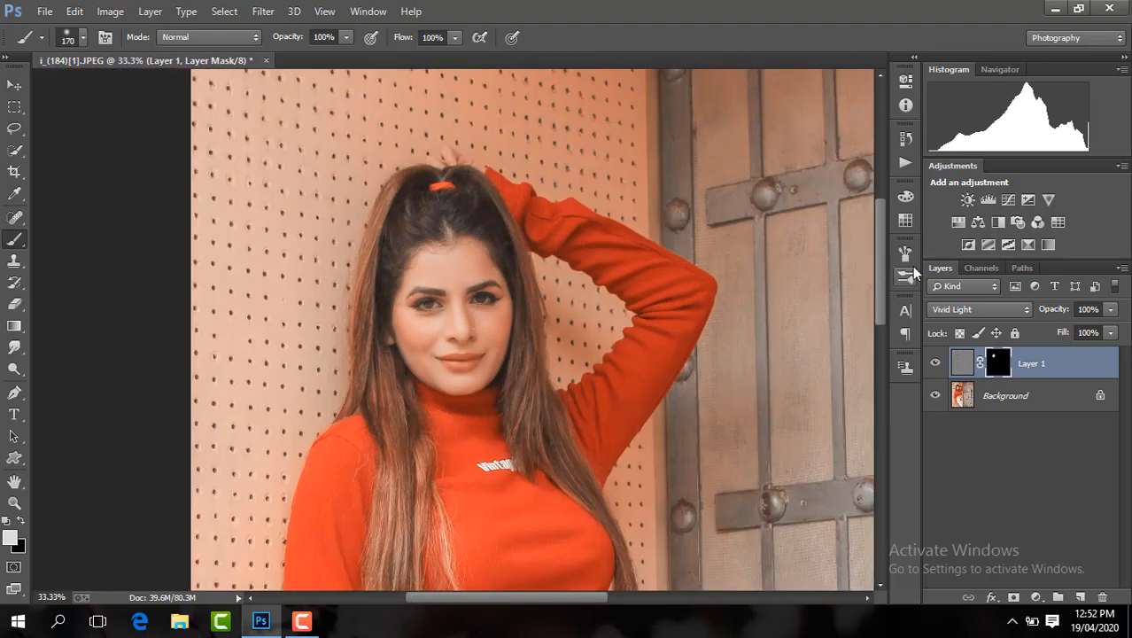
pyautogui.moveTo(884, 299); pyautogui.dragTo(880, 418)
pyautogui.moveTo(591, 268)
pyautogui.mouseDown()
pyautogui.moveTo(572, 202)
pyautogui.moveTo(435, 244)
pyautogui.mouseUp()
pyautogui.moveTo(370, 481); pyautogui.dragTo(378, 516)
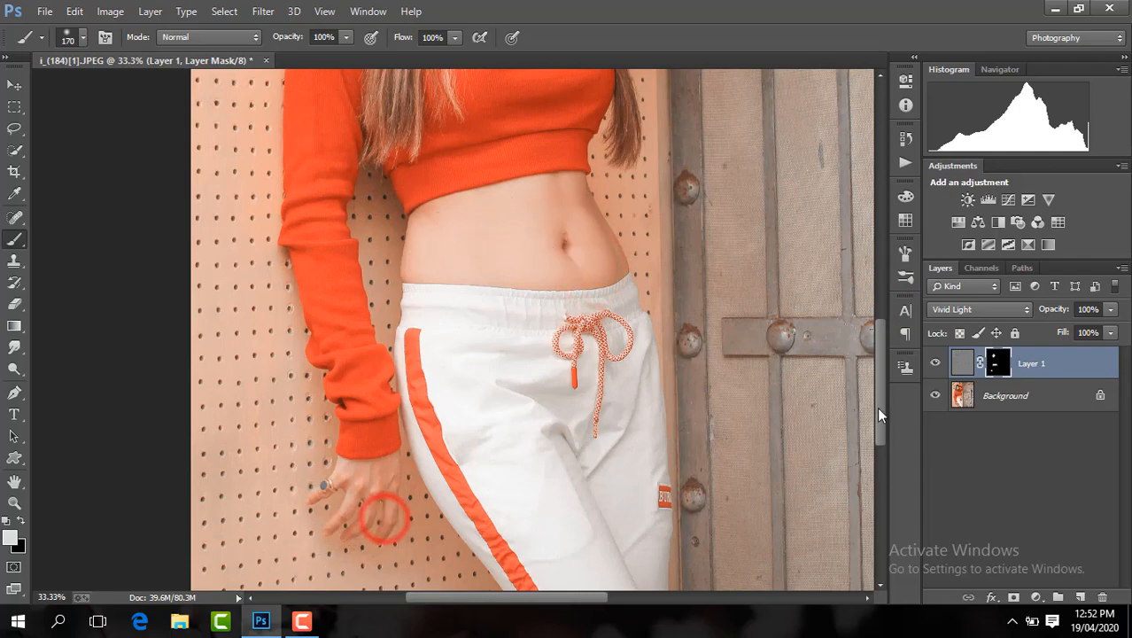
# Erase the smoothing on the Layer 1 mask over the lips, nose, eyes and eyebrows with a 52 px eraser
pyautogui.moveTo(881, 416)
pyautogui.mouseDown()
pyautogui.moveTo(880, 222)
pyautogui.moveTo(883, 265)
pyautogui.mouseUp()
pyautogui.hotkey('ctrl', '+')
pyautogui.hotkey('ctrl', '+')
pyautogui.click(14, 304)
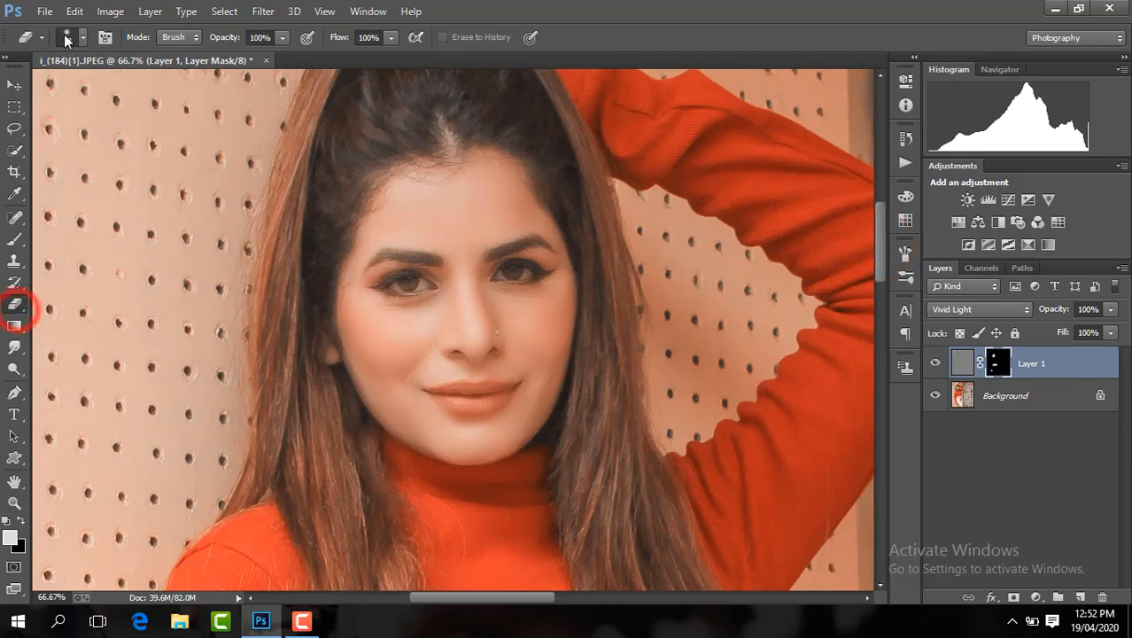
pyautogui.moveTo(488, 393)
pyautogui.mouseDown()
pyautogui.moveTo(421, 389)
pyautogui.moveTo(492, 406)
pyautogui.mouseUp()
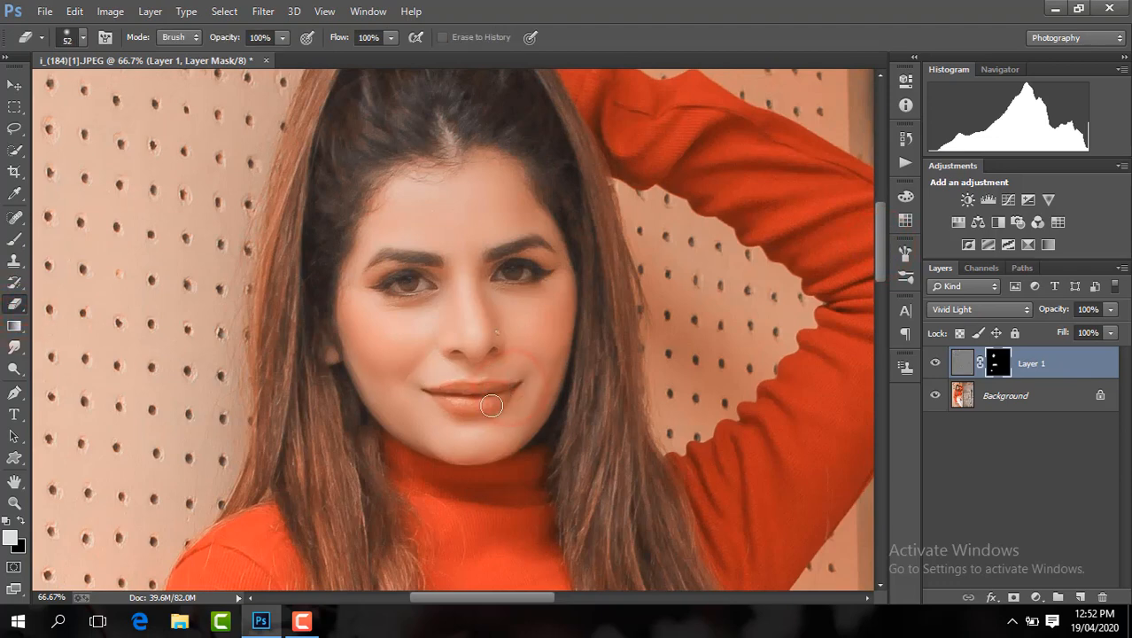
pyautogui.moveTo(463, 358); pyautogui.dragTo(498, 352)
pyautogui.click(524, 278)
pyautogui.moveTo(508, 252)
pyautogui.mouseDown()
pyautogui.moveTo(541, 250)
pyautogui.moveTo(561, 266)
pyautogui.mouseUp()
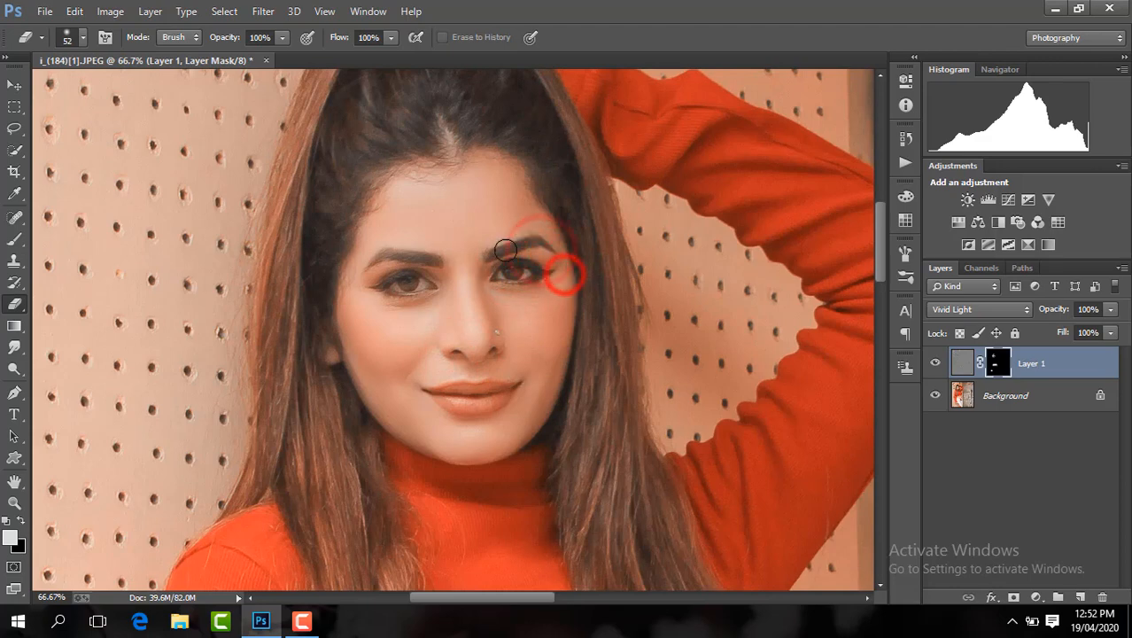
pyautogui.click(442, 291)
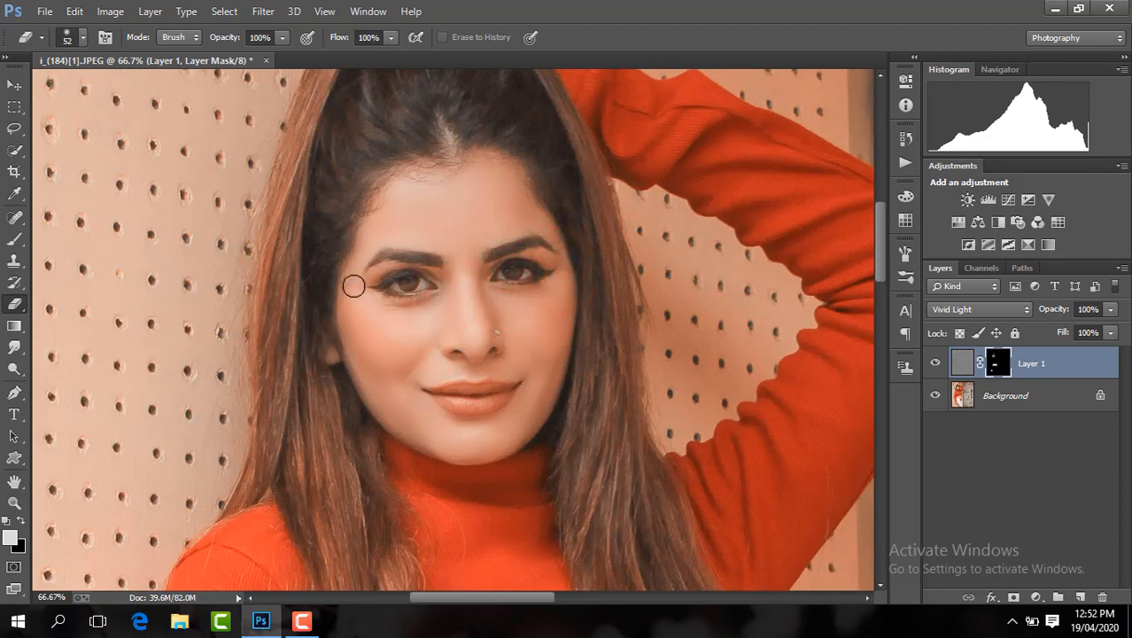
# Flatten the image to merge the skin smoothing into the background
pyautogui.rightClick(1055, 365)
pyautogui.click(786, 504)
pyautogui.hotkey('ctrl', '-')
pyautogui.hotkey('ctrl', '-')
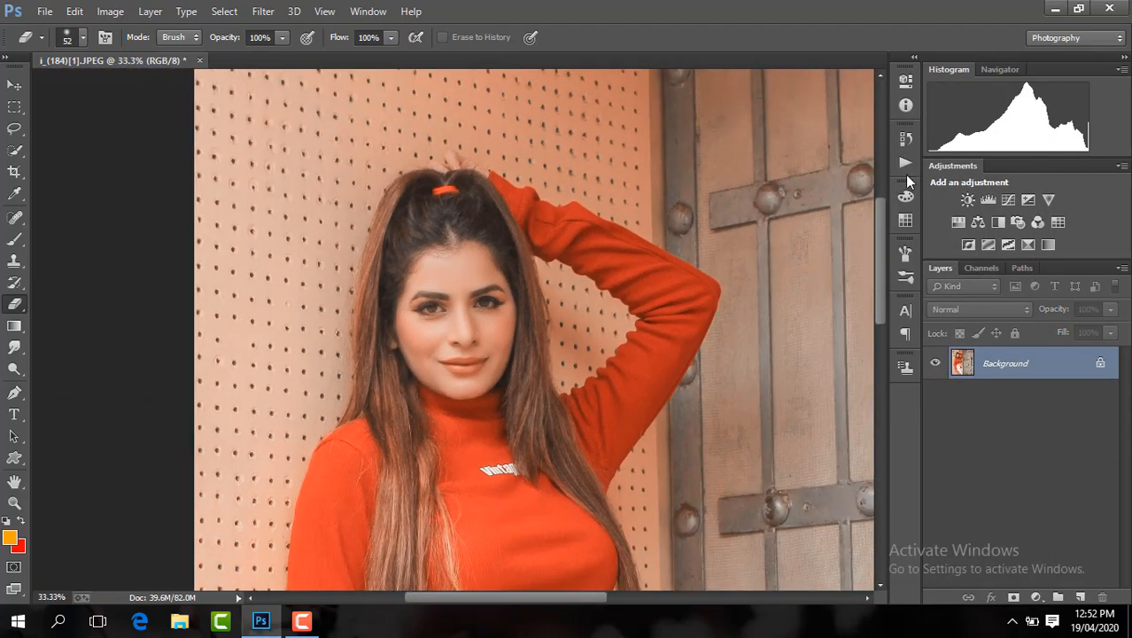
pyautogui.moveTo(879, 319)
pyautogui.mouseDown()
pyautogui.moveTo(887, 409)
pyautogui.moveTo(889, 314)
pyautogui.mouseUp()
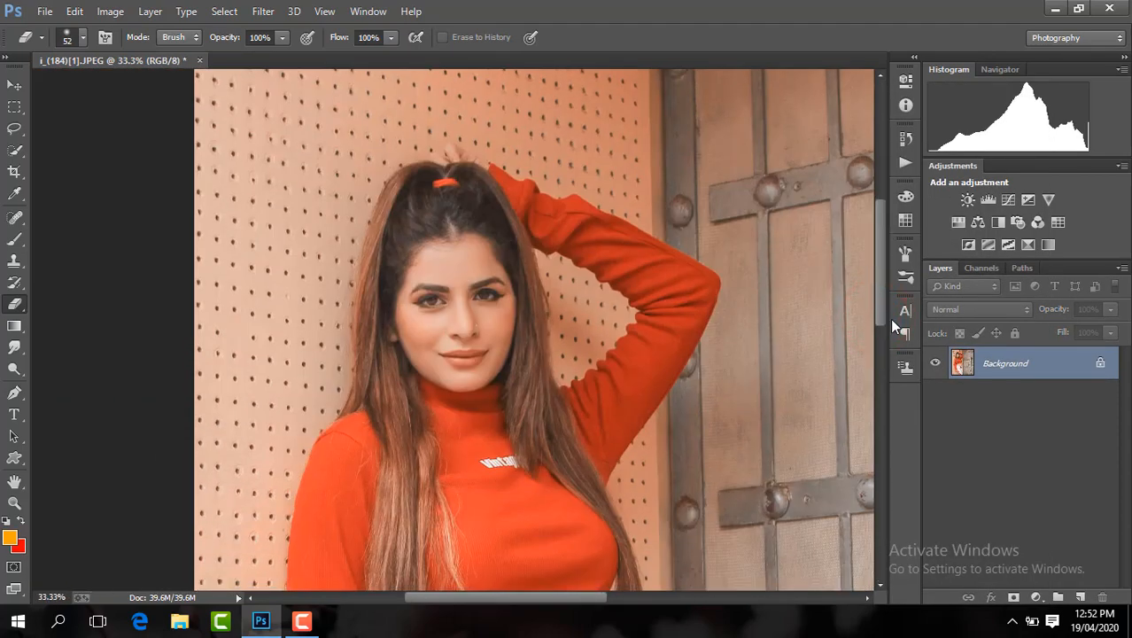
# Duplicate the background layer and apply a High Pass filter with a radius of 1.5 pixels to the copy
pyautogui.hotkey('ctrl', 'j')
pyautogui.hotkey('ctrl', '+')
pyautogui.click(263, 12)
pyautogui.moveTo(390, 382)
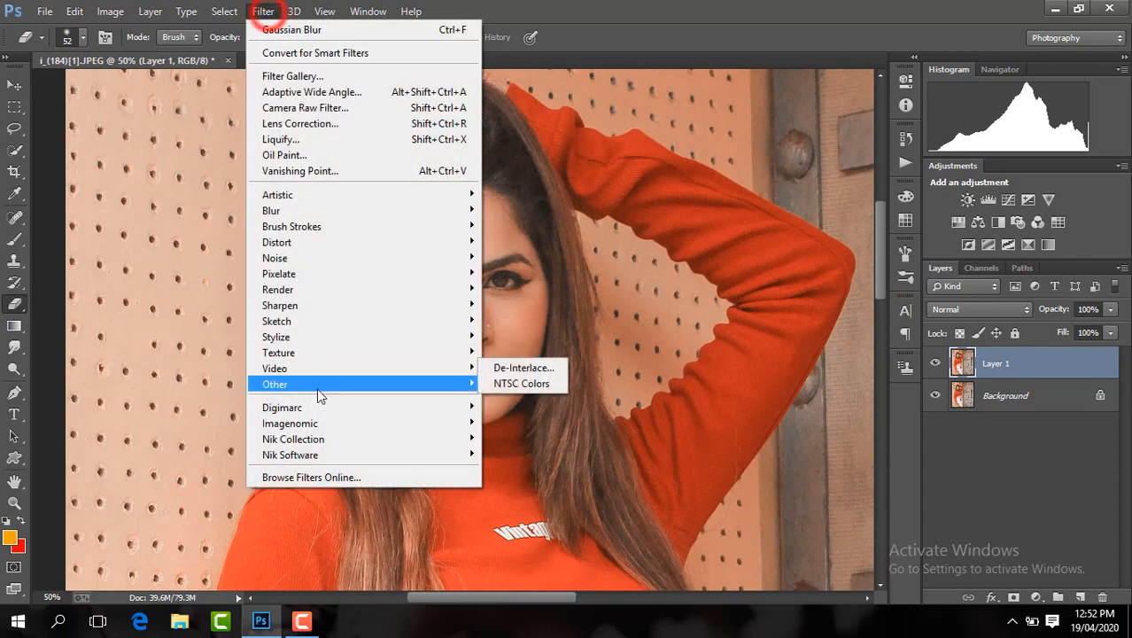
pyautogui.click(527, 396)
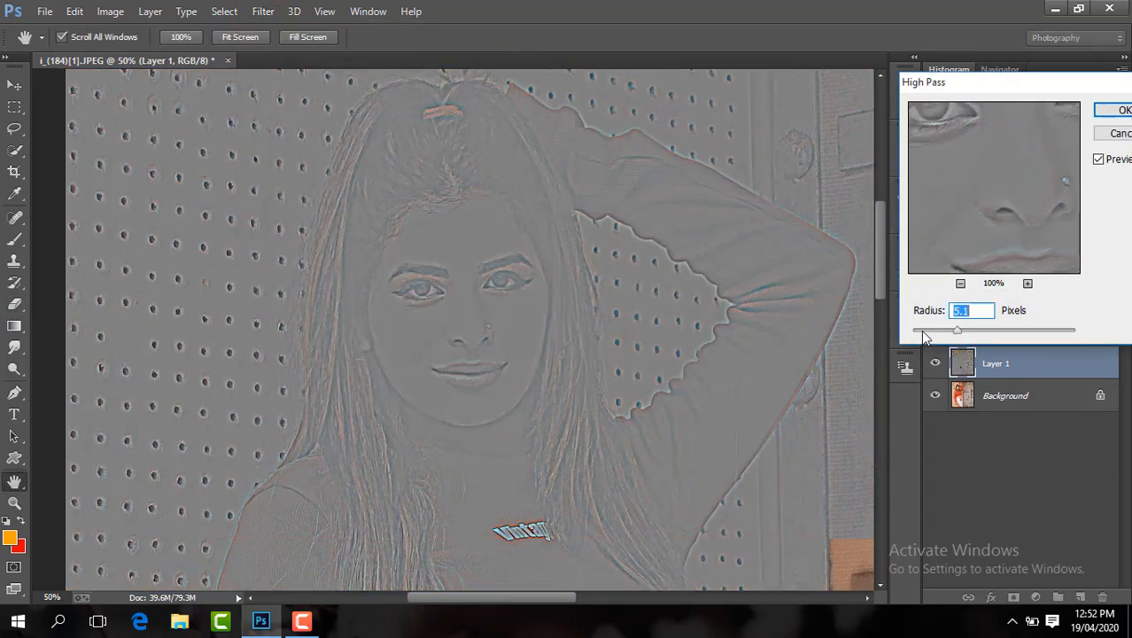
pyautogui.moveTo(921, 329); pyautogui.dragTo(928, 337)
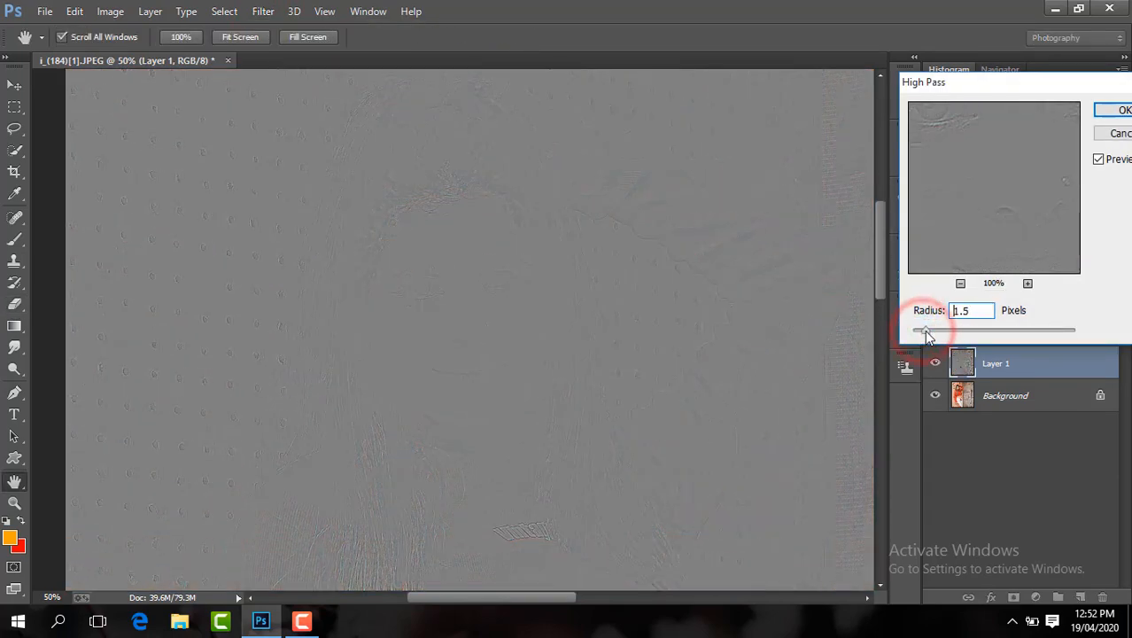
pyautogui.press('Return')
# Set Layer 1 to the Linear Light blend mode and hide it with a black mask
pyautogui.click(946, 309)
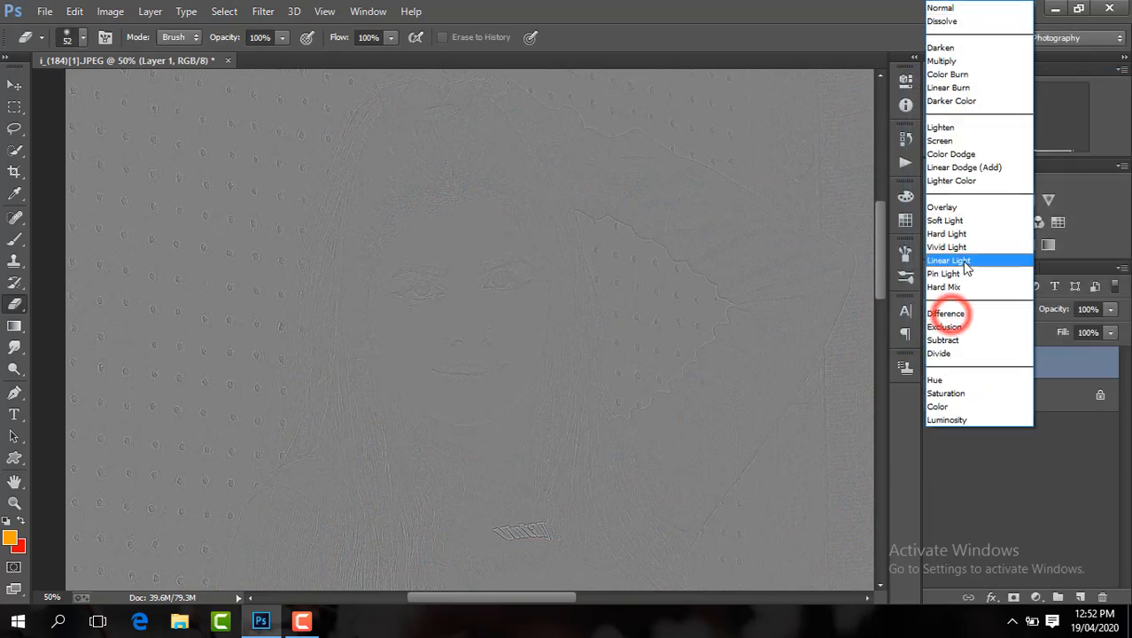
pyautogui.click(969, 256)
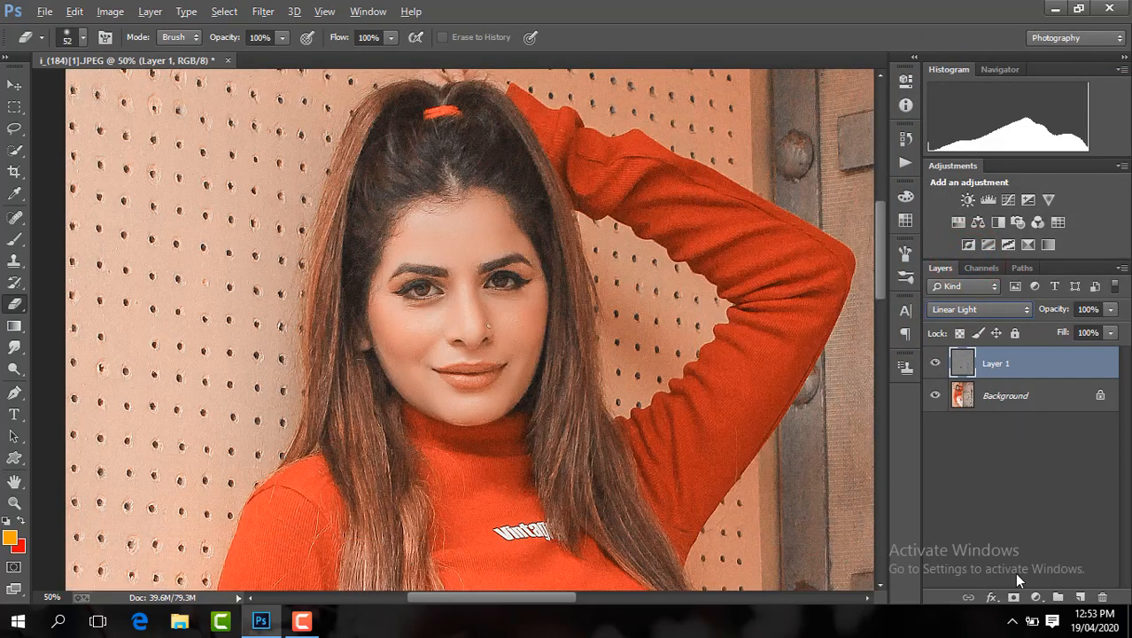
pyautogui.click(1015, 597)
# Paint white on the Layer 1 mask over the forehead and a cheek with a 170 px brush to restore skin texture
pyautogui.hotkey('ctrl', '+')
pyautogui.click(15, 234)
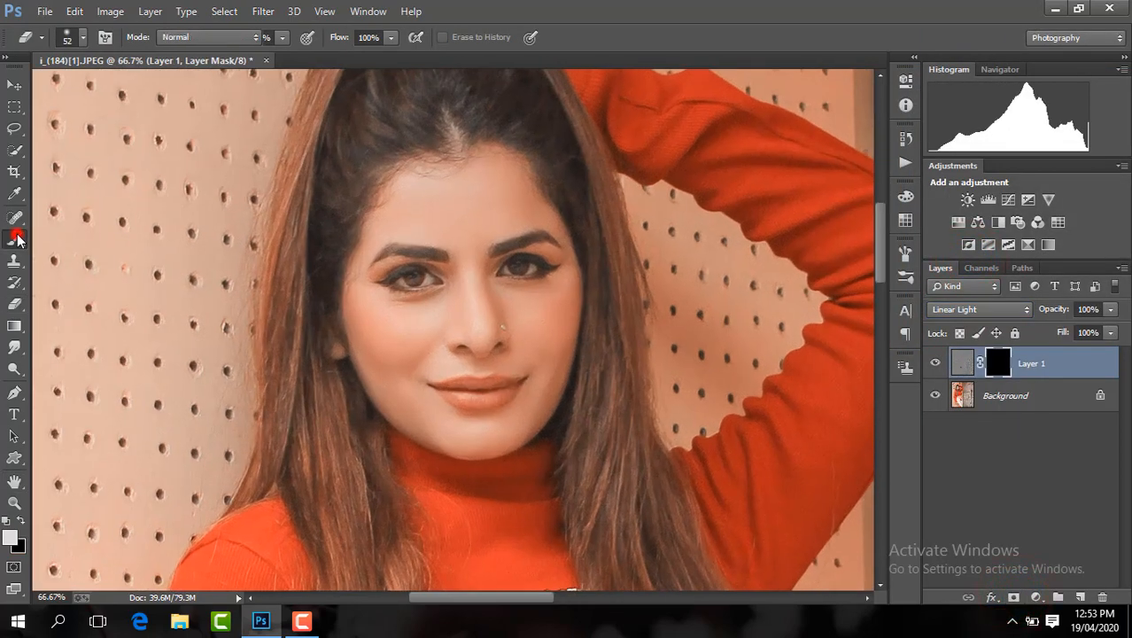
pyautogui.moveTo(460, 209); pyautogui.dragTo(480, 190)
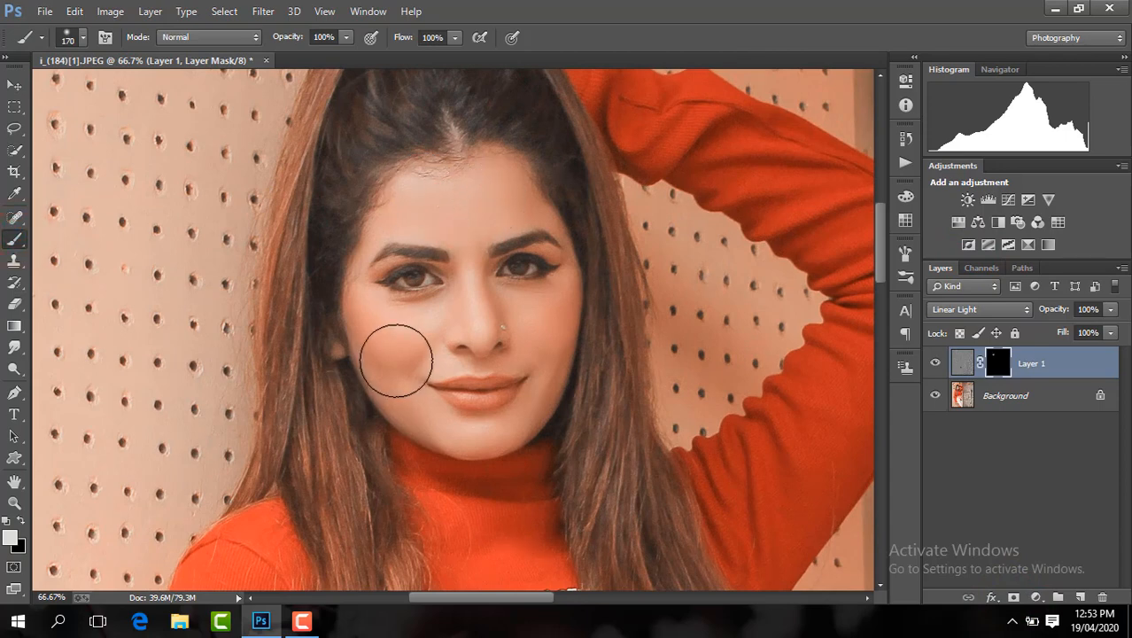
pyautogui.moveTo(395, 370)
pyautogui.mouseDown()
pyautogui.moveTo(390, 334)
pyautogui.moveTo(392, 367)
pyautogui.mouseUp()
# Reduce the brush to 107 px and paint the skin texture in over the cheeks, nose, chin, temple and forehead
pyautogui.click(86, 36)
pyautogui.moveTo(139, 87); pyautogui.dragTo(139, 89)
pyautogui.click(551, 336)
pyautogui.click(476, 329)
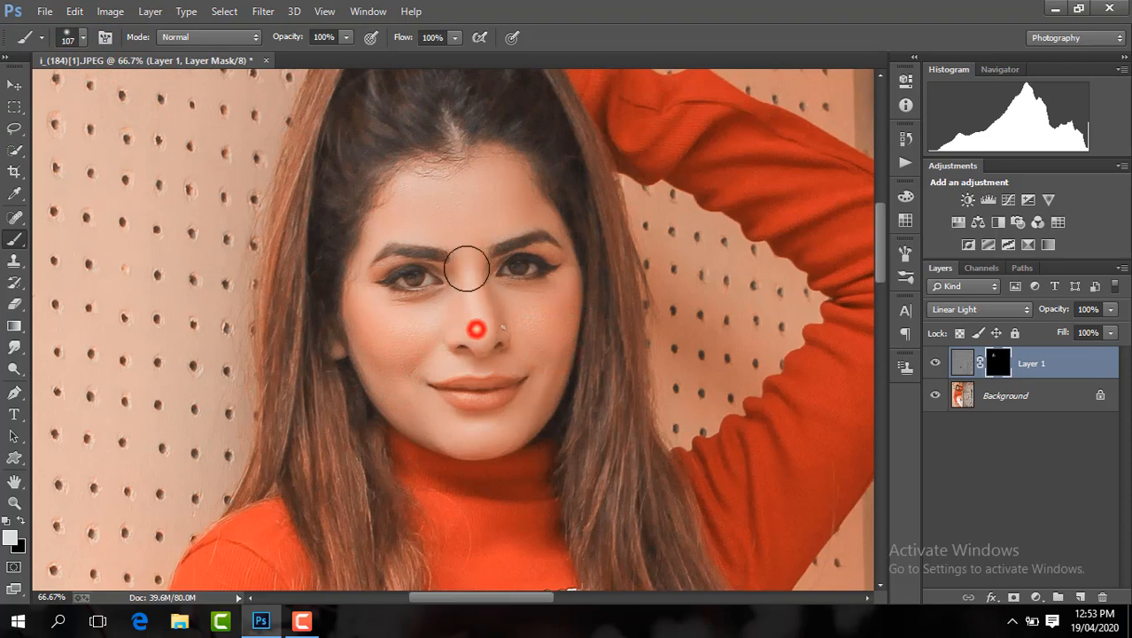
pyautogui.click(476, 328)
pyautogui.click(431, 421)
pyautogui.click(535, 407)
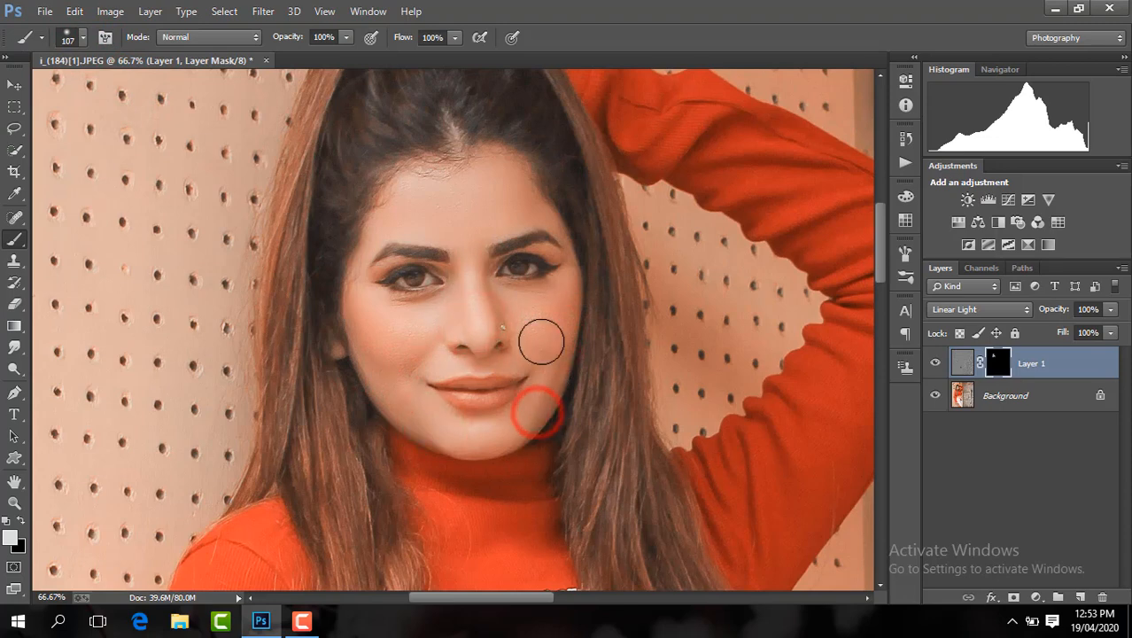
pyautogui.click(540, 342)
pyautogui.click(468, 310)
pyautogui.click(371, 243)
pyautogui.click(470, 205)
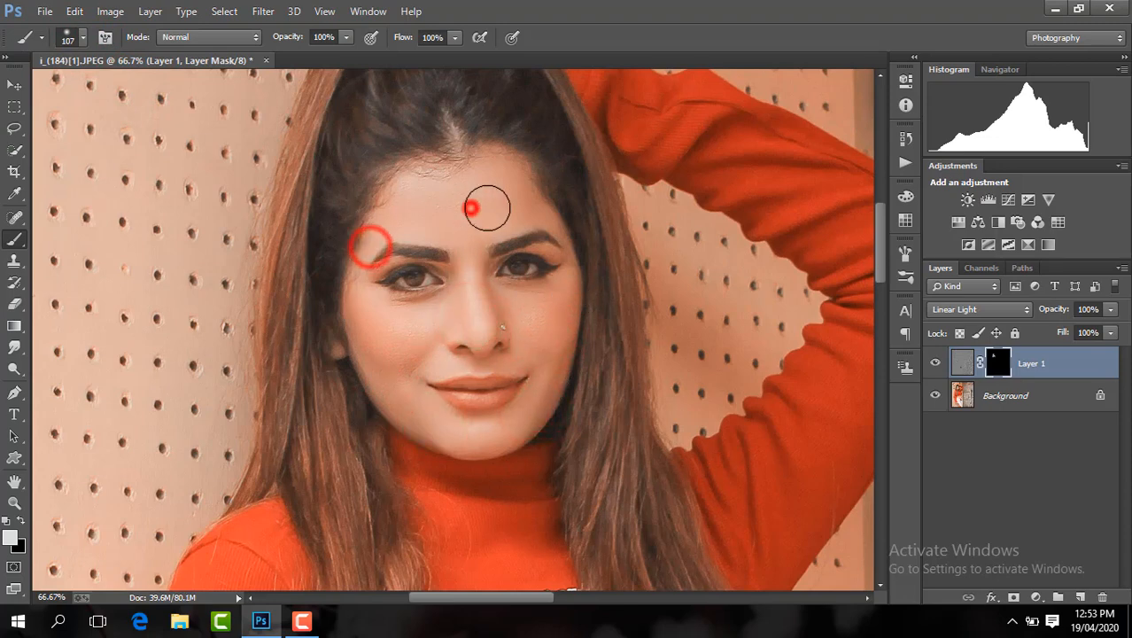
# Compare the face with Layer 1 hidden and shown, and flatten the image
pyautogui.hotkey('ctrl', '-')
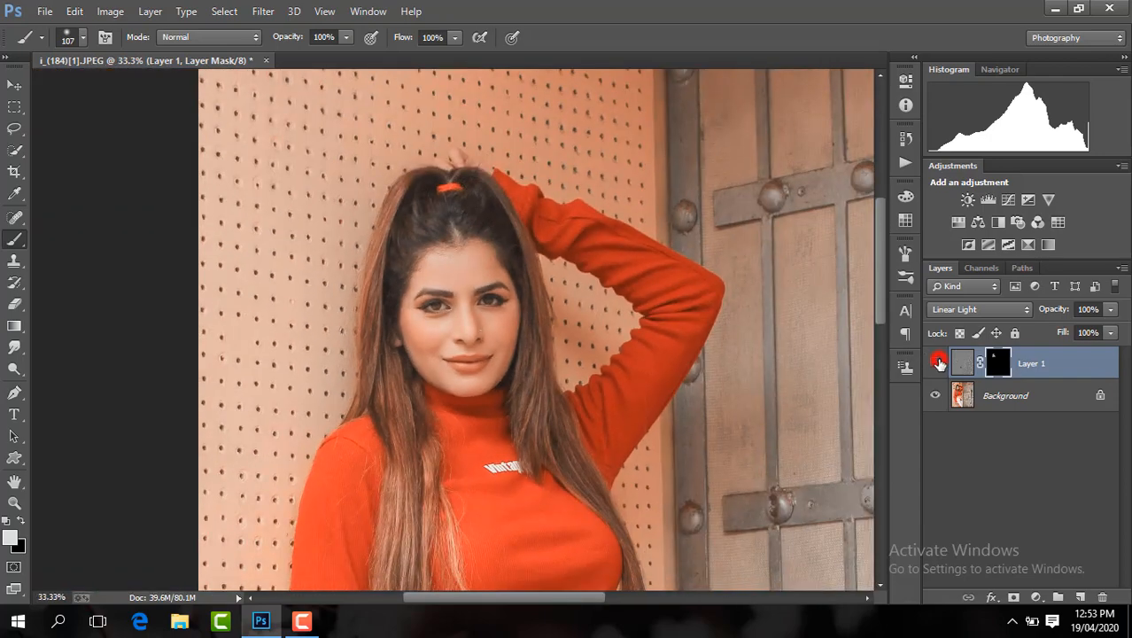
pyautogui.click(938, 362)
pyautogui.click(938, 362)
pyautogui.rightClick(941, 365)
pyautogui.click(784, 506)
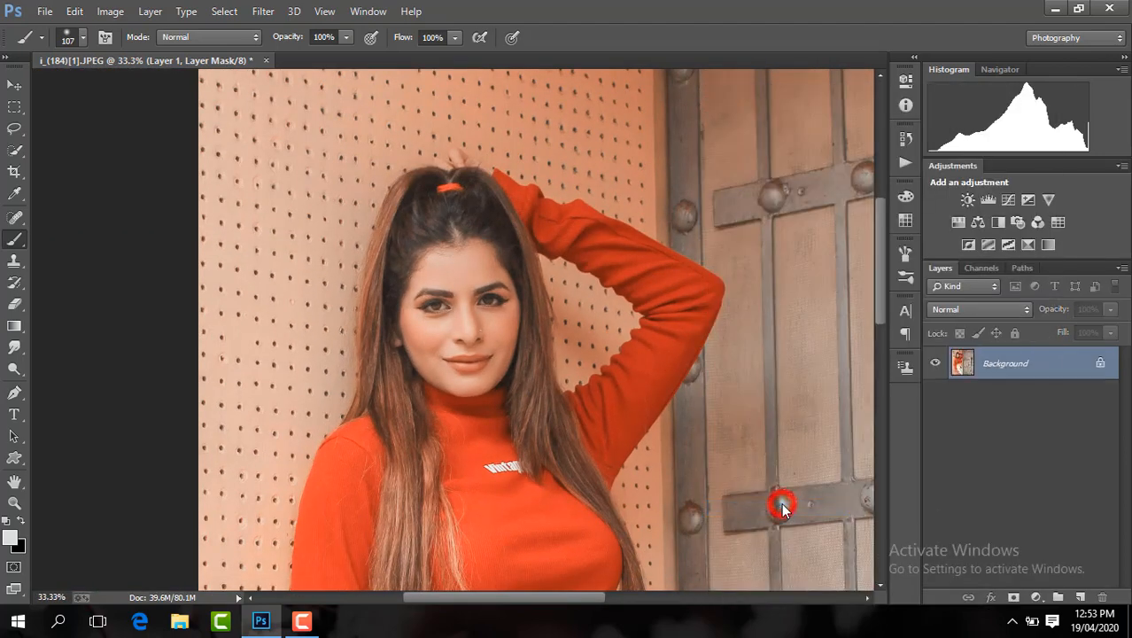
pyautogui.hotkey('ctrl', '-')
pyautogui.hotkey('ctrl', '-')
pyautogui.hotkey('ctrl', '-')
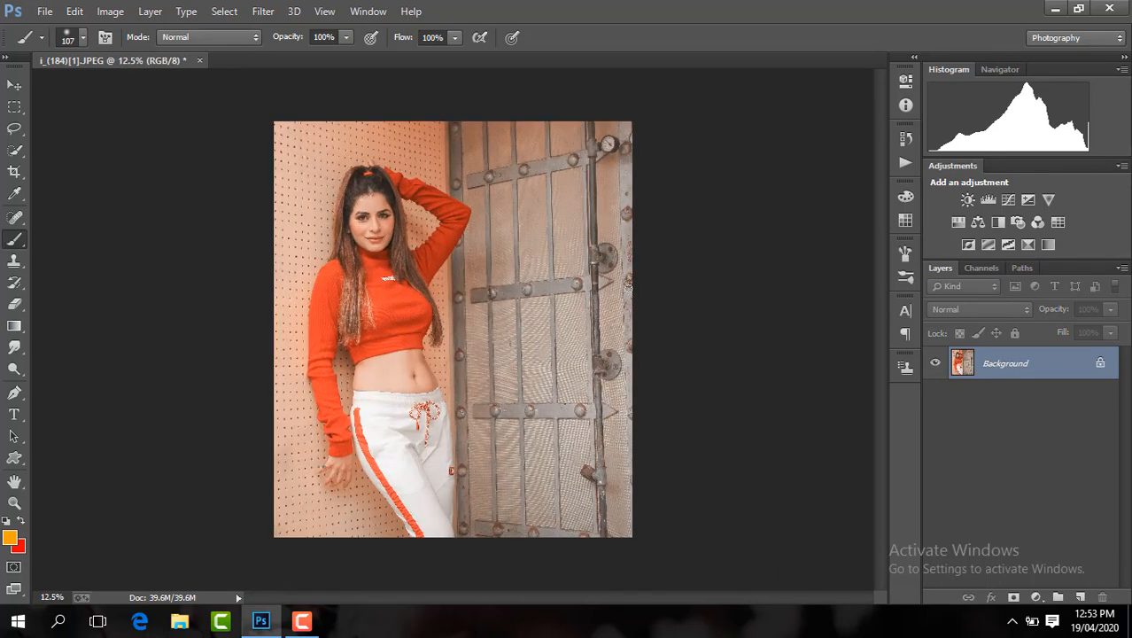
pyautogui.hotkey('ctrl', '+')
pyautogui.hotkey('ctrl', '-')
pyautogui.click(302, 623)
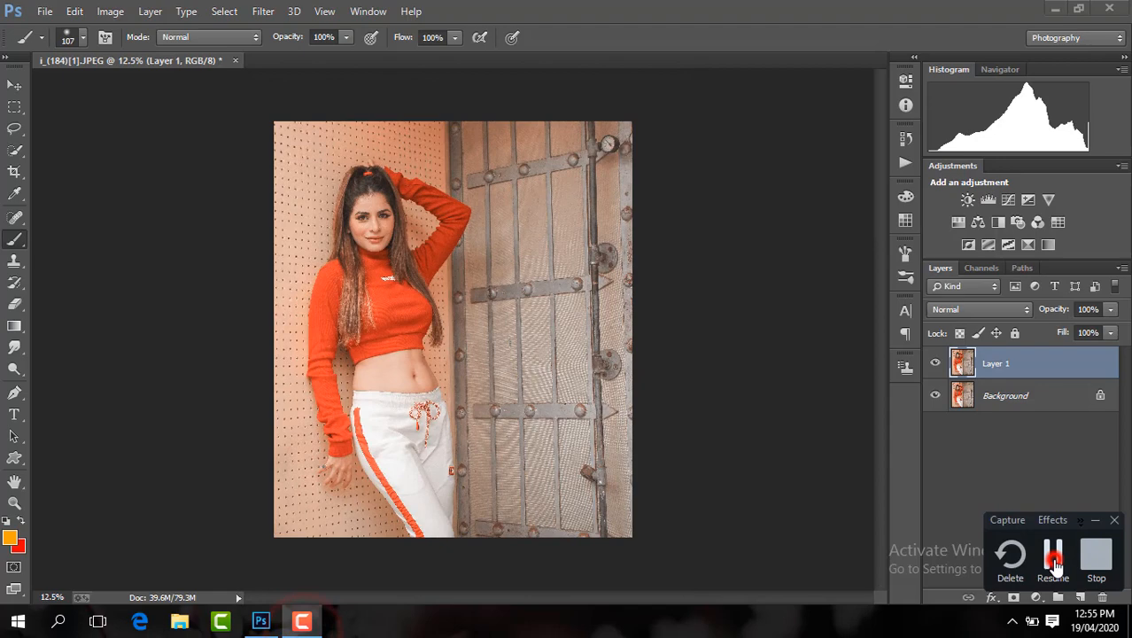
pyautogui.click(1054, 557)
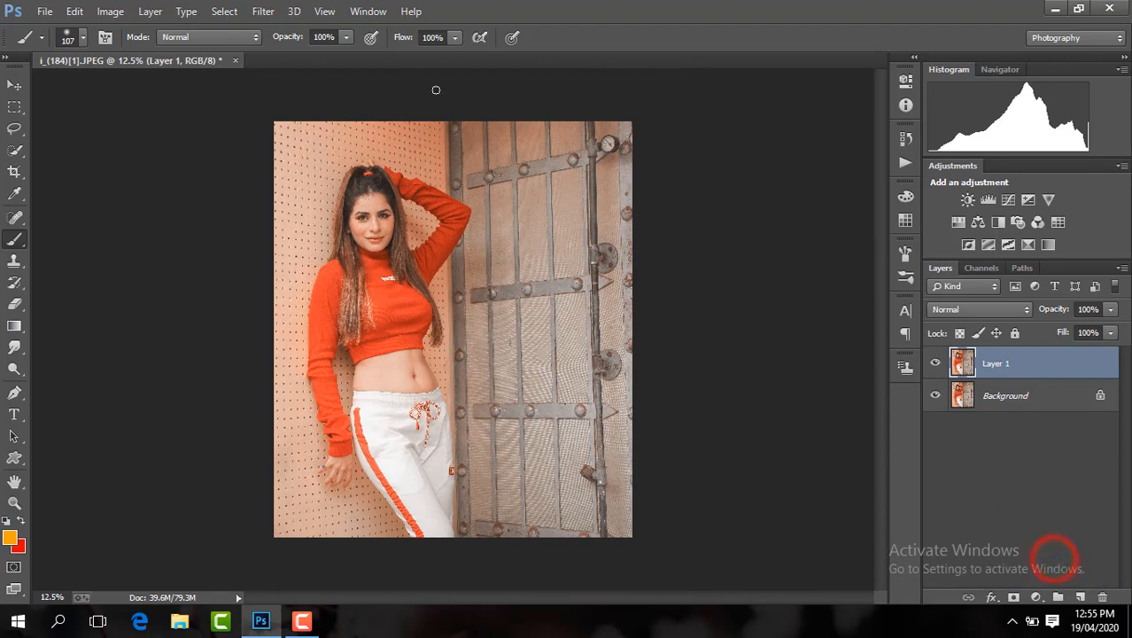
# Start the Camera Raw Filter on Layer 1 and set Highlights to +15, Shadows to +29 and Exposure to +0.20
pyautogui.click(263, 10)
pyautogui.click(324, 105)
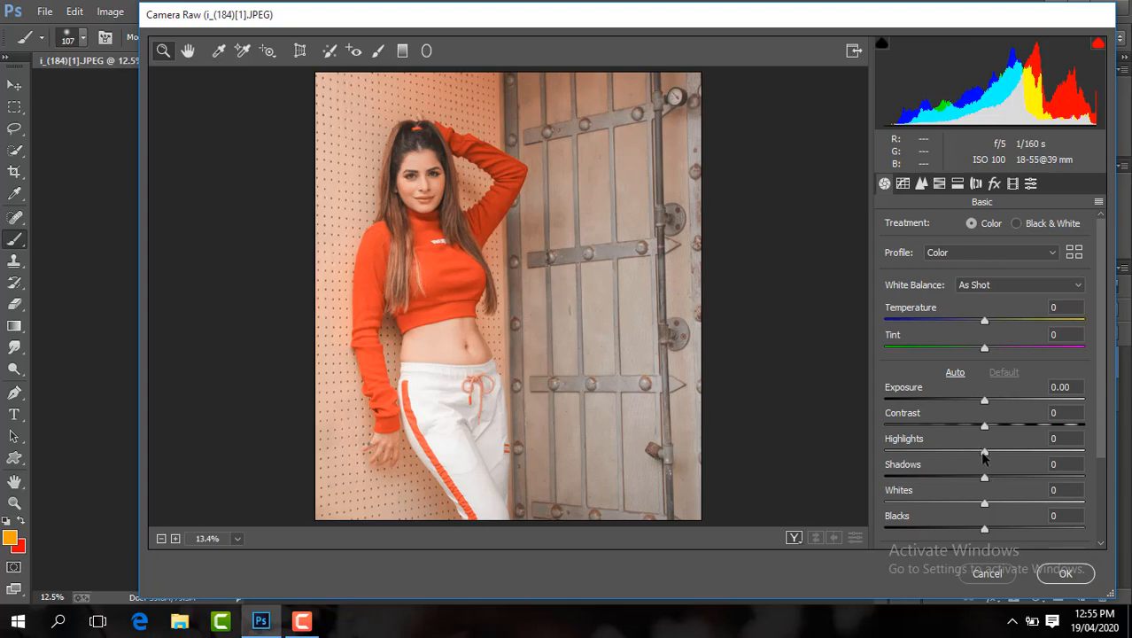
pyautogui.moveTo(998, 455); pyautogui.dragTo(1015, 478)
pyautogui.moveTo(985, 404); pyautogui.dragTo(990, 403)
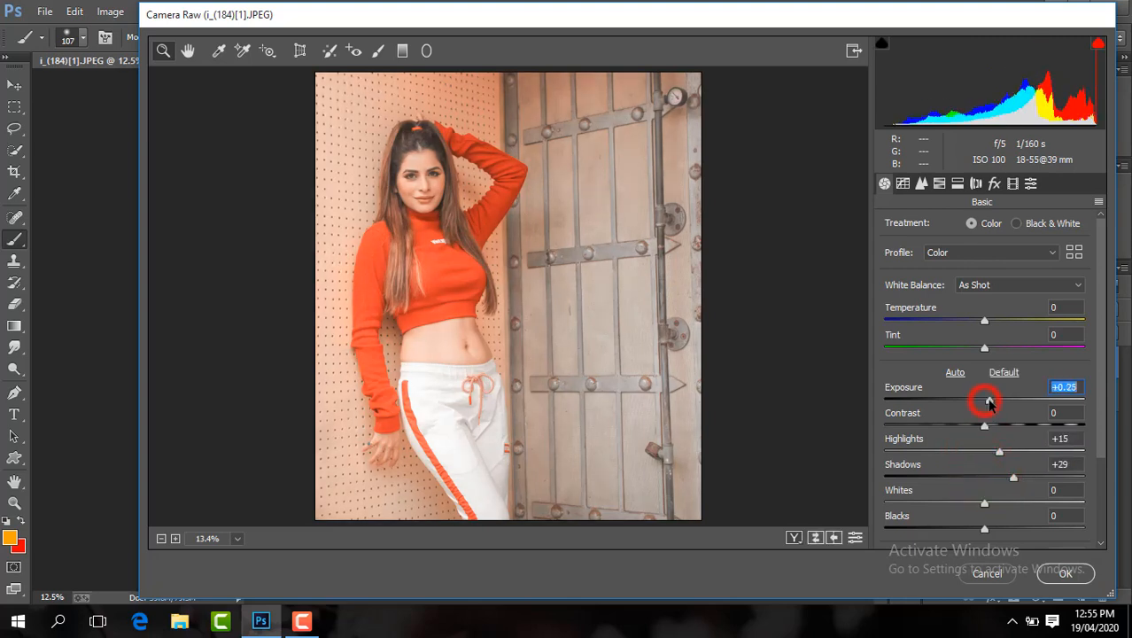
# Set the Camera Raw Contrast to -13, Clarity to +10 and Temperature to +2
pyautogui.click(1098, 436)
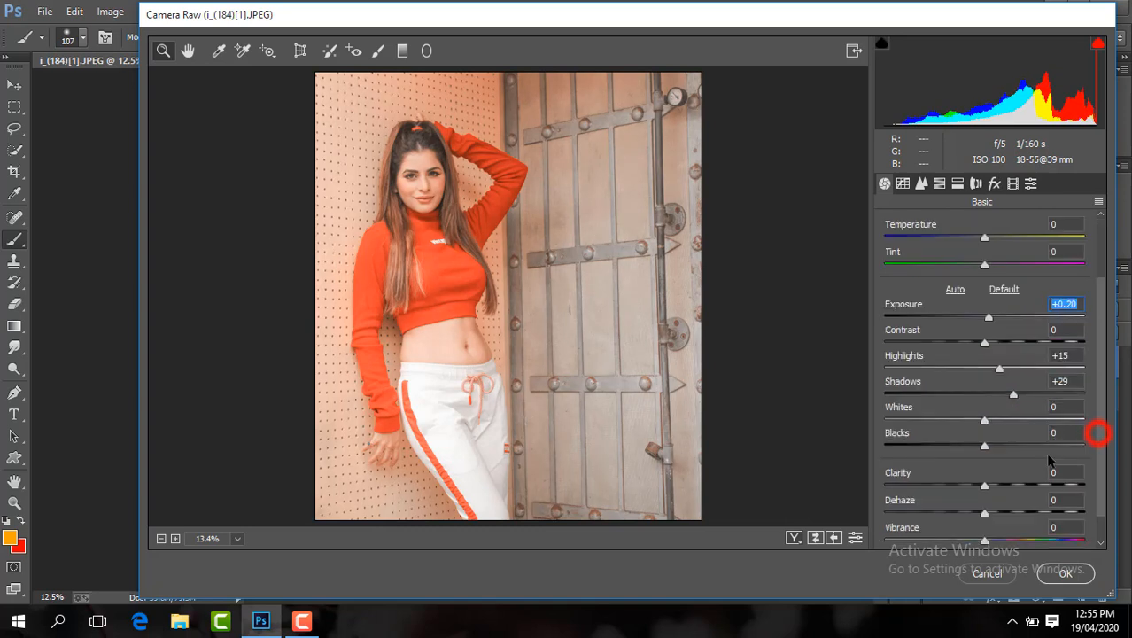
pyautogui.moveTo(984, 344); pyautogui.dragTo(972, 344)
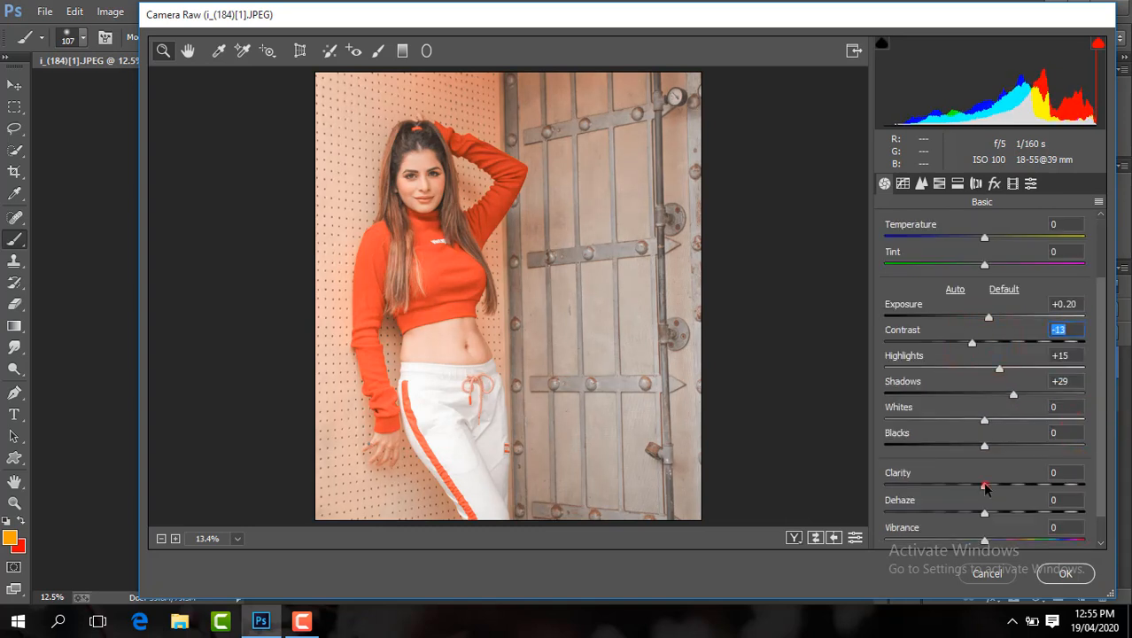
pyautogui.click(984, 239)
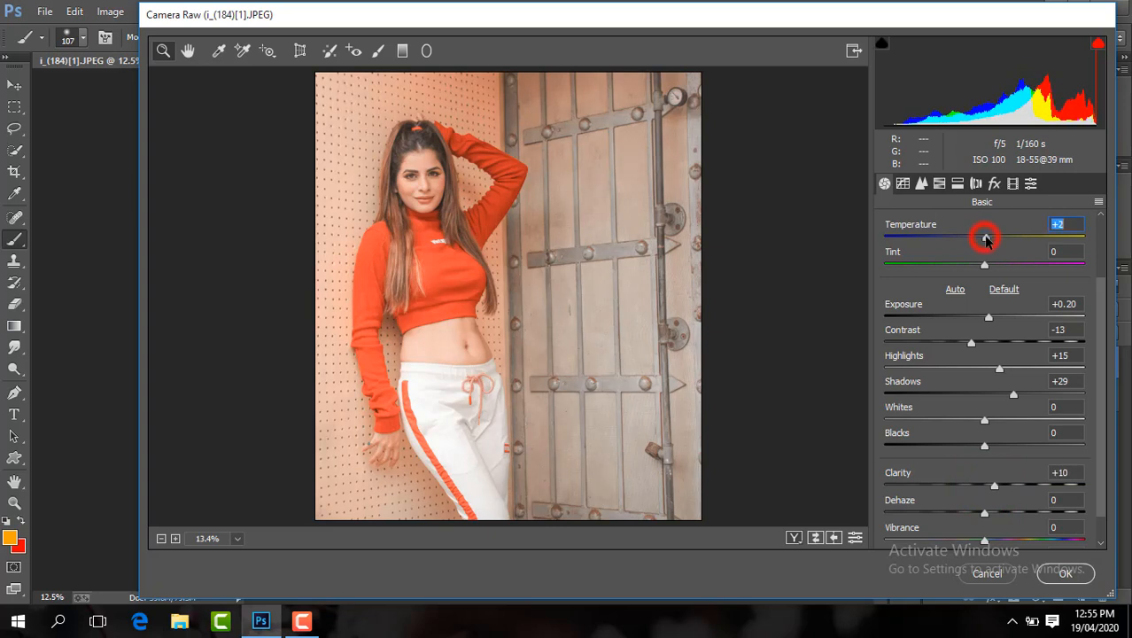
# Raise the luminance of the oranges to +8 in the HSL adjustments
pyautogui.click(940, 183)
pyautogui.click(1008, 223)
pyautogui.moveTo(990, 306); pyautogui.dragTo(997, 306)
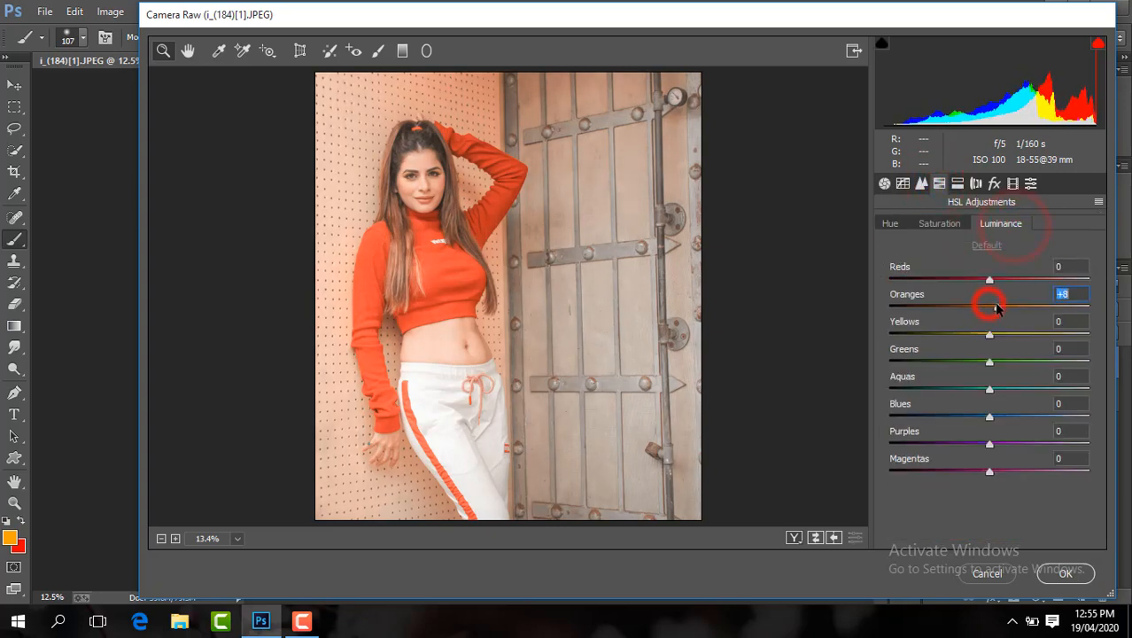
# Add a graduated filter from the door's outer edge to the woman with Temperature -6 and reduced Exposure, and apply the Camera Raw edits
pyautogui.click(402, 50)
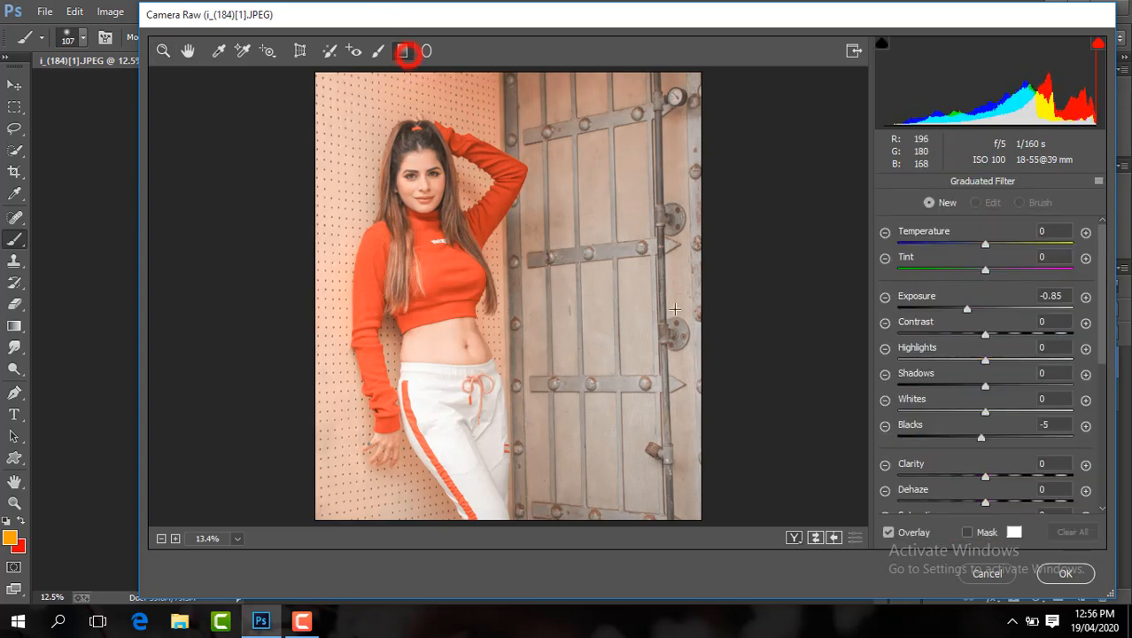
pyautogui.moveTo(700, 314); pyautogui.dragTo(495, 315)
pyautogui.moveTo(966, 312); pyautogui.dragTo(964, 312)
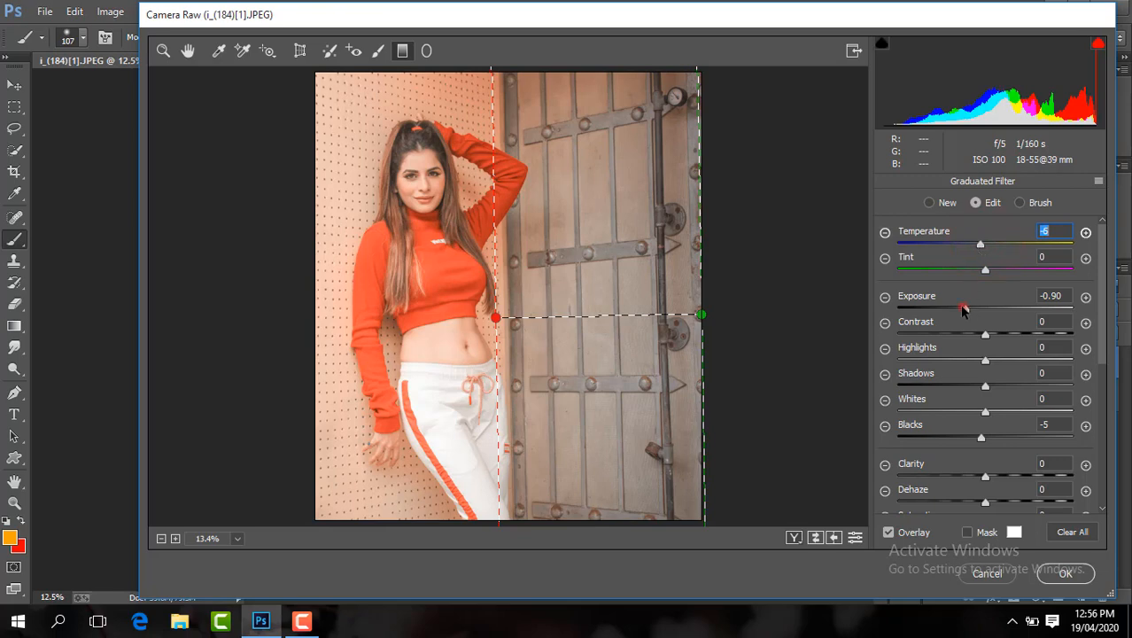
pyautogui.moveTo(963, 310); pyautogui.dragTo(973, 310)
pyautogui.click(1066, 575)
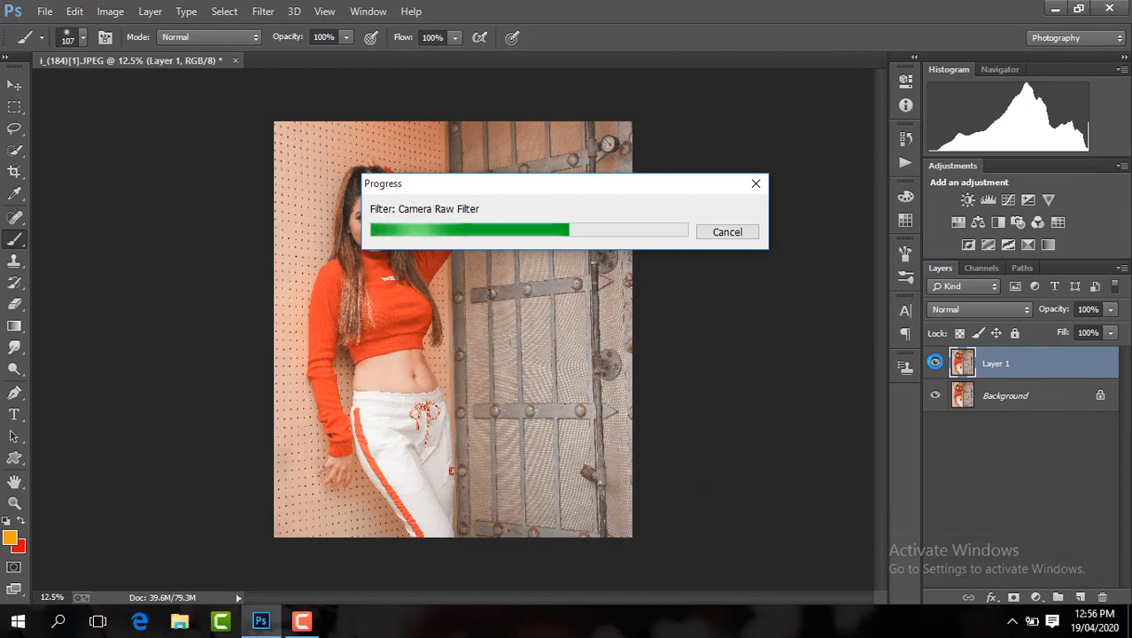
# Compare the photo with and without the Camera Raw edits on Layer 1, and flatten the image
pyautogui.click(935, 362)
pyautogui.click(935, 361)
pyautogui.rightClick(1010, 364)
pyautogui.click(723, 506)
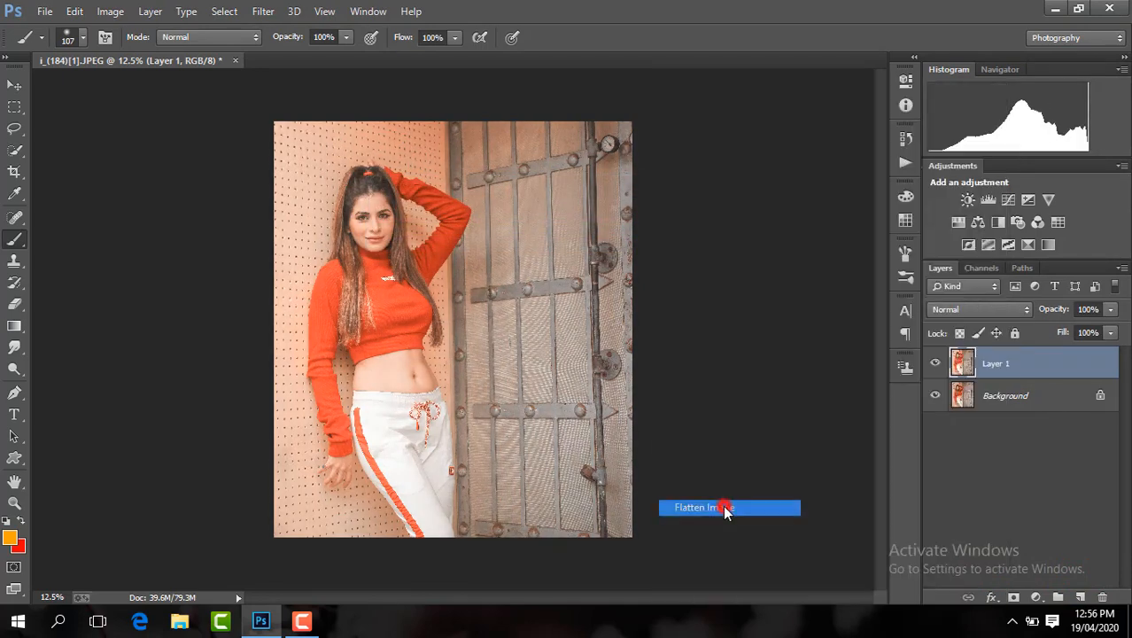